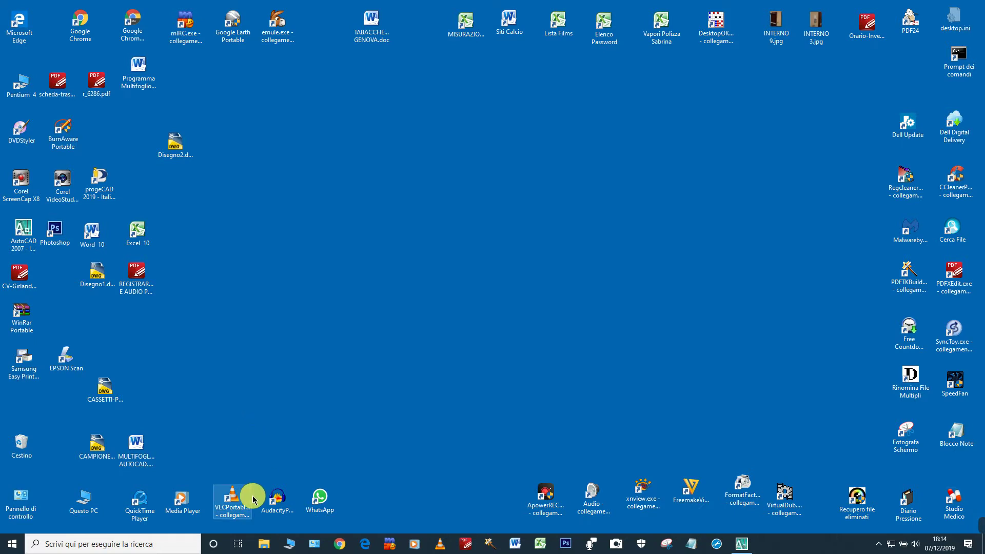
# Step: Browse to D:\MULTIFOGLIO in File Explorer to view its three files, then minimise the window
pyautogui.click(266, 545)
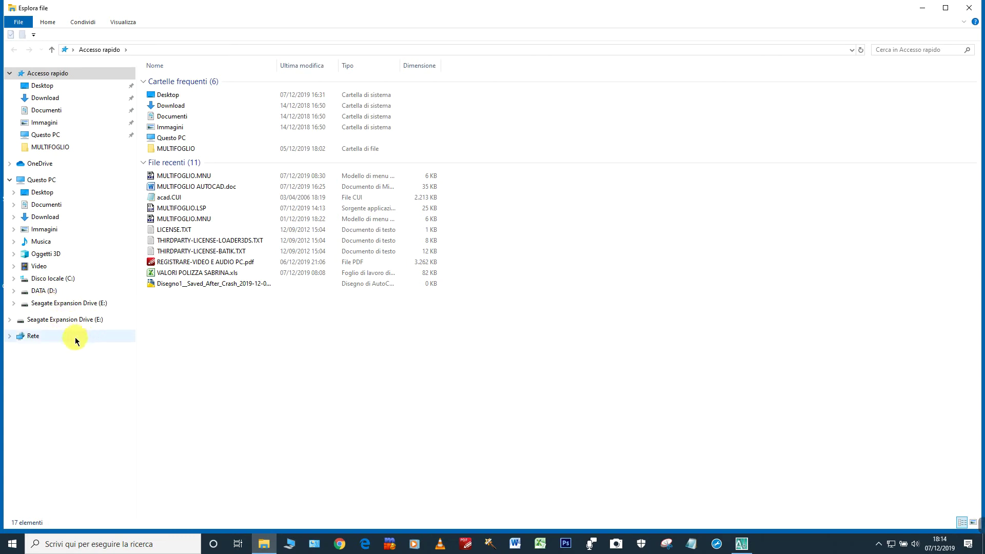
pyautogui.click(54, 292)
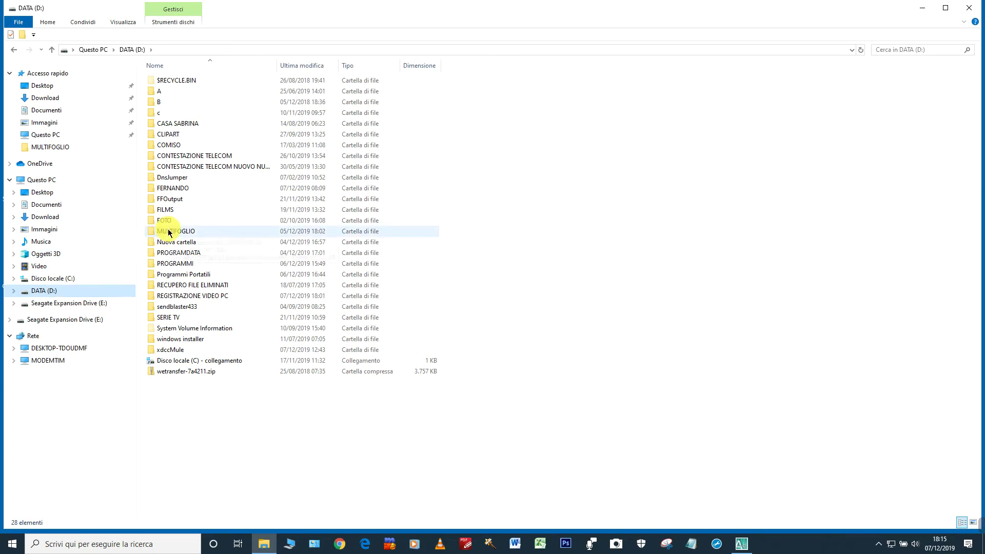
pyautogui.moveTo(175, 231)
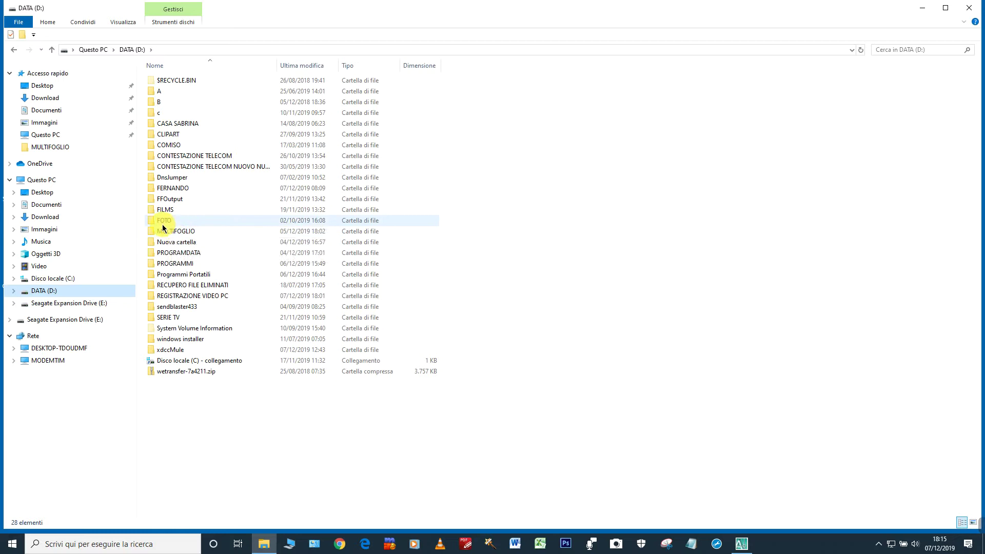
pyautogui.doubleClick(162, 230)
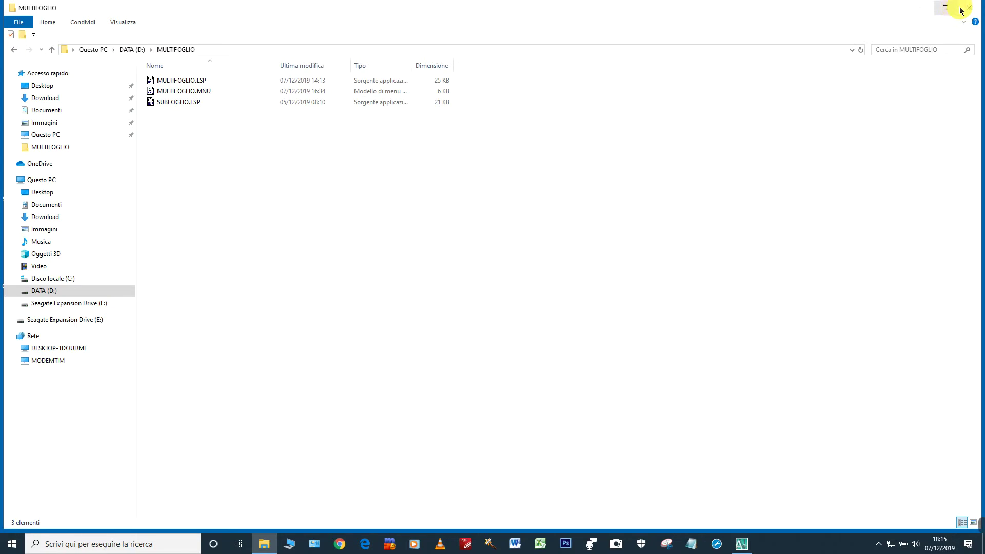
pyautogui.click(923, 8)
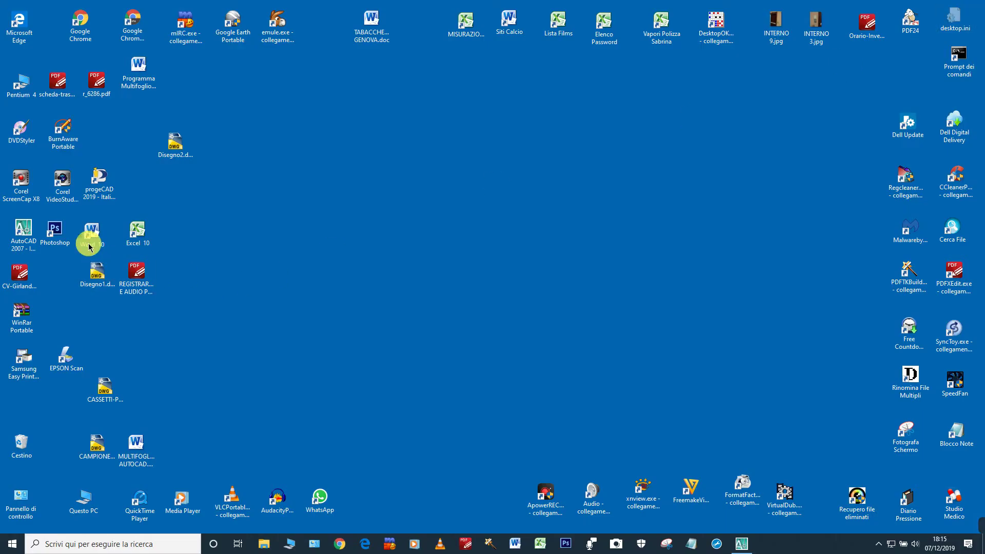
# Step: Launch AutoCAD 2007 and confirm the MULTIFOGLIO path appears in Opzioni's support file search paths
pyautogui.click(27, 231)
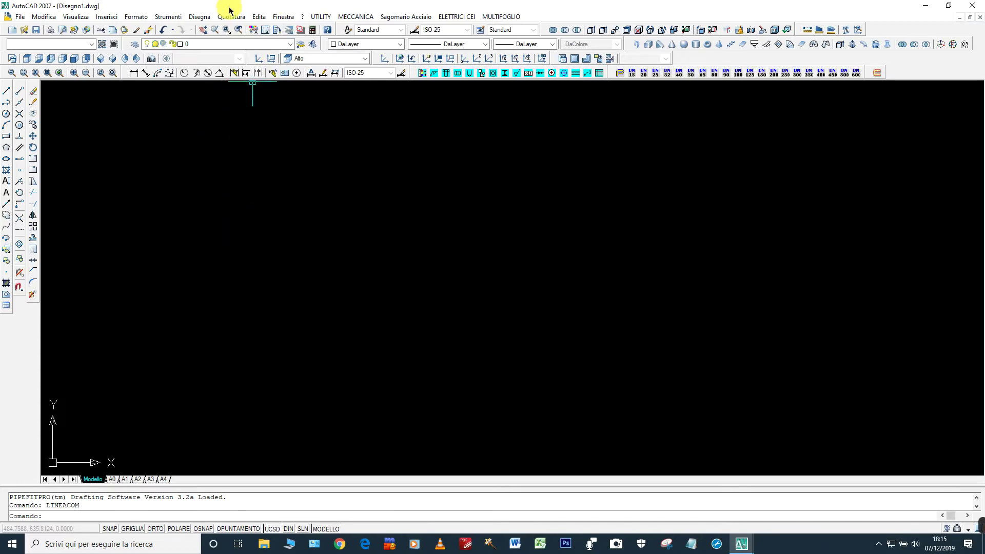
pyautogui.click(172, 17)
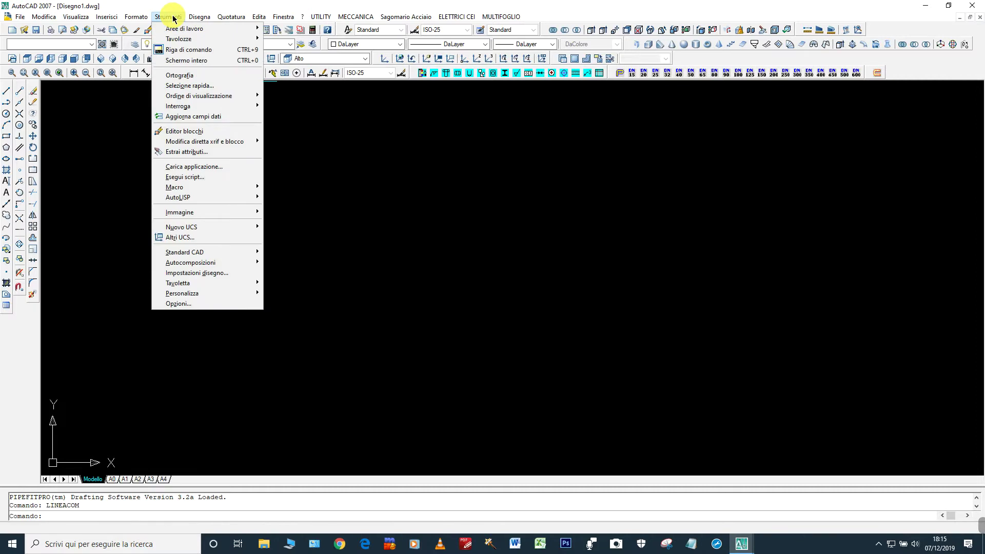
pyautogui.click(180, 306)
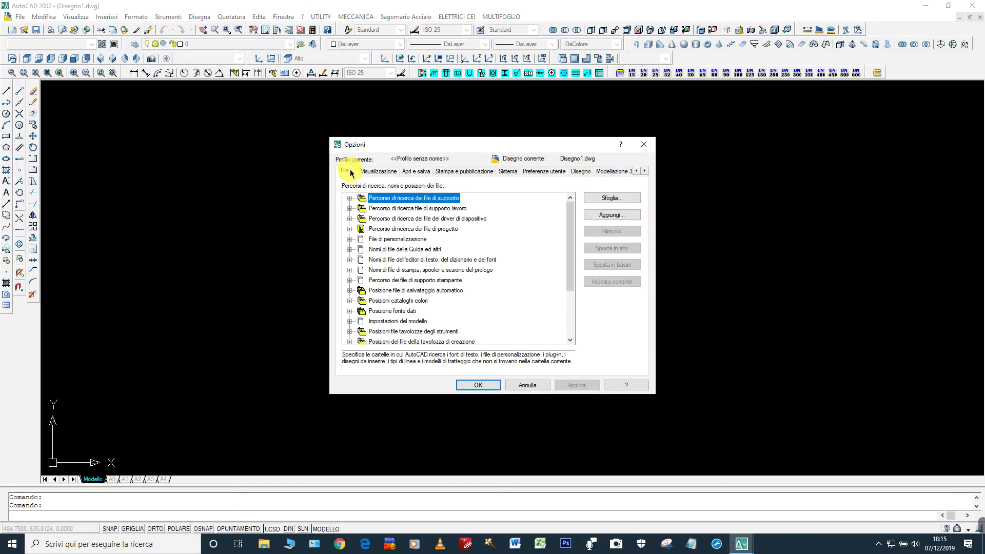
pyautogui.click(349, 198)
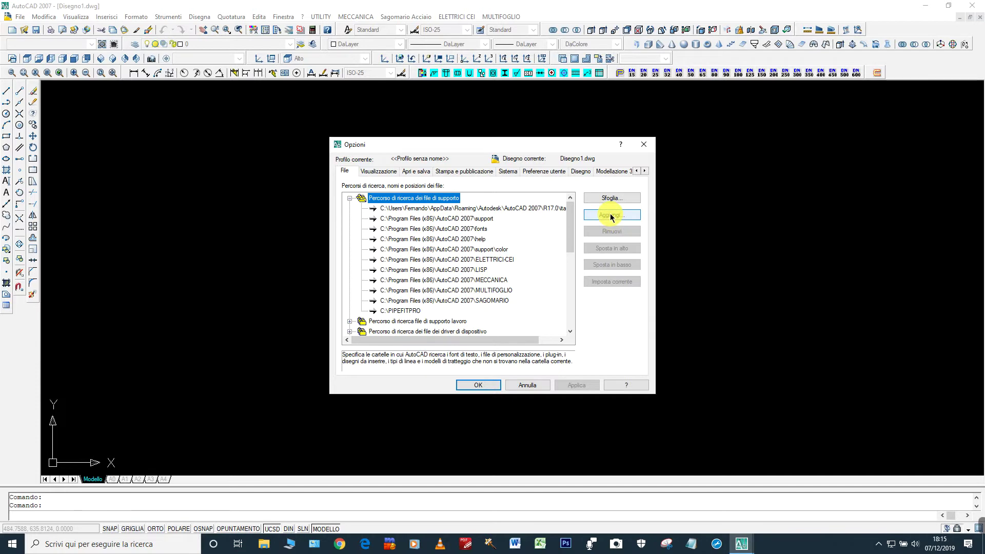
pyautogui.click(490, 292)
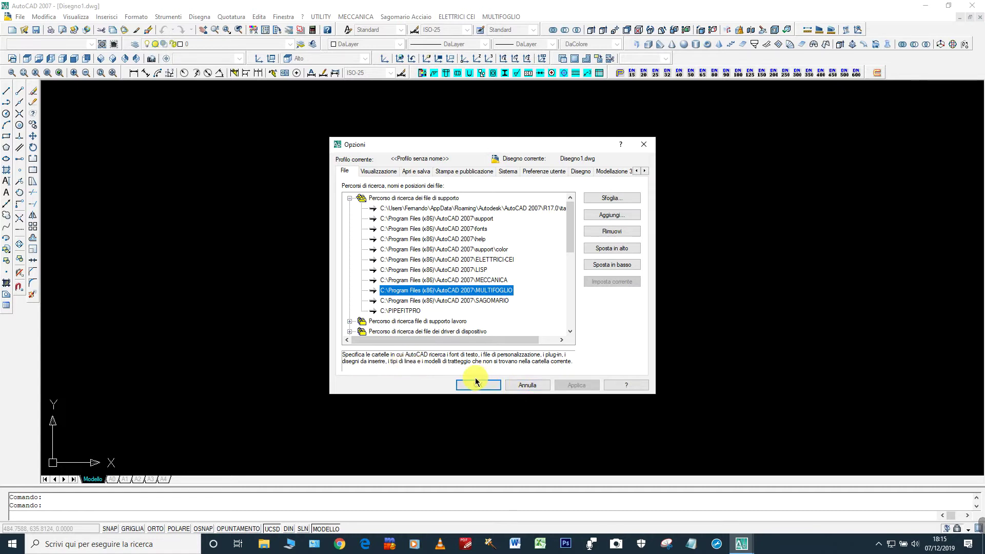
pyautogui.click(649, 145)
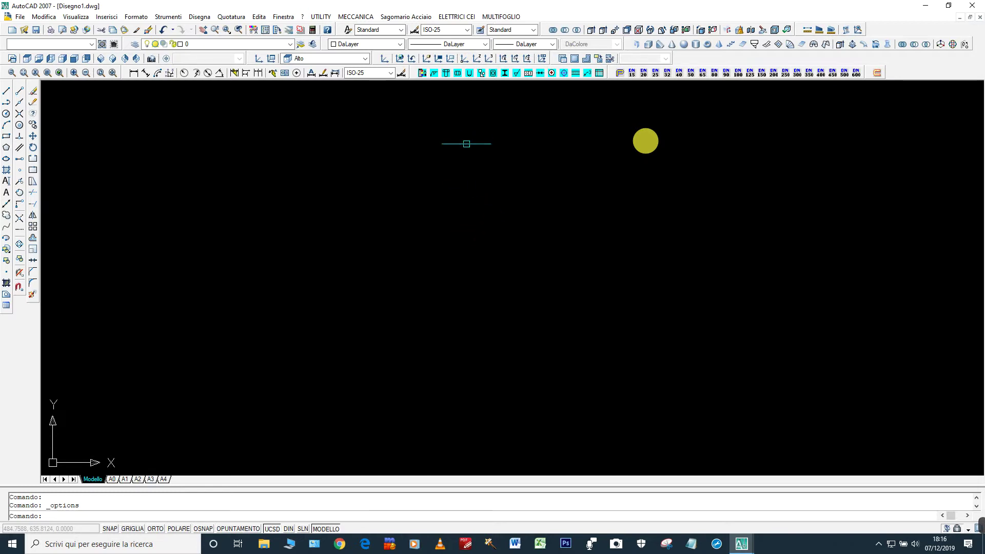
pyautogui.click(501, 17)
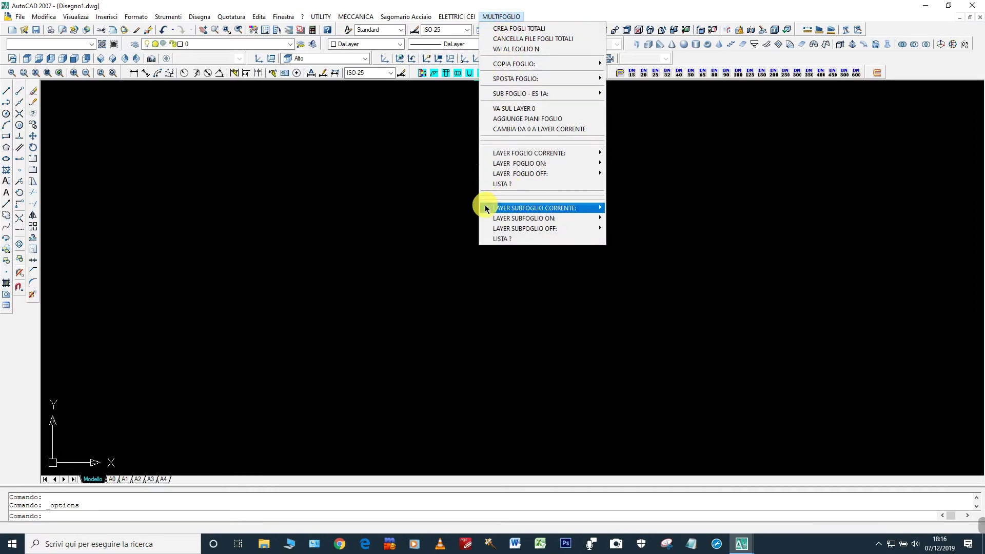
pyautogui.click(378, 229)
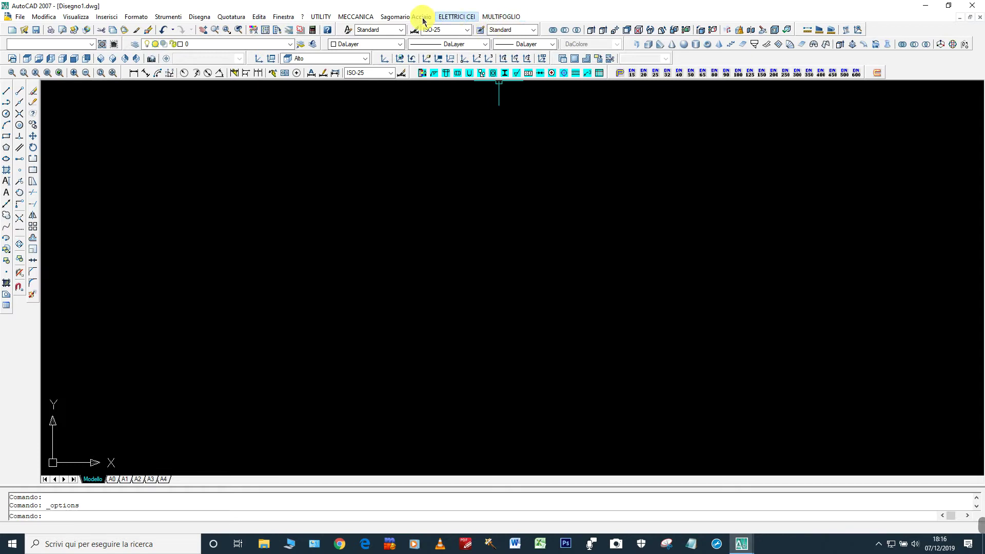
pyautogui.click(365, 19)
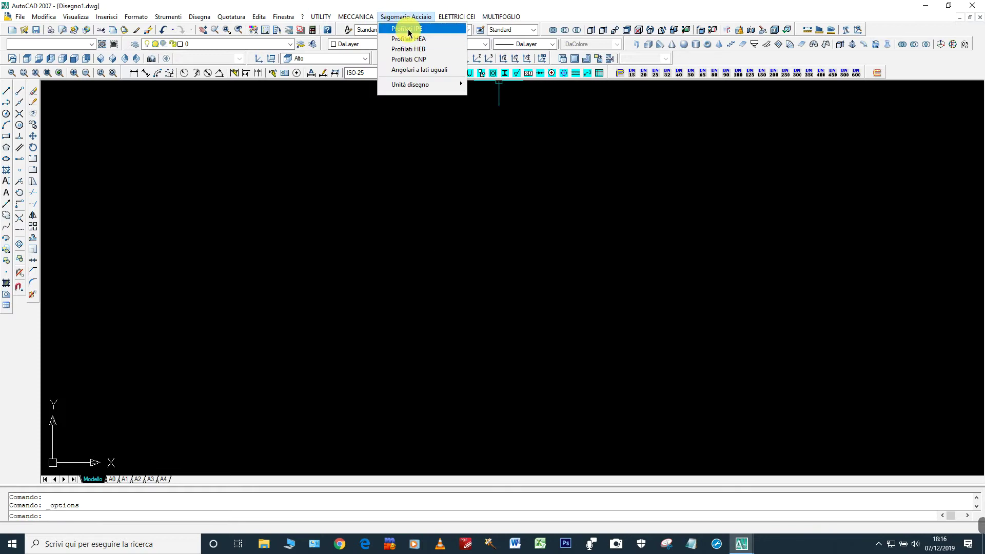
pyautogui.press('Escape')
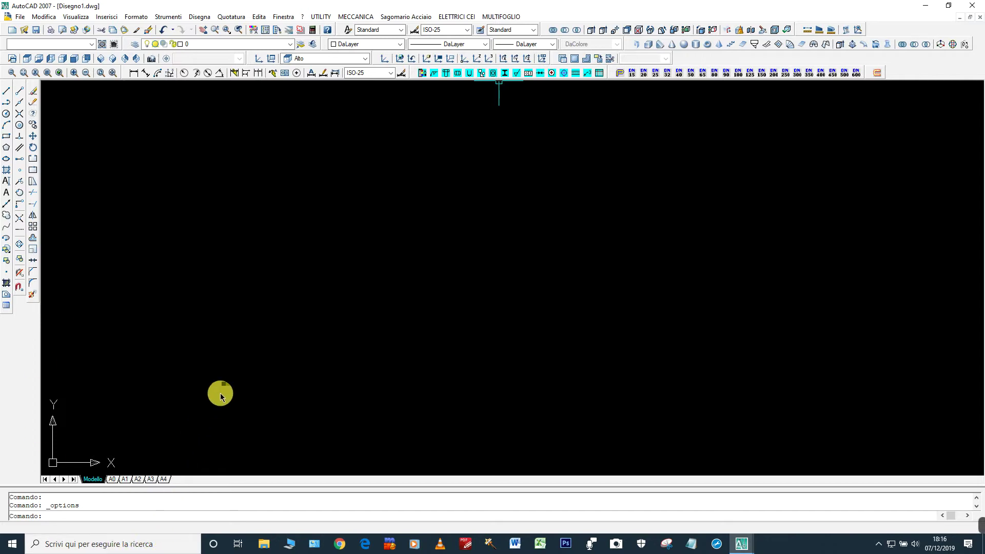
# Step: Open the load/unload customizations dialog with CARMENU and select the MULTIFOGLIO group
pyautogui.write('AR')
pyautogui.press('Escape')
pyautogui.press('Escape')
pyautogui.write('CARMENU')
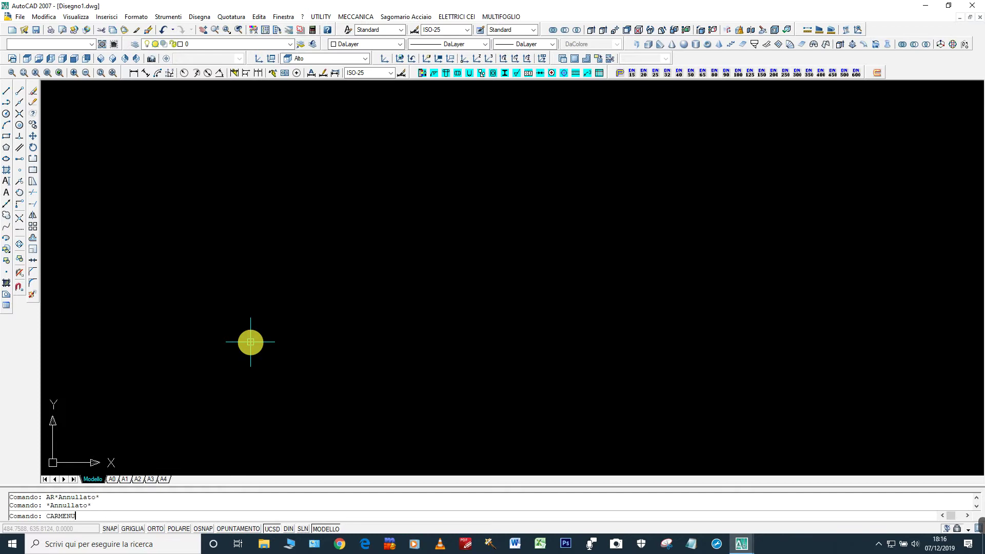
pyautogui.press('Return')
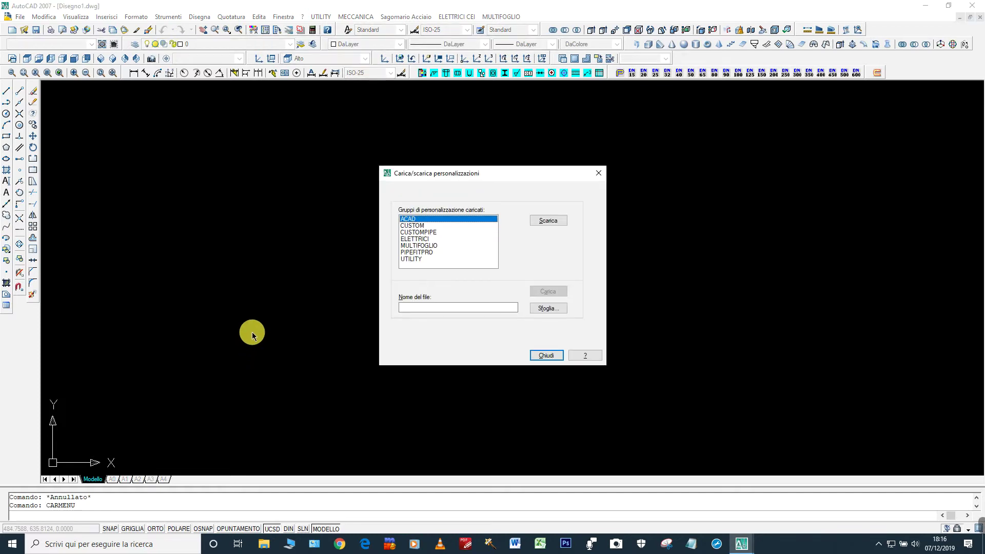
pyautogui.click(413, 247)
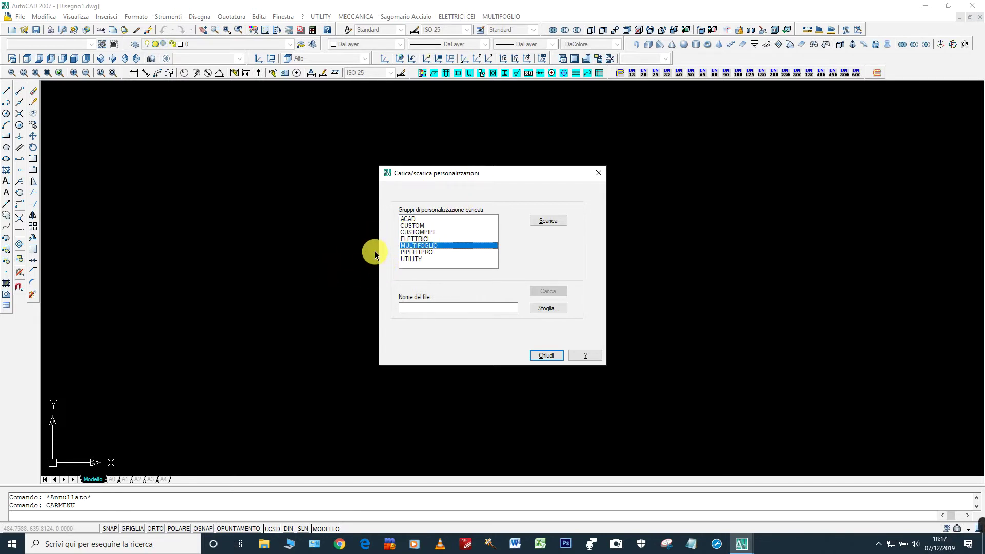
# Step: Locate MULTIFOGLIO.MNU in D:\MULTIFOGLIO with *.mnu file type, then cancel without loading
pyautogui.click(547, 310)
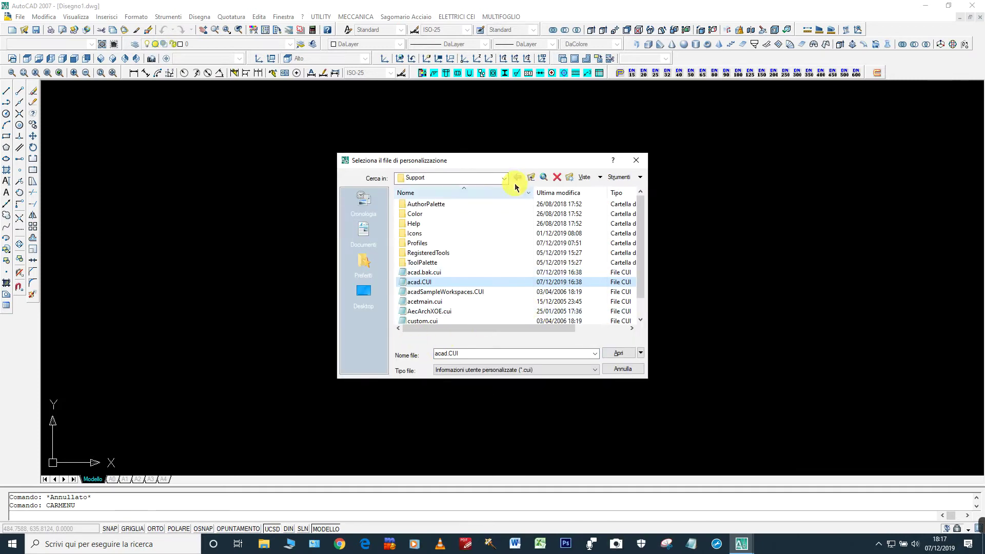
pyautogui.click(504, 178)
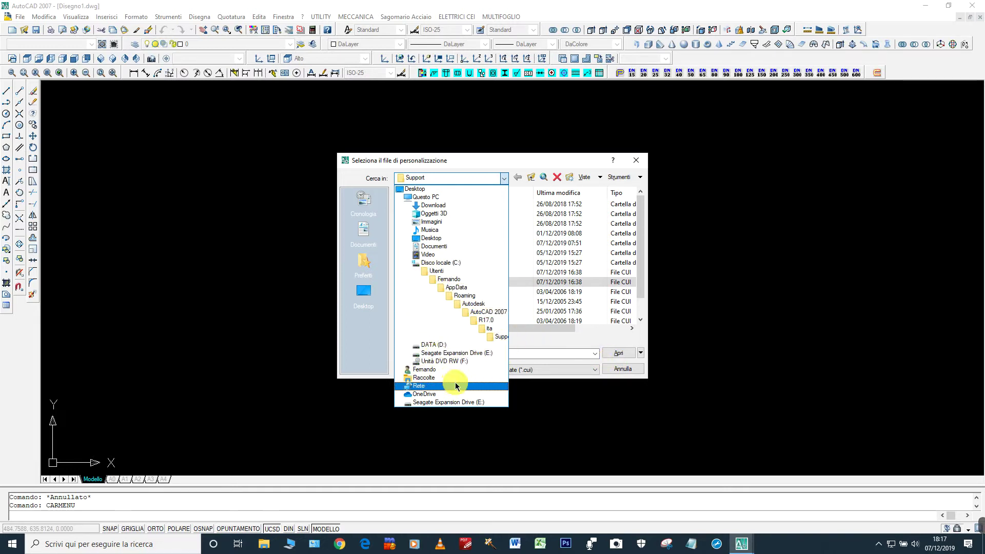
pyautogui.click(439, 345)
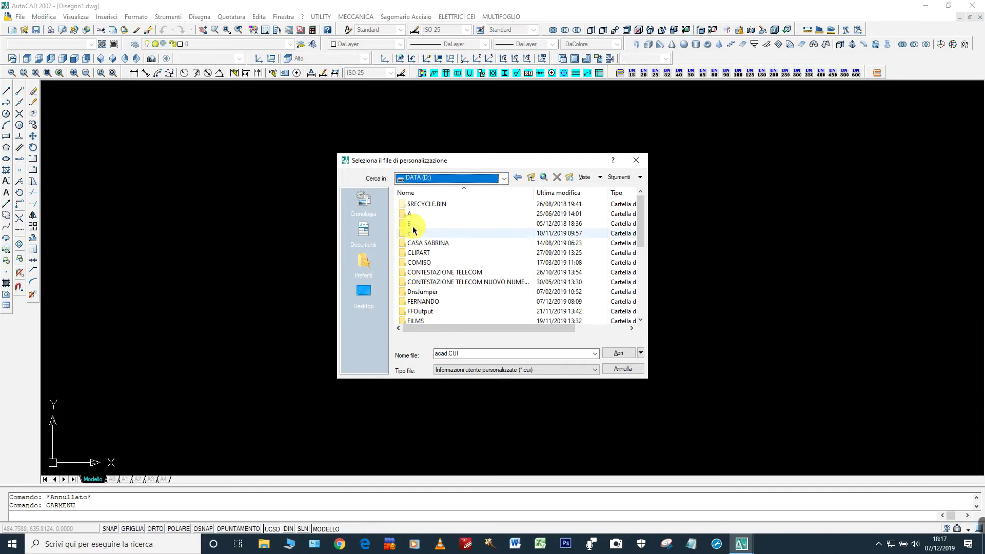
pyautogui.scroll(-5, 457, 217)
pyautogui.doubleClick(426, 252)
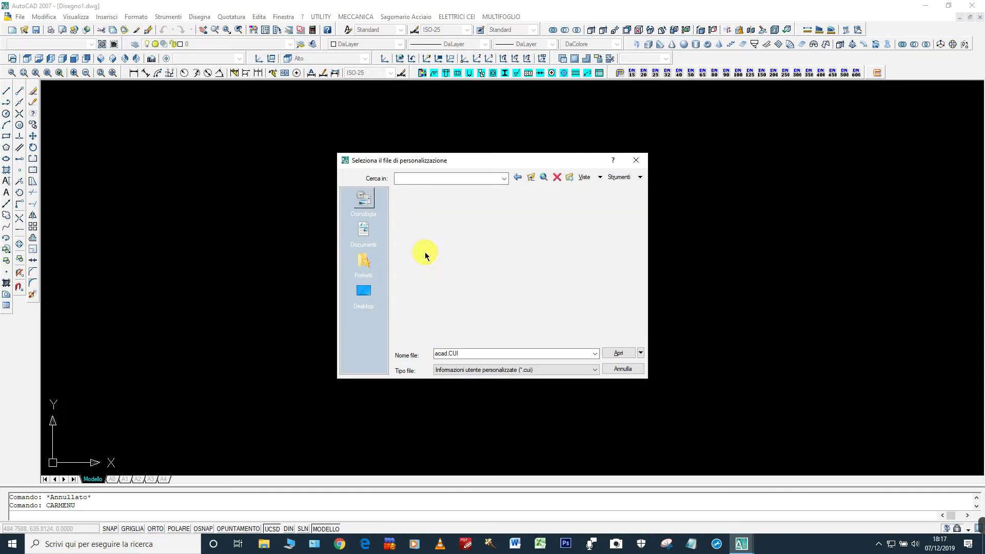
pyautogui.click(594, 370)
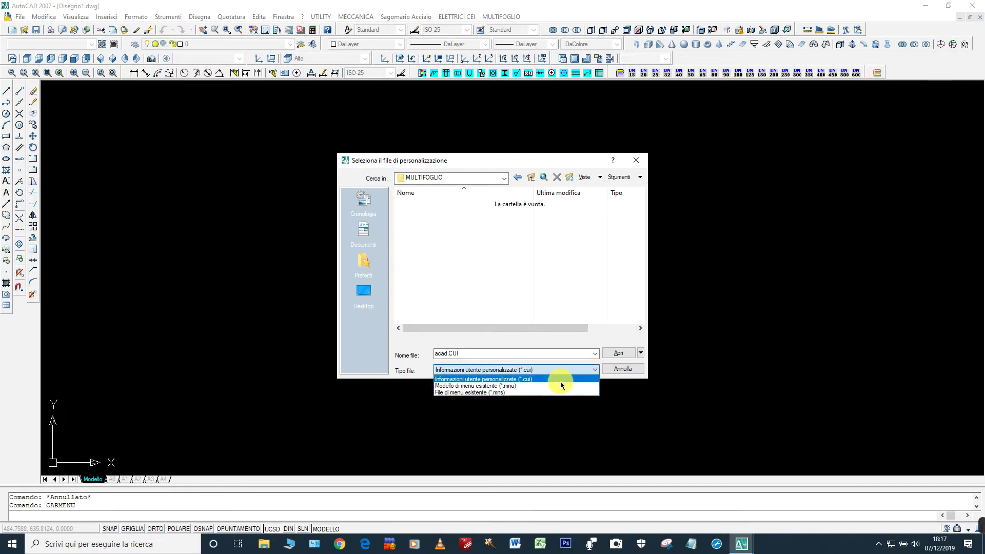
pyautogui.click(511, 389)
pyautogui.click(421, 204)
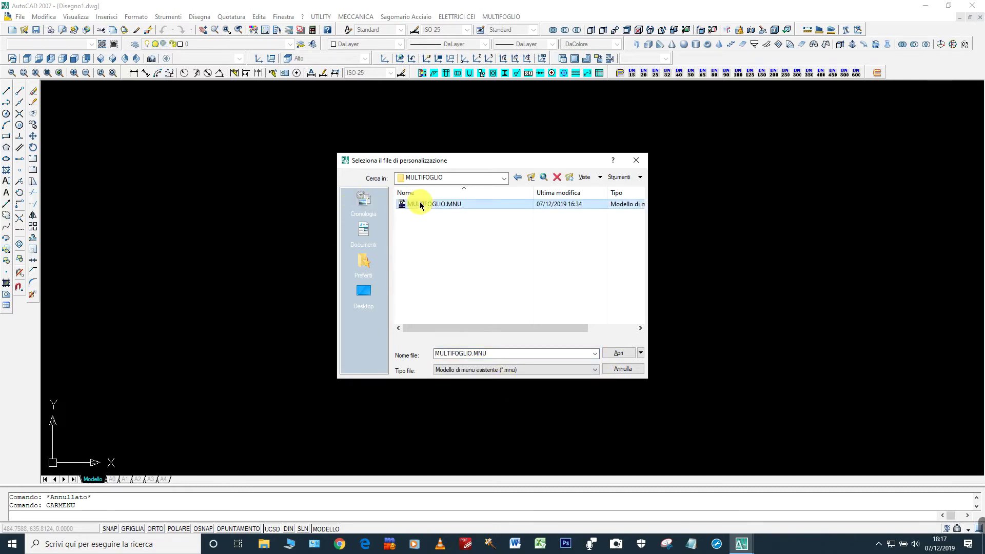
pyautogui.click(629, 371)
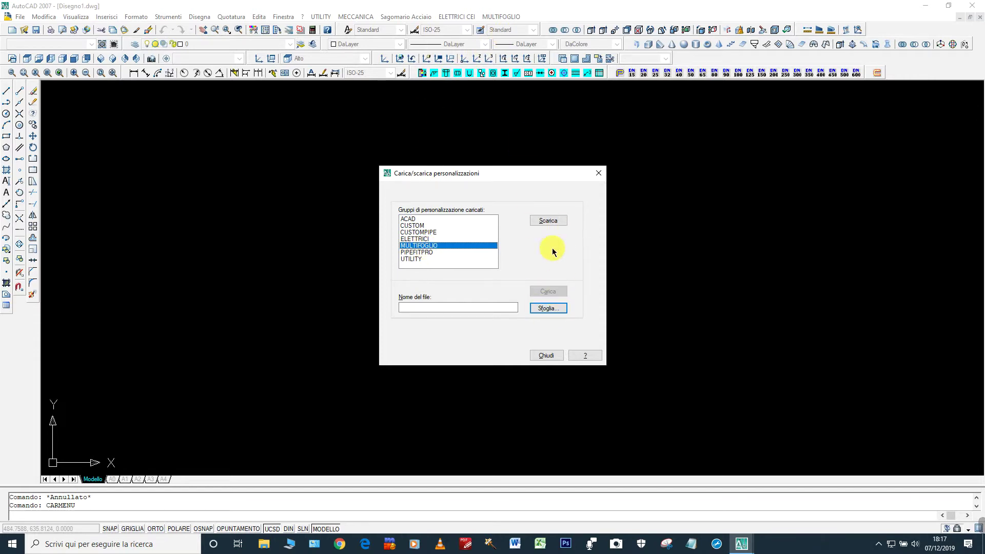
# Step: Close the customizations dialog and start MULTIFOGLIO > VAI AL FOGLIO N
pyautogui.click(543, 355)
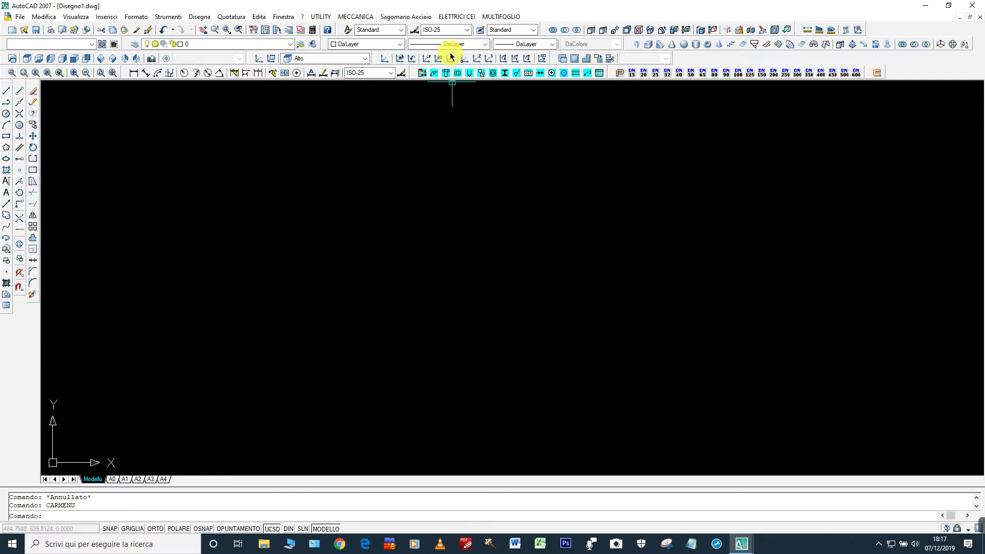
pyautogui.click(497, 18)
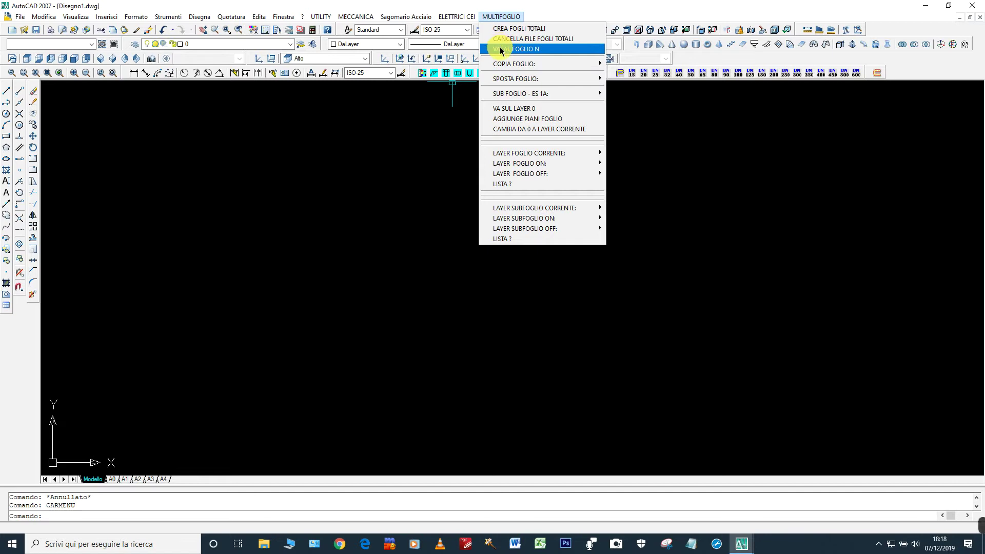
pyautogui.click(501, 50)
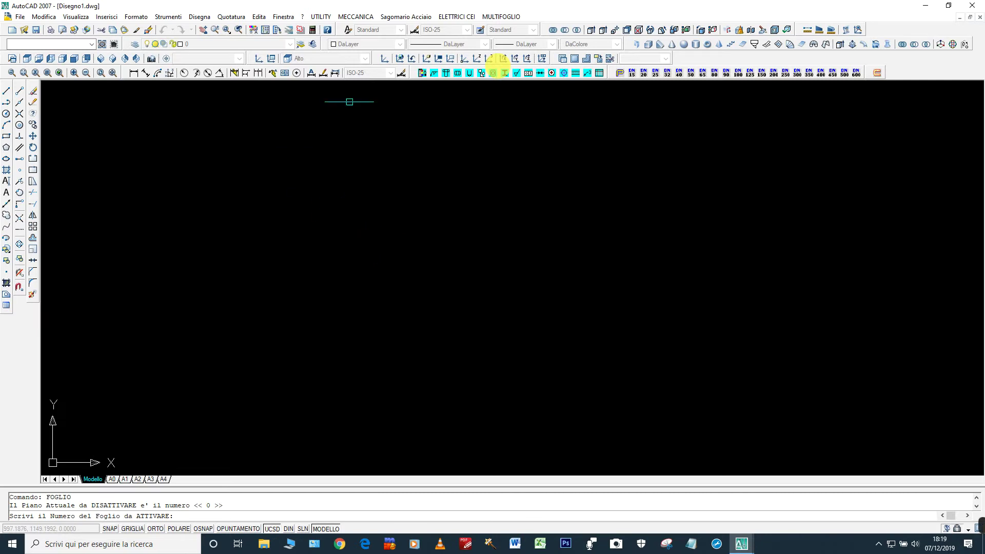
# Step: Activate sheet 1 and open the Layer dropdown showing layer 0 and the F001 layers
pyautogui.click(504, 17)
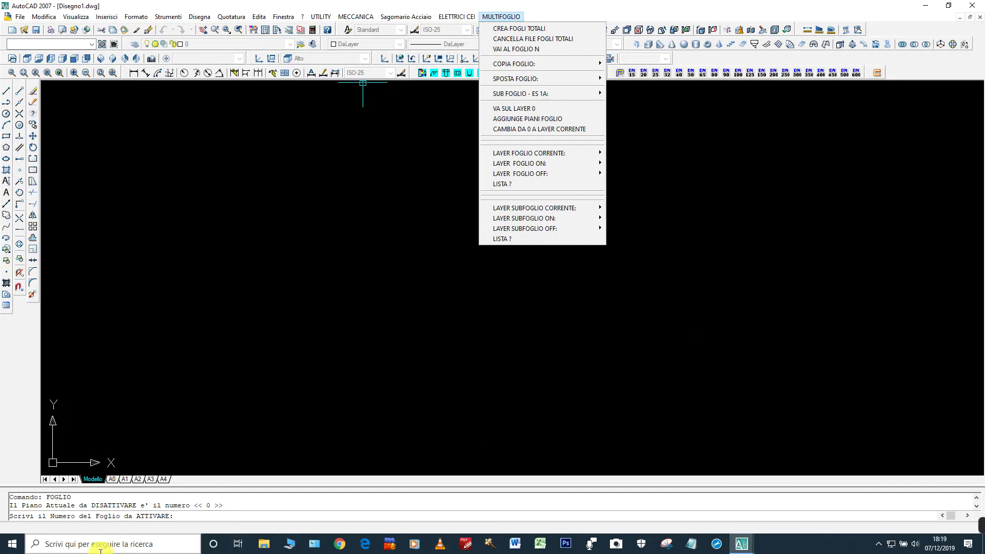
pyautogui.click(175, 516)
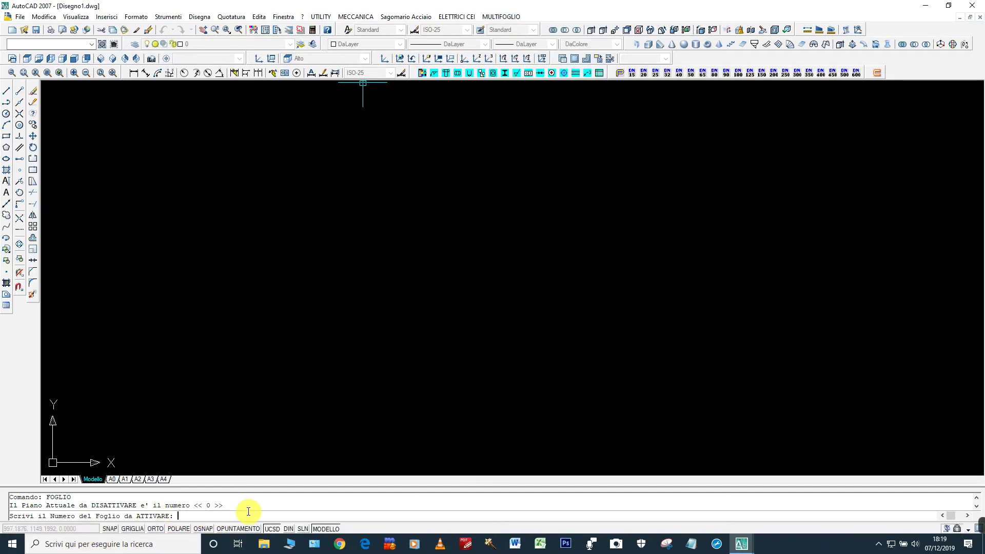
pyautogui.write('1')
pyautogui.press('Return')
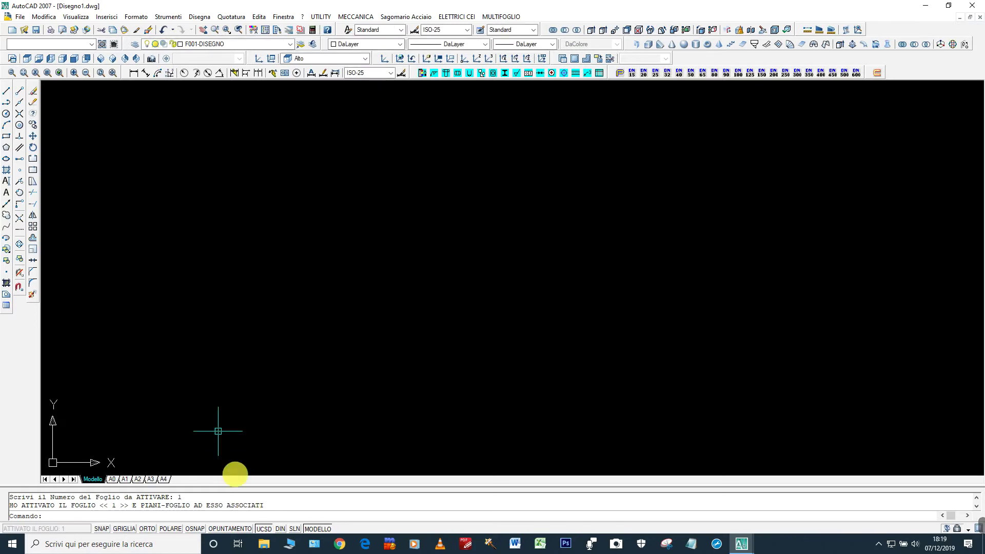
pyautogui.click(290, 44)
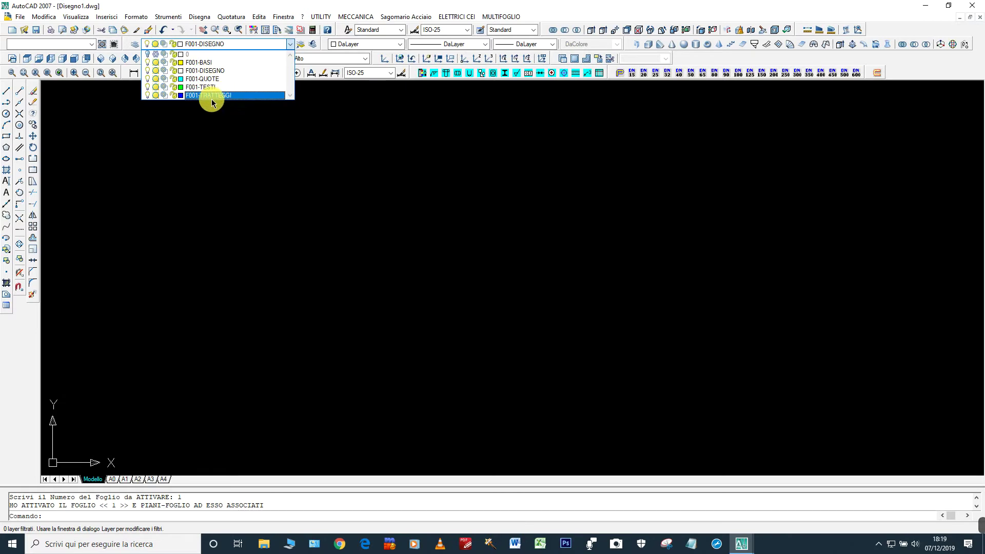
# Step: Activate sheet 4 and verify in the Layer list that F004-DISEGNO is current
pyautogui.click(155, 53)
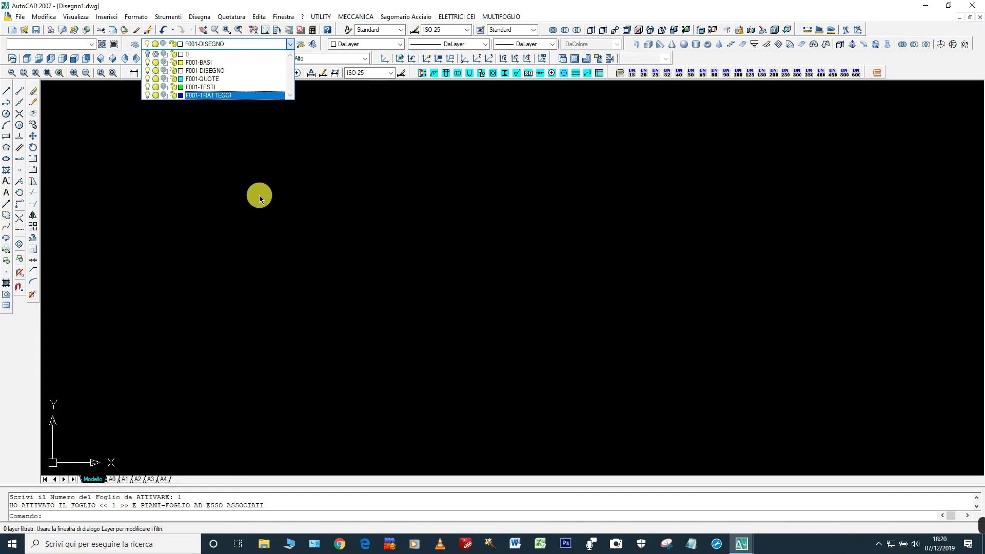
pyautogui.click(259, 195)
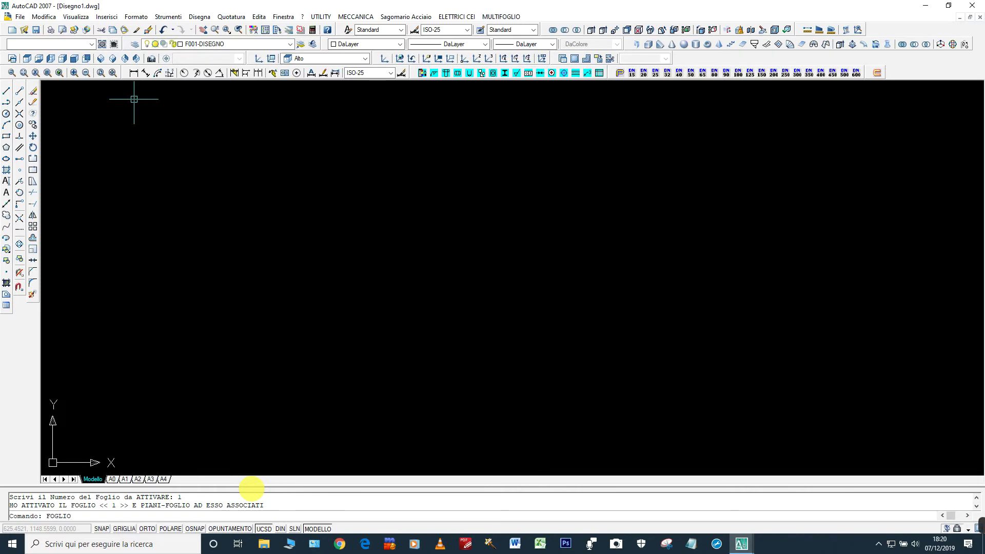
pyautogui.press('Return')
pyautogui.press('Return')
pyautogui.click(290, 45)
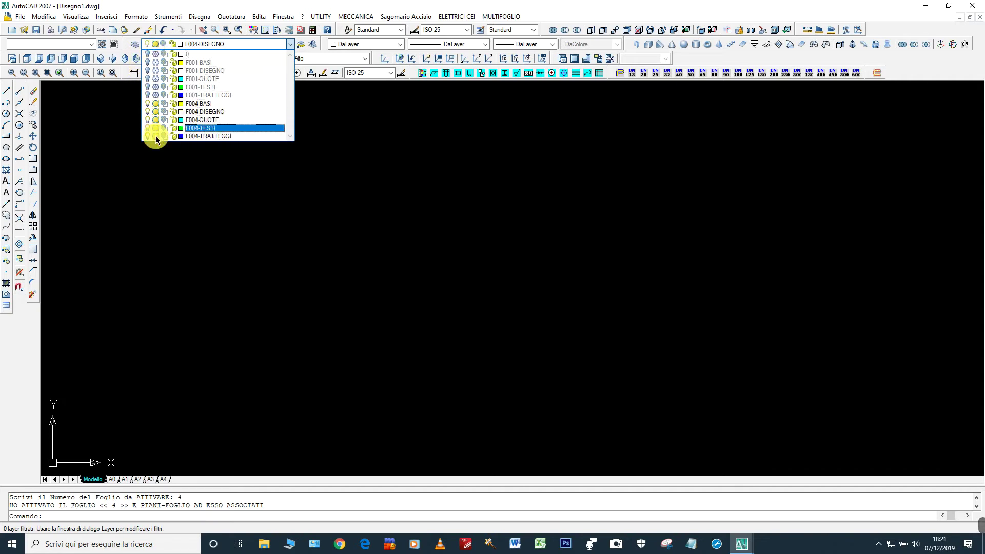
pyautogui.click(204, 190)
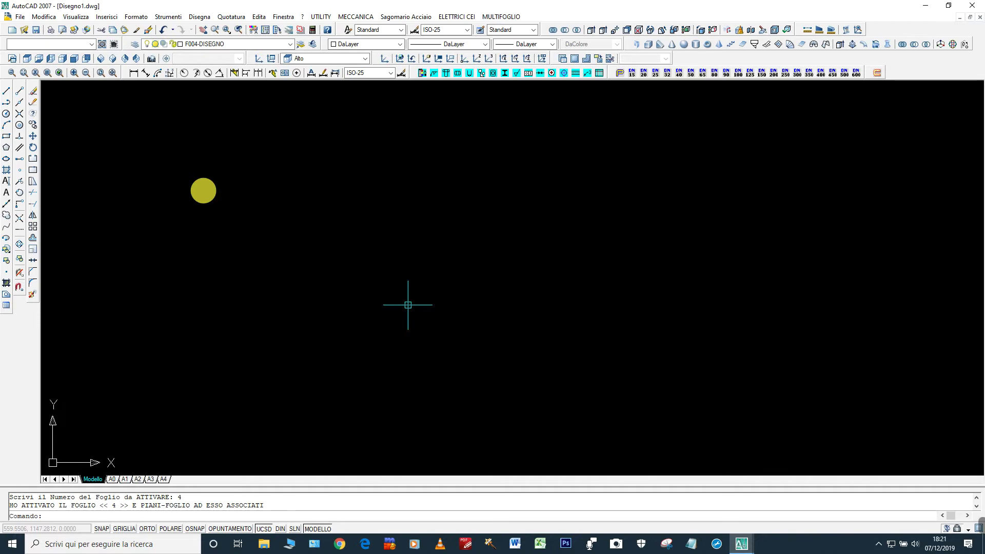
# Step: Activate sheet 2 with VAI AL FOGLIO N, then repeat the command for sheet 3
pyautogui.click(488, 18)
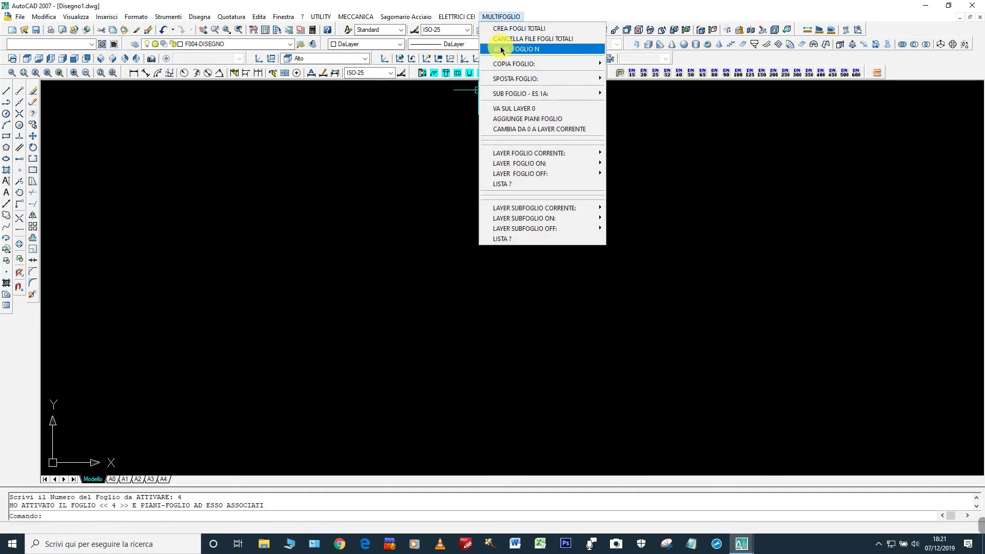
pyautogui.click(501, 50)
pyautogui.write('2')
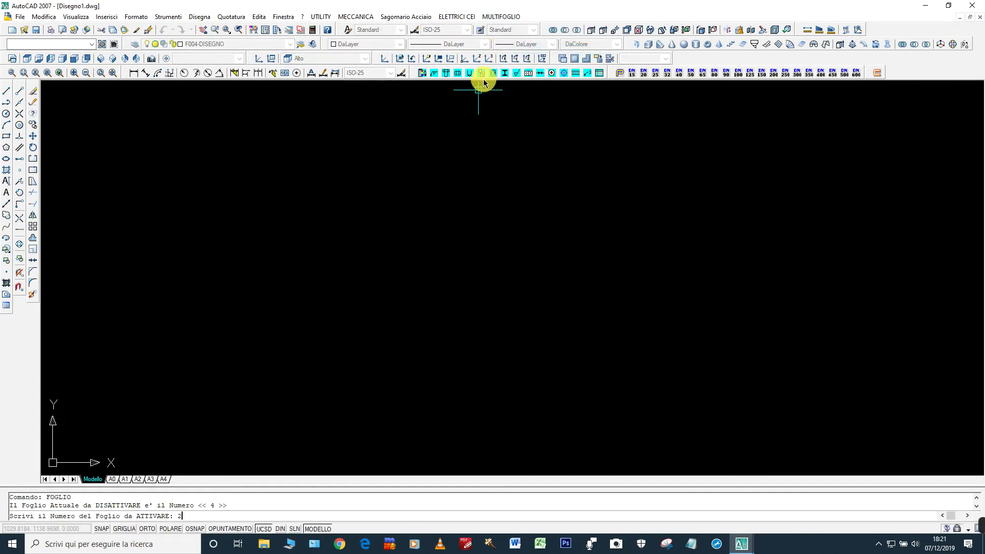
pyautogui.press('Return')
pyautogui.rightClick(483, 82)
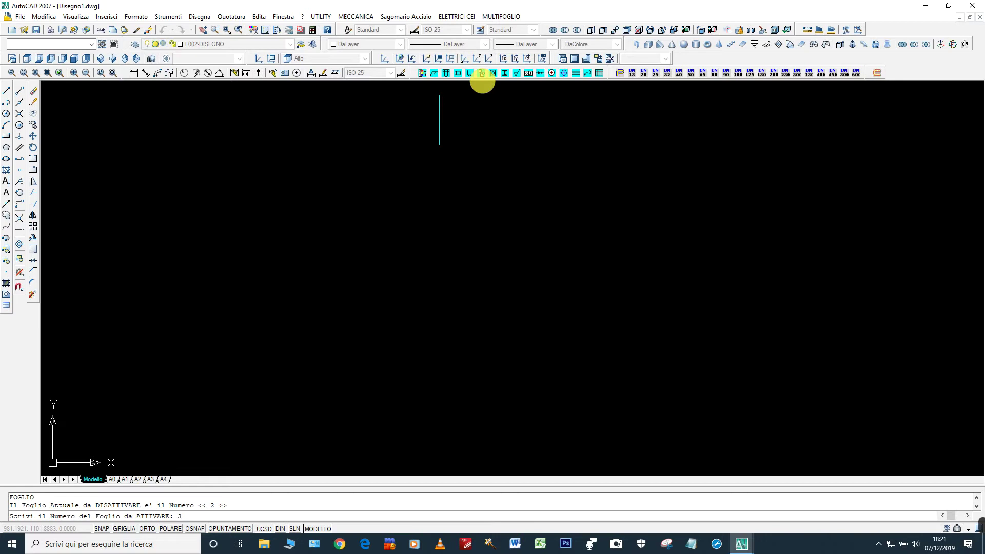
pyautogui.press('Return')
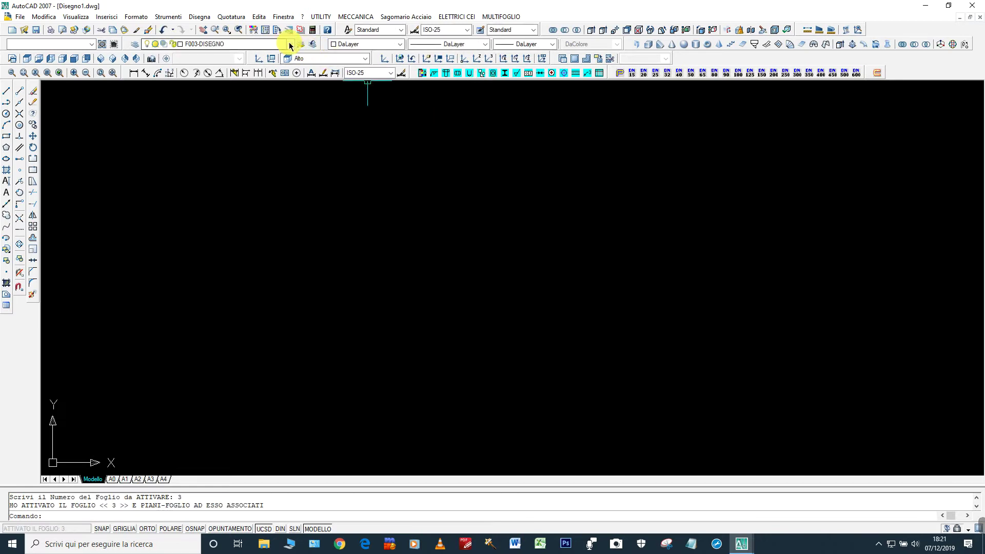
# Step: Check the sheet 3 layers, then return to sheet 1 with F001-DISEGNO current
pyautogui.click(287, 44)
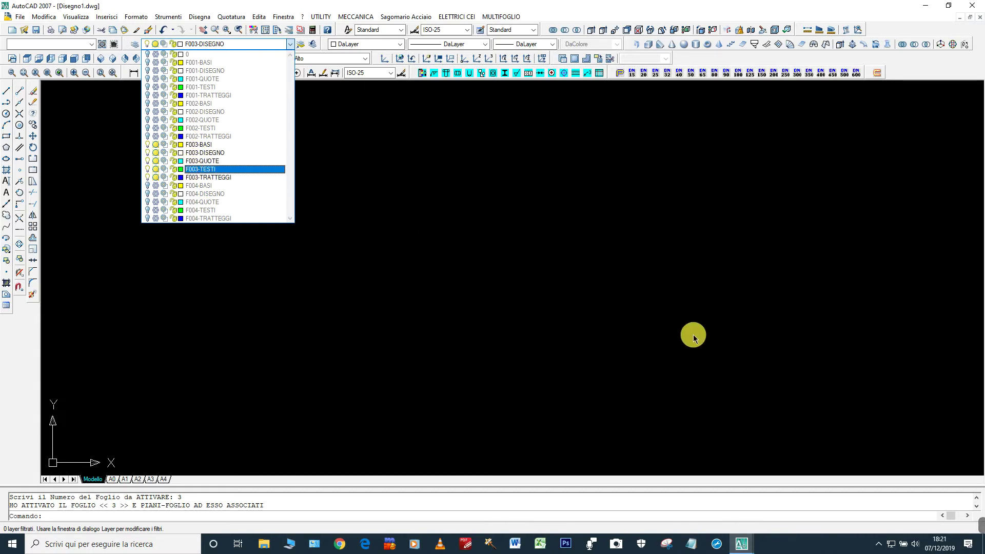
pyautogui.click(611, 376)
pyautogui.click(578, 307)
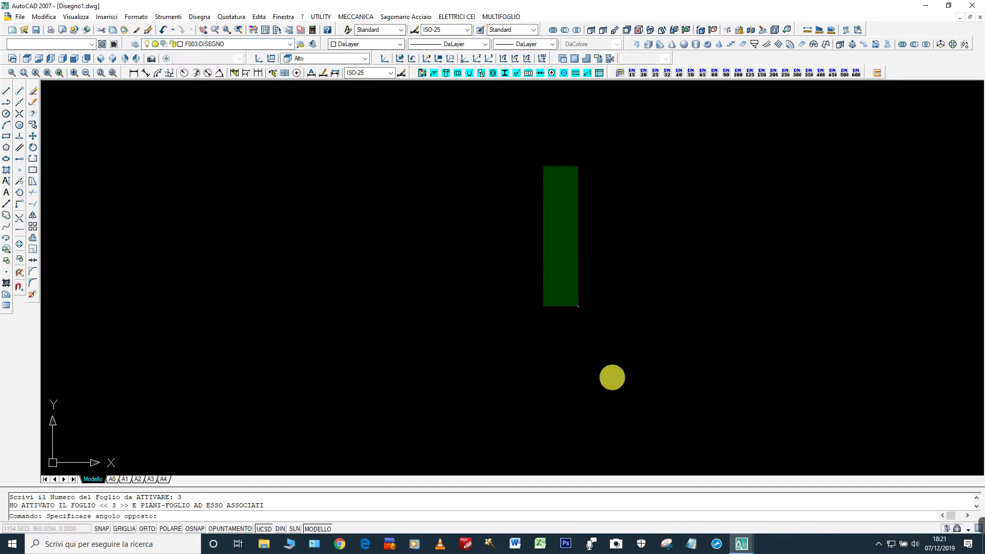
pyautogui.press('Escape')
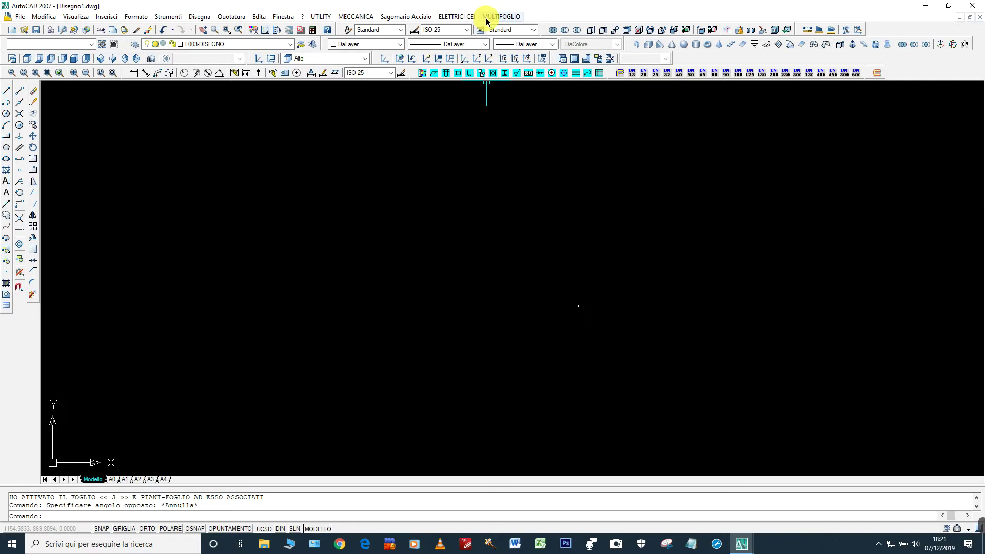
pyautogui.click(501, 16)
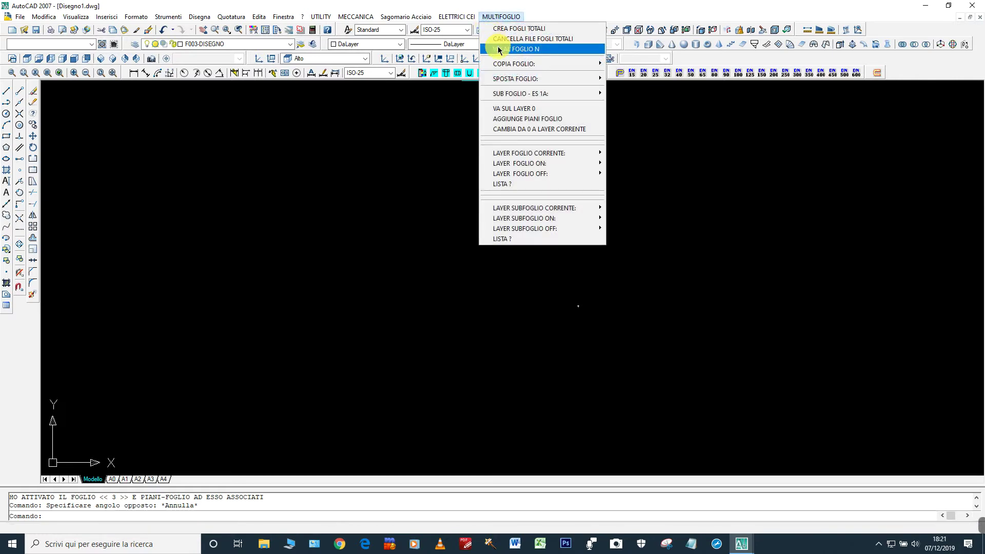
pyautogui.click(499, 50)
pyautogui.press('Return')
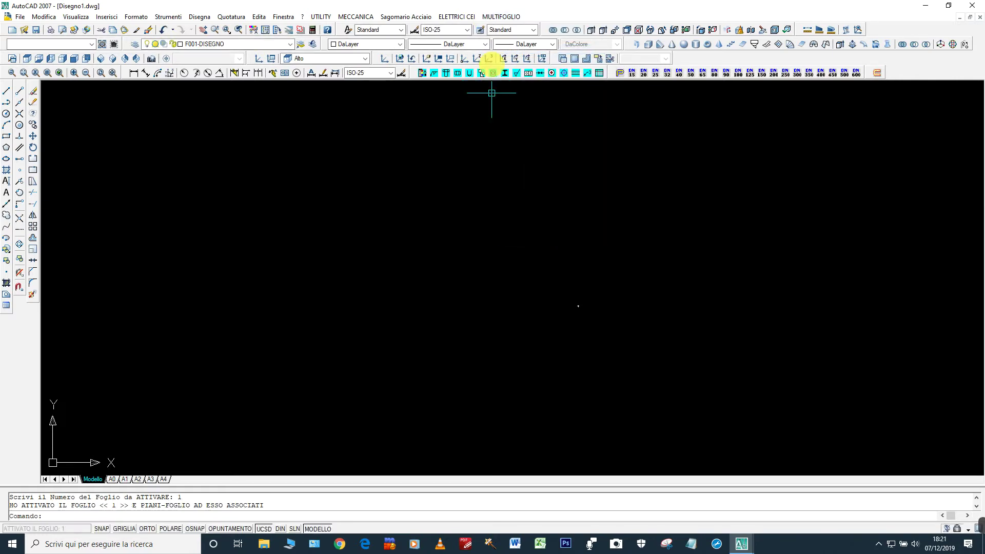
# Step: Draw a nine-point zigzag of connected lines on sheet 1
pyautogui.click(8, 91)
pyautogui.click(135, 290)
pyautogui.click(177, 197)
pyautogui.click(246, 311)
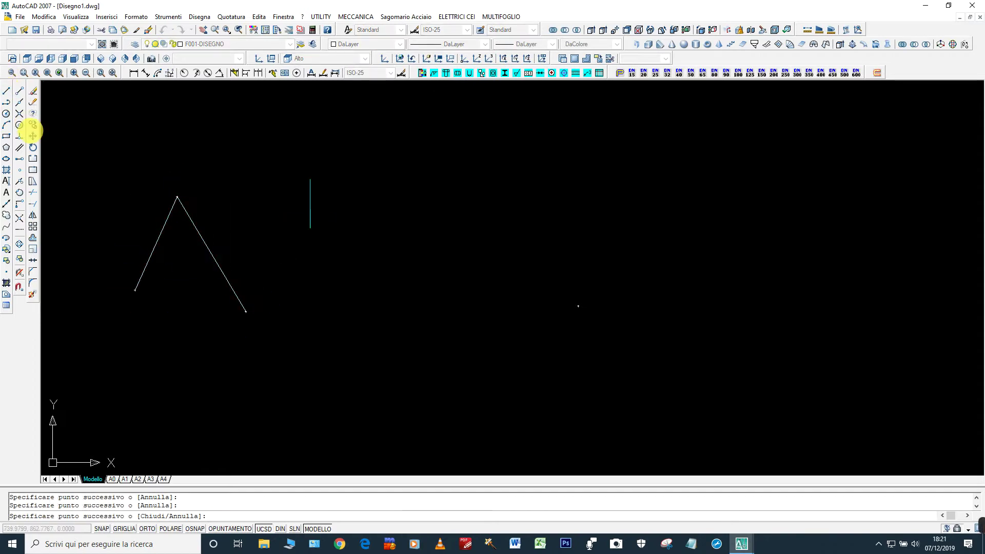
pyautogui.click(311, 198)
pyautogui.click(254, 153)
pyautogui.click(413, 179)
pyautogui.click(369, 281)
pyautogui.click(273, 374)
pyautogui.click(422, 416)
pyautogui.press('Return')
pyautogui.press('Return')
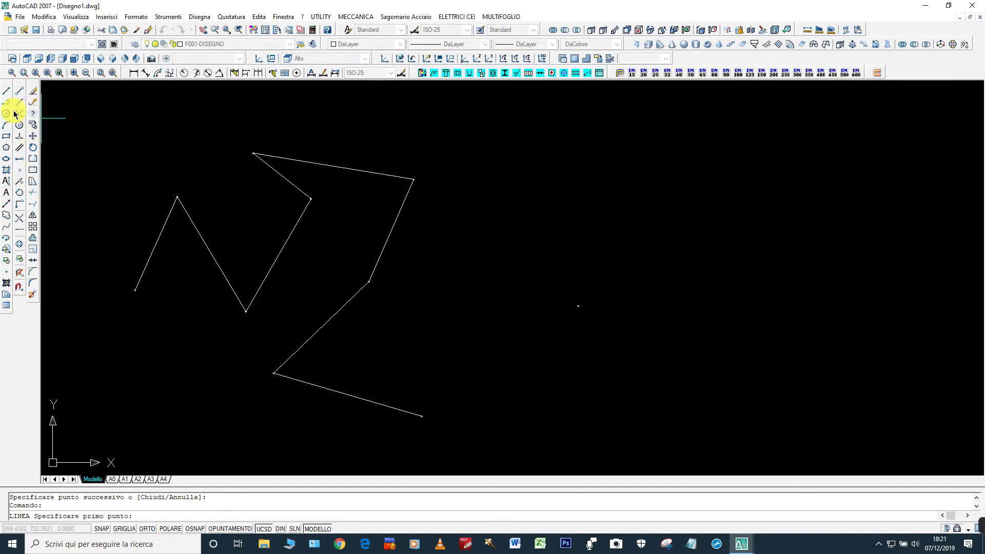
# Step: Draw a circle to the right of the zigzag
pyautogui.click(6, 114)
pyautogui.click(524, 182)
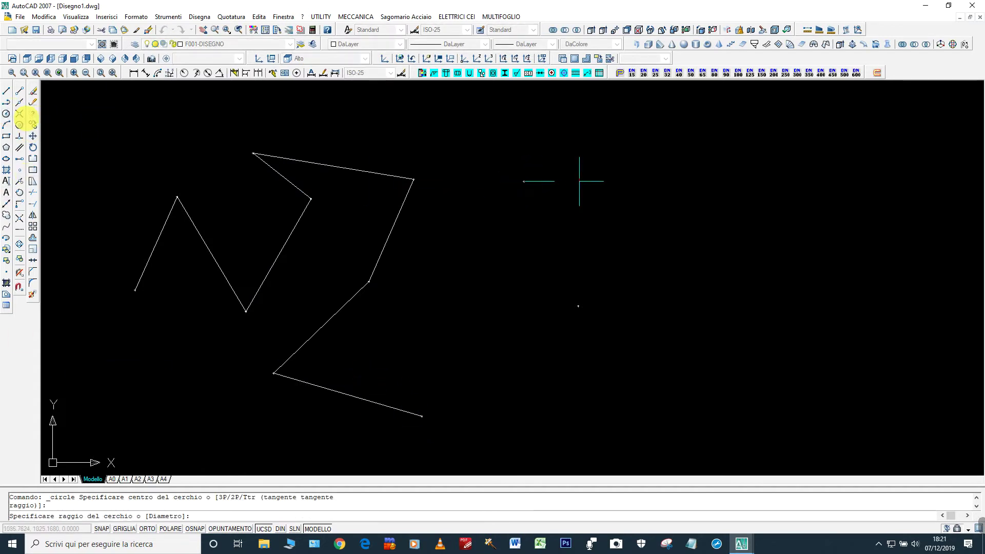
pyautogui.click(584, 184)
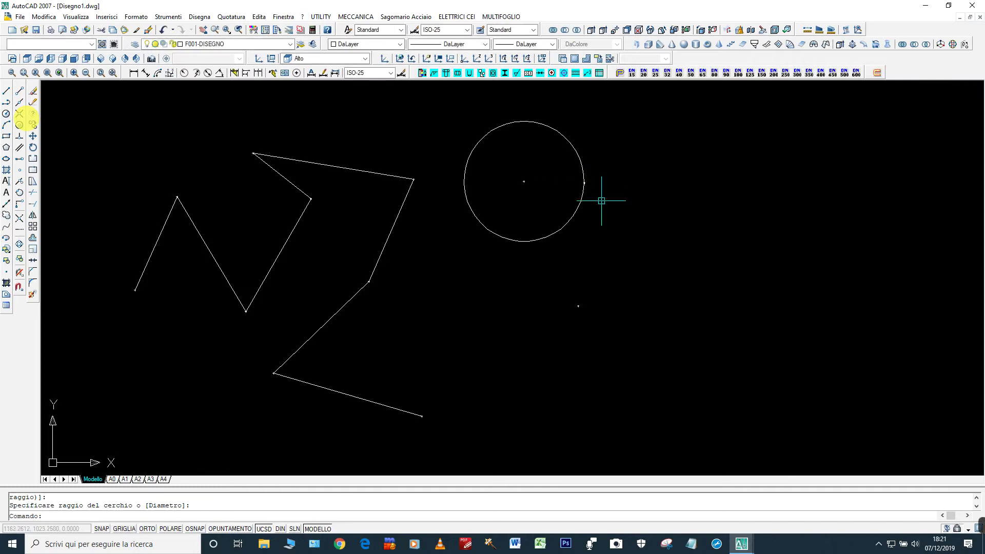
pyautogui.press('Return')
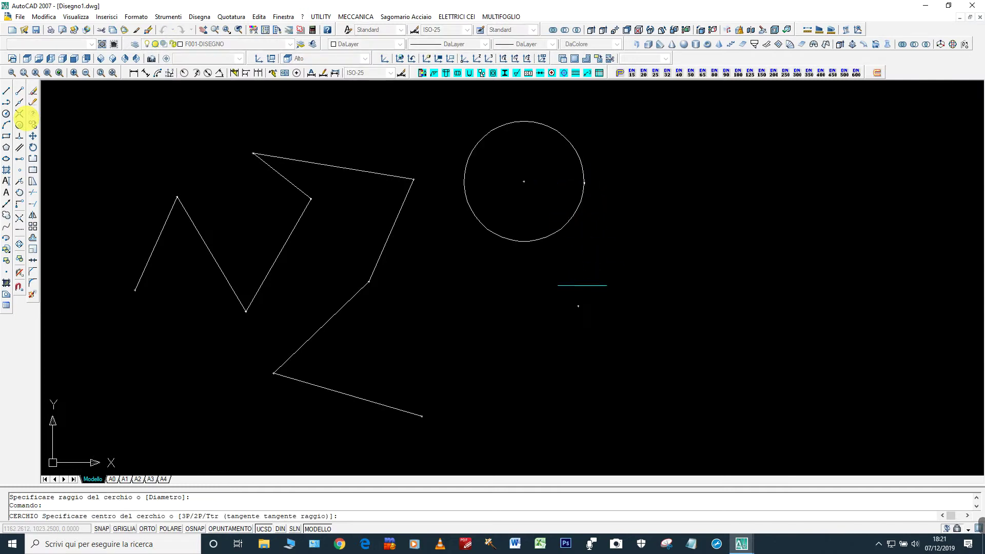
# Step: Draw a rectangle below the circle
pyautogui.click(6, 136)
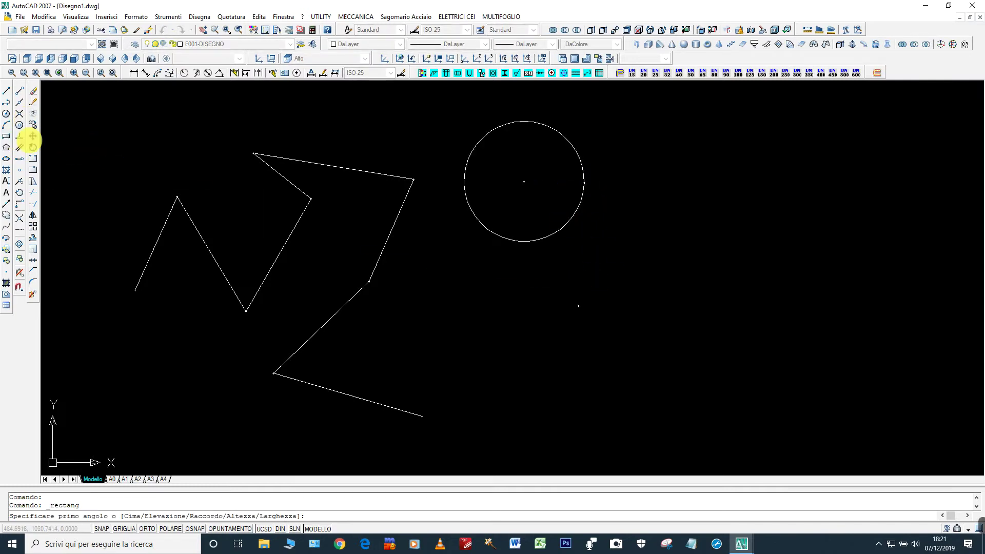
pyautogui.click(620, 284)
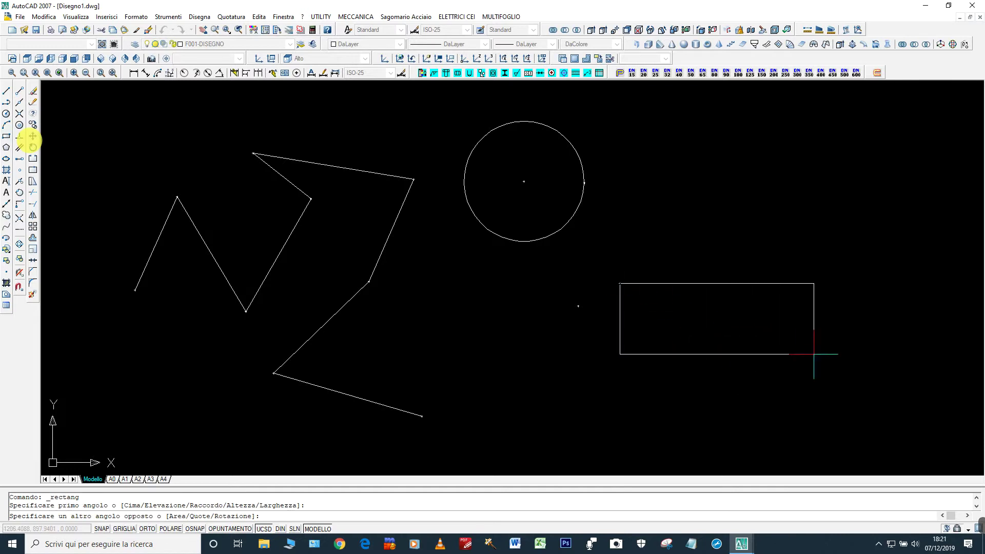
pyautogui.click(832, 368)
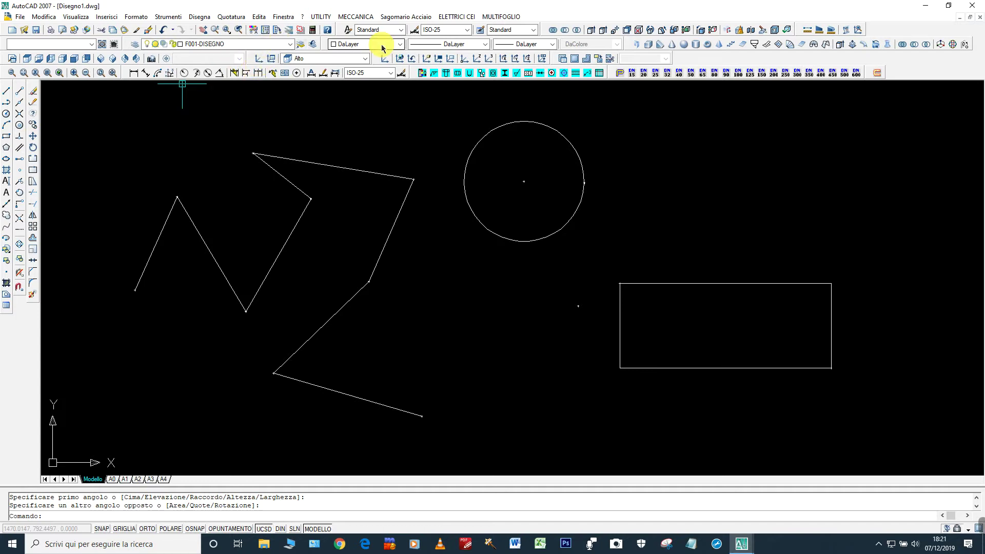
pyautogui.click(501, 16)
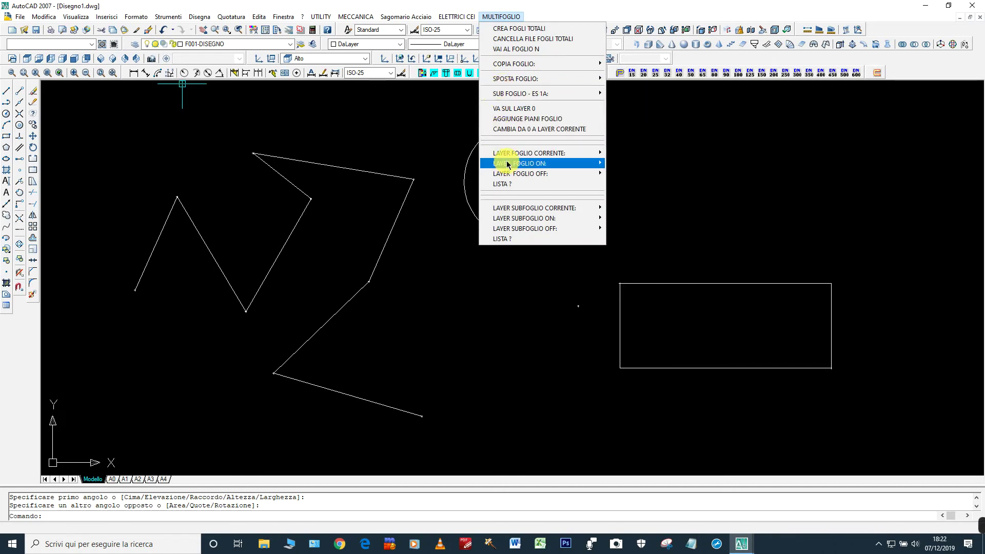
pyautogui.moveTo(529, 153)
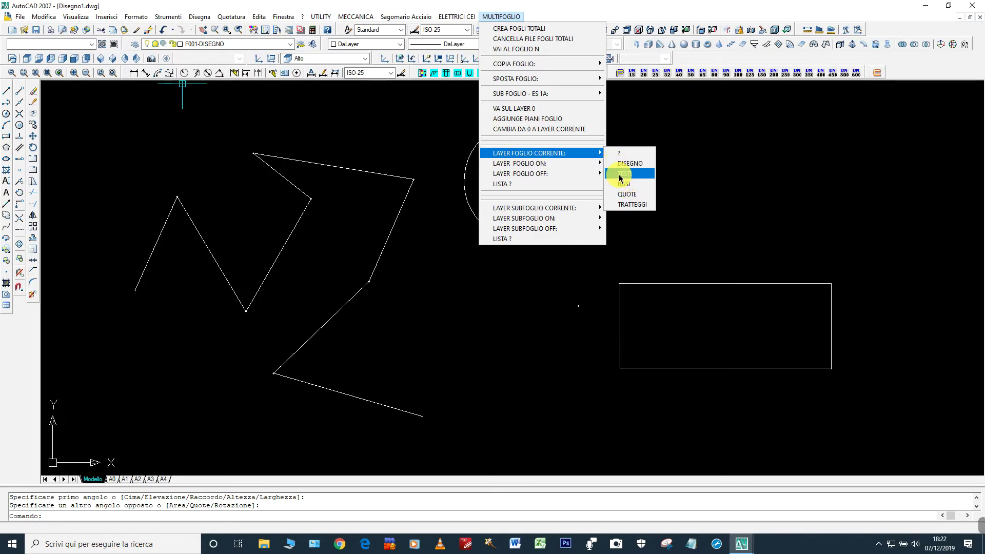
# Step: Make F001-TESTI current via LAYER FOGLIO CORRENTE > TESTI and start text right of the circle
pyautogui.click(621, 178)
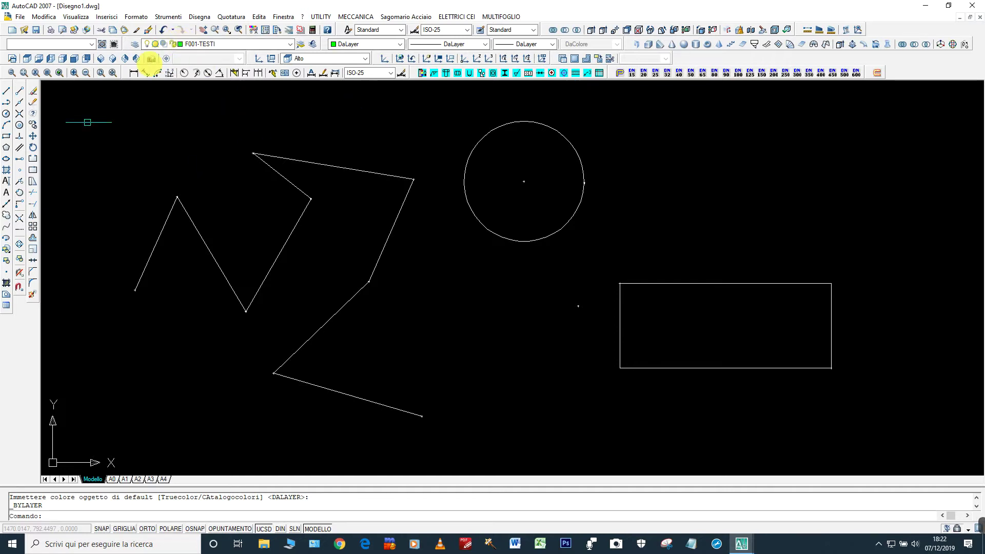
pyautogui.click(9, 184)
pyautogui.click(701, 176)
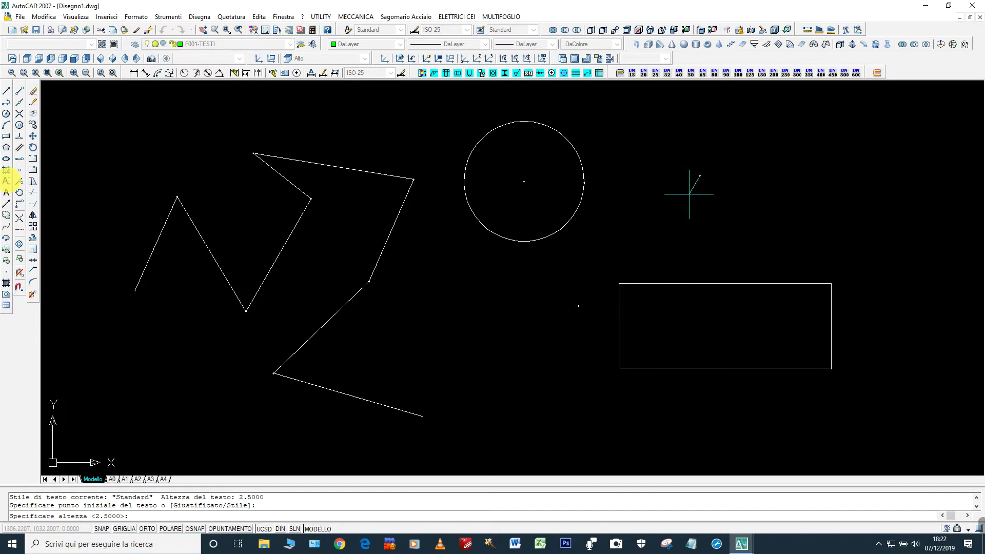
pyautogui.write('15')
# Step: Enter 'PROVA TECNICA DI MULTIFOGLIO' on two lines at text height 15
pyautogui.press('Return')
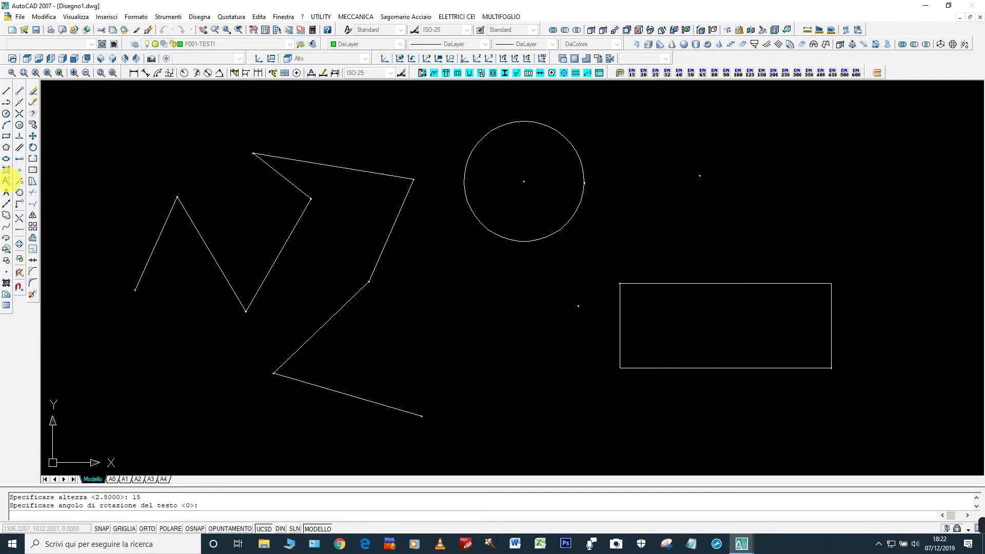
pyautogui.write('ROVA TECNICA')
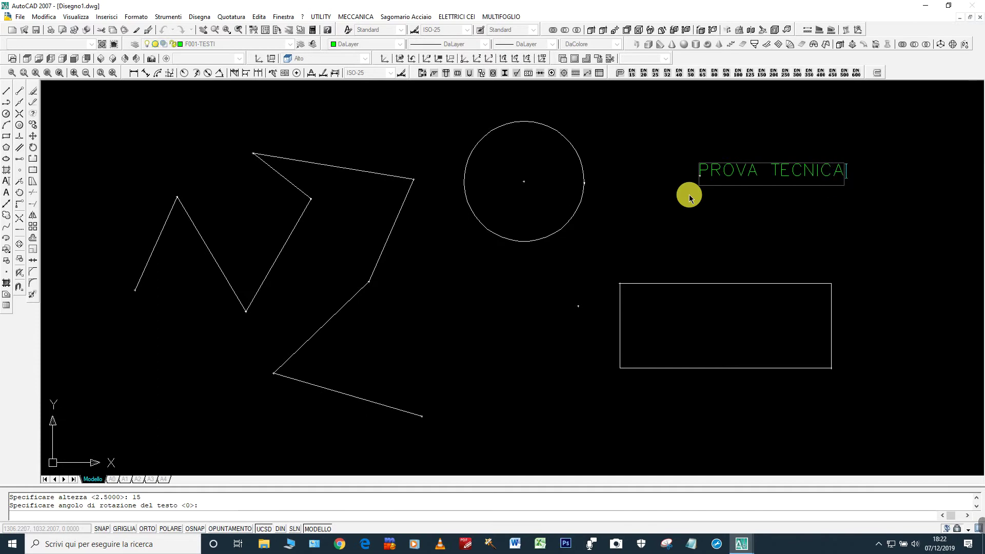
pyautogui.press('Return')
pyautogui.write('DI MULTIFOGLIO')
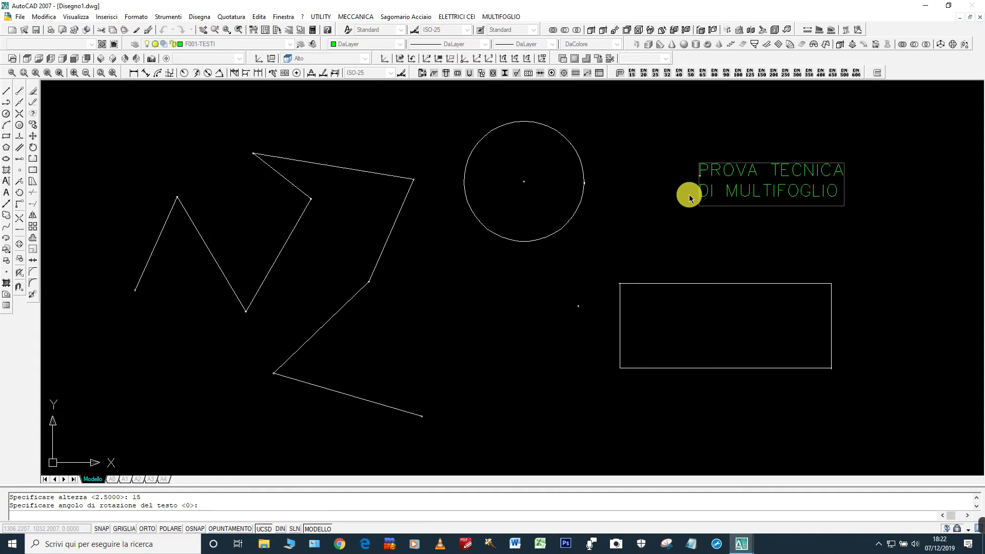
pyautogui.press('Return')
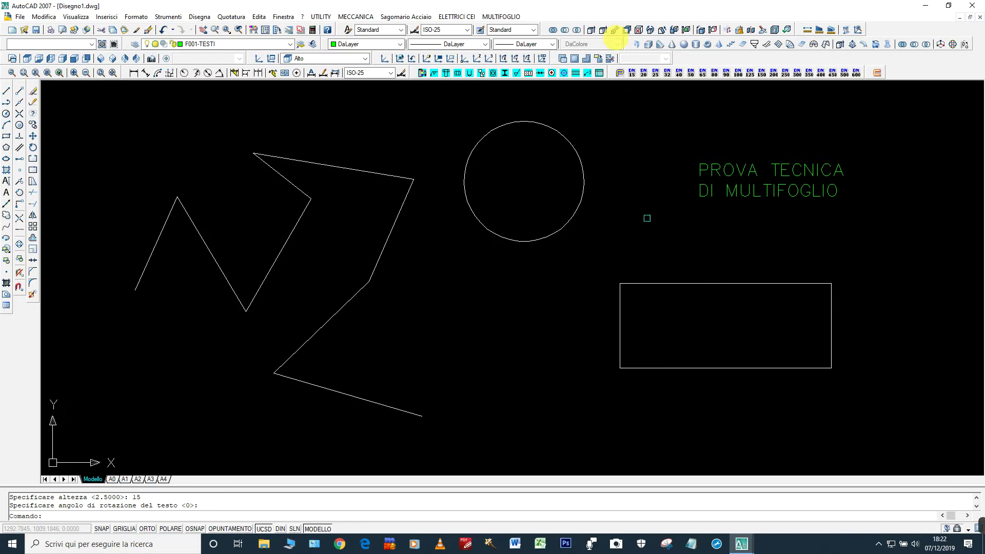
# Step: Make F001-QUOTE the current layer and redock the Quotatura dimensioning toolbar
pyautogui.click(503, 17)
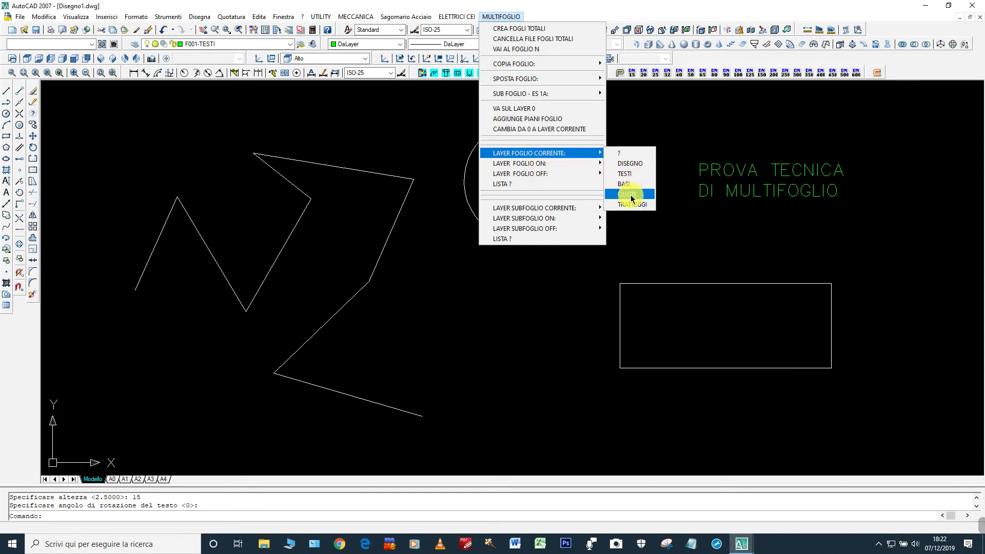
pyautogui.click(628, 194)
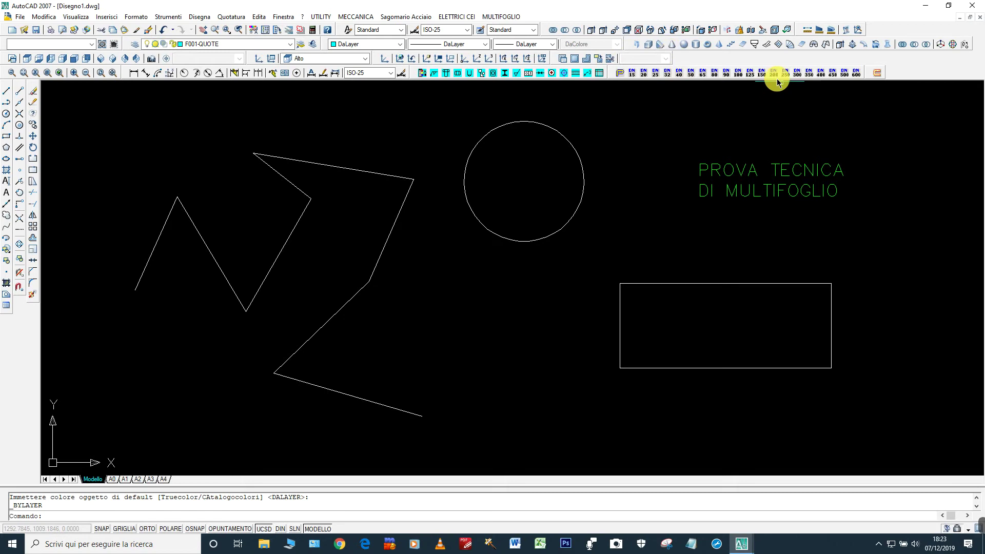
pyautogui.rightClick(893, 28)
pyautogui.moveTo(912, 31)
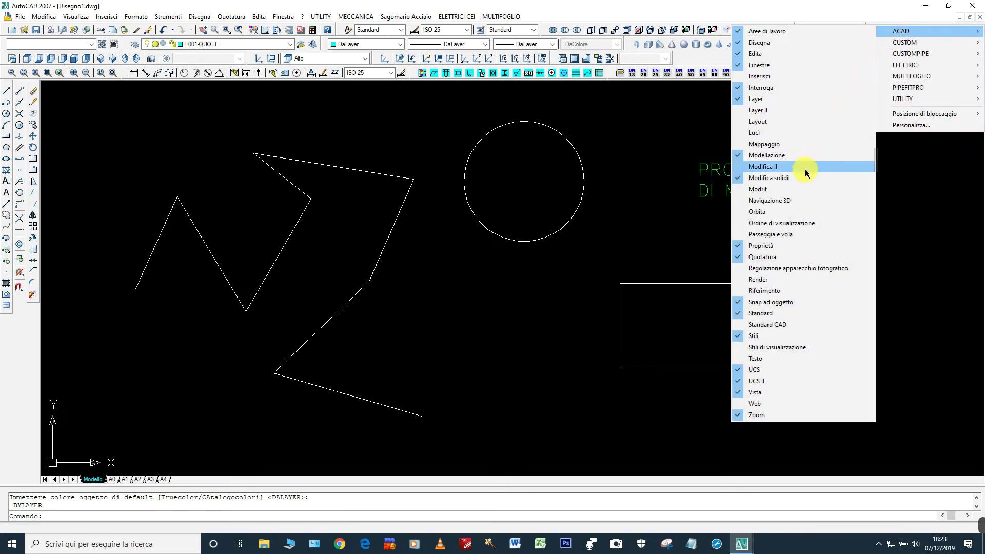
pyautogui.click(770, 256)
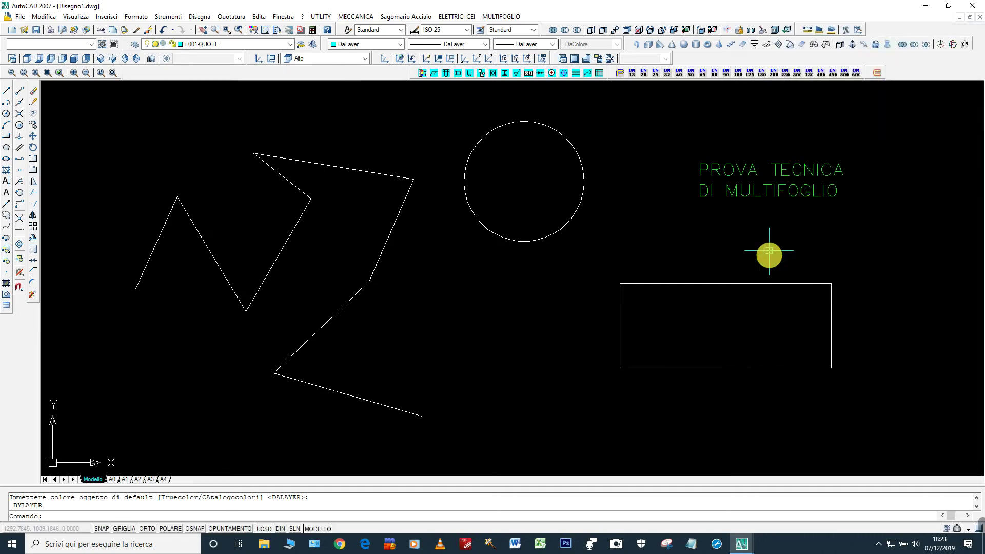
pyautogui.rightClick(922, 29)
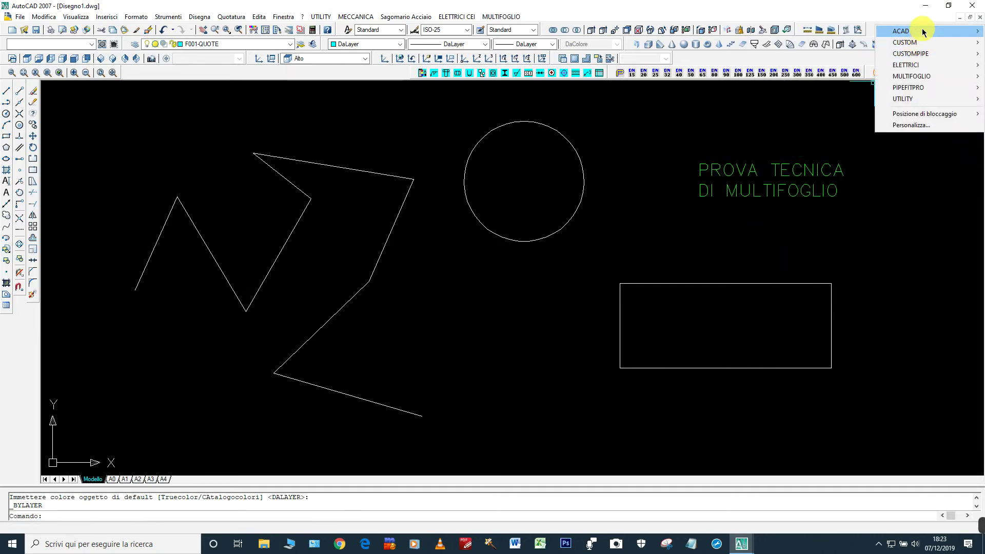
pyautogui.moveTo(901, 31)
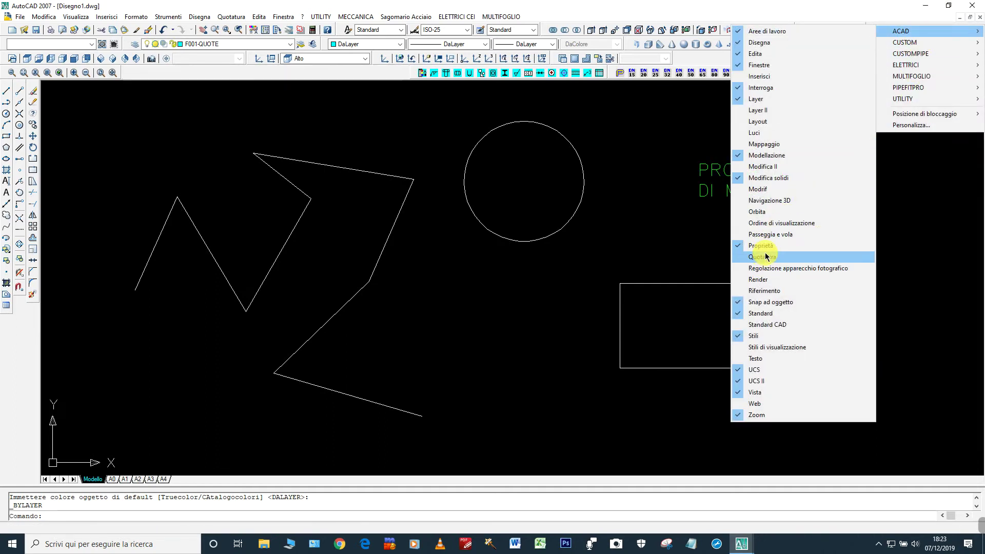
pyautogui.click(763, 256)
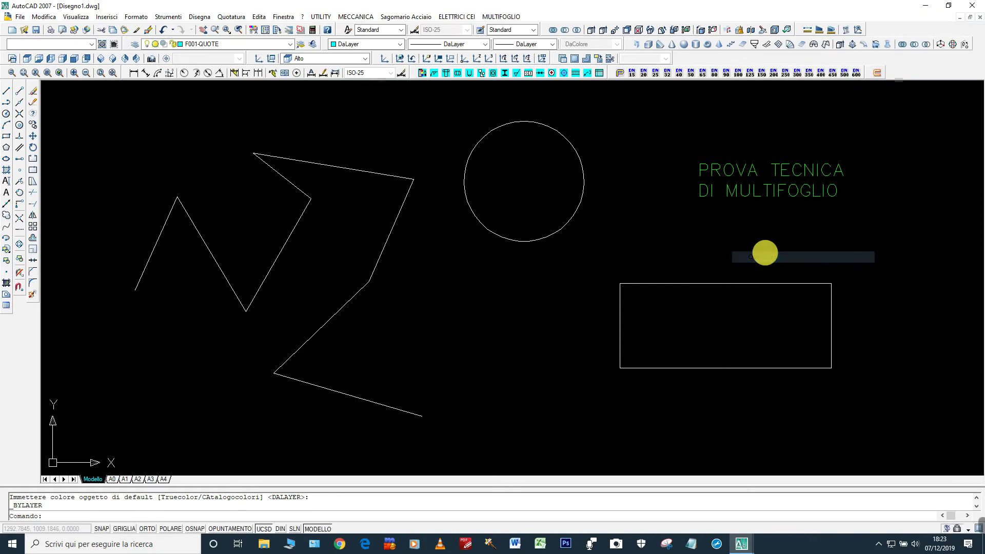
# Step: Dimension the rectangle's bottom edge corner to corner as 263.61, placed just below it
pyautogui.click(135, 73)
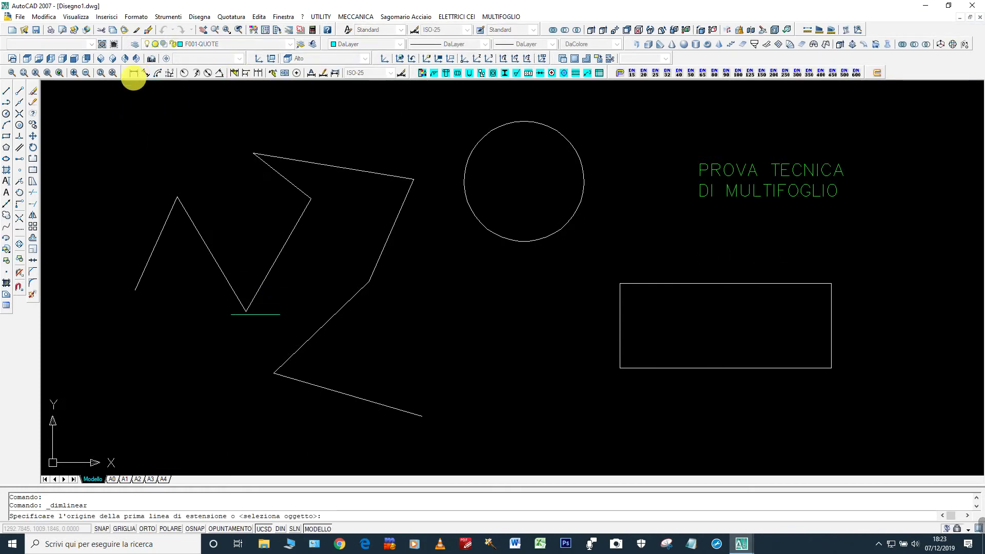
pyautogui.click(21, 90)
pyautogui.click(621, 367)
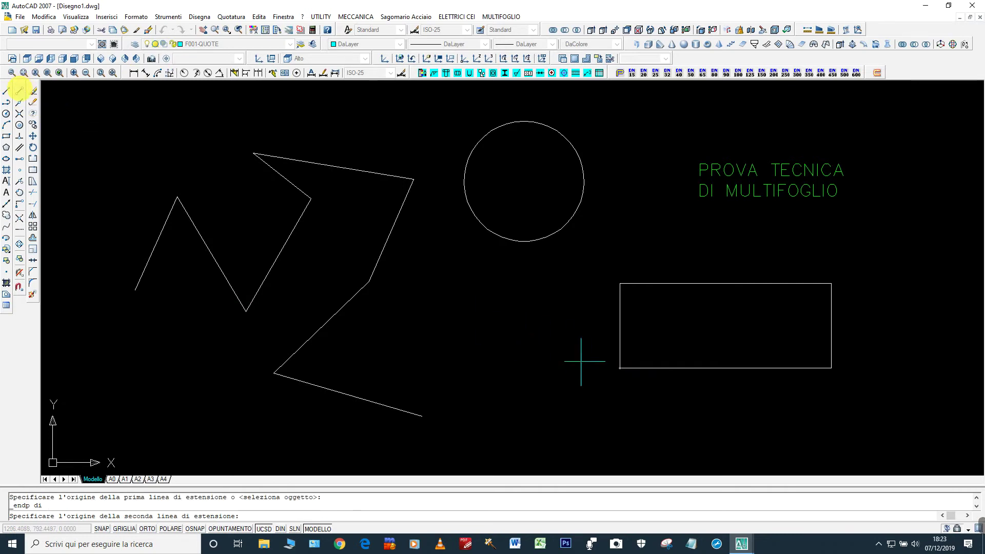
pyautogui.click(20, 93)
pyautogui.click(831, 367)
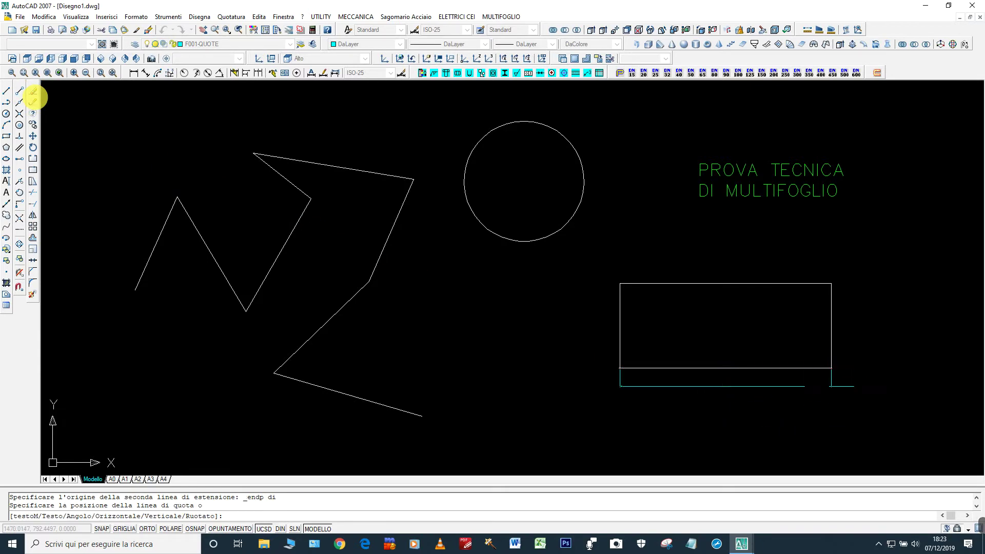
pyautogui.click(830, 395)
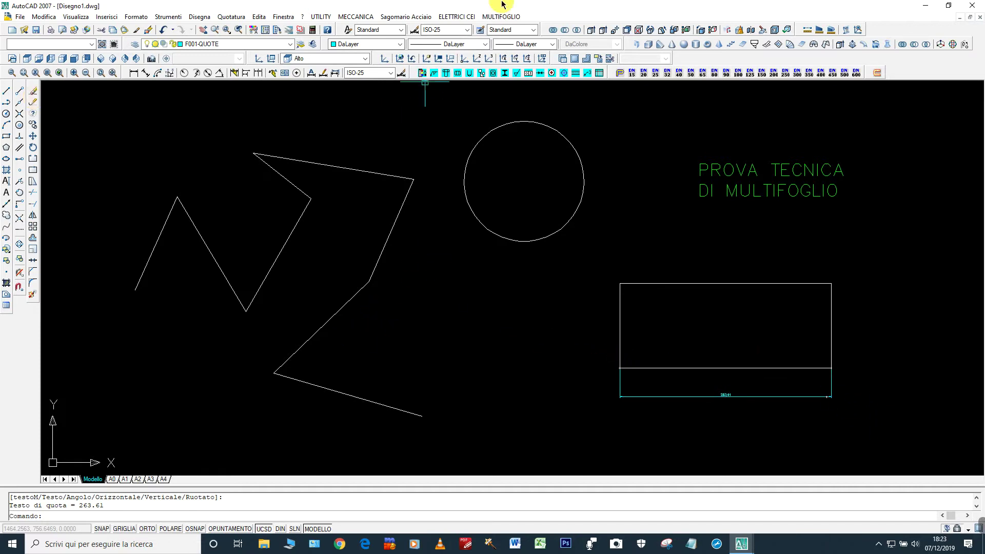
pyautogui.click(502, 17)
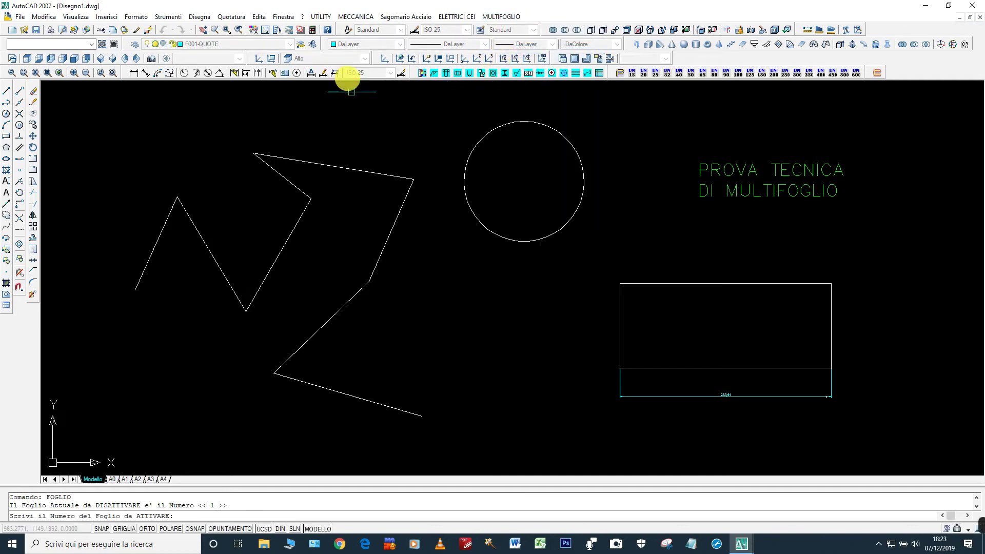
# Step: Switch to sheet 3 and select an M24 Hexagon Hd Bolt from the bolt library
pyautogui.write('3')
pyautogui.press('Return')
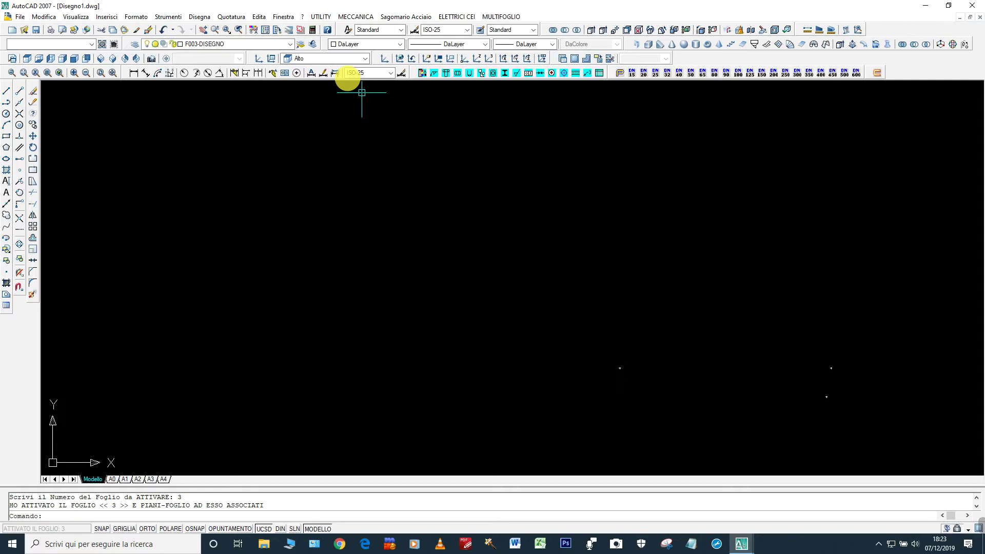
pyautogui.click(445, 73)
pyautogui.click(460, 236)
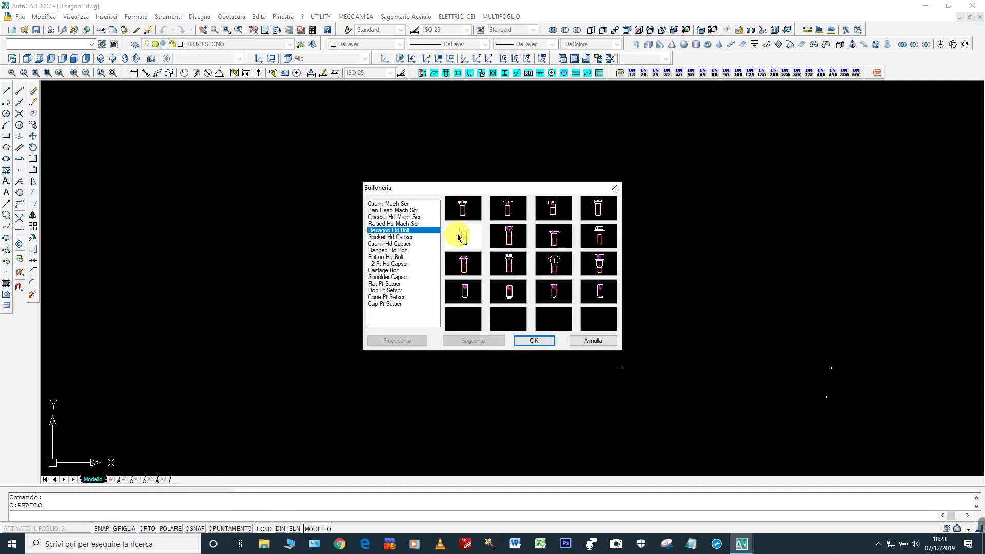
pyautogui.click(528, 339)
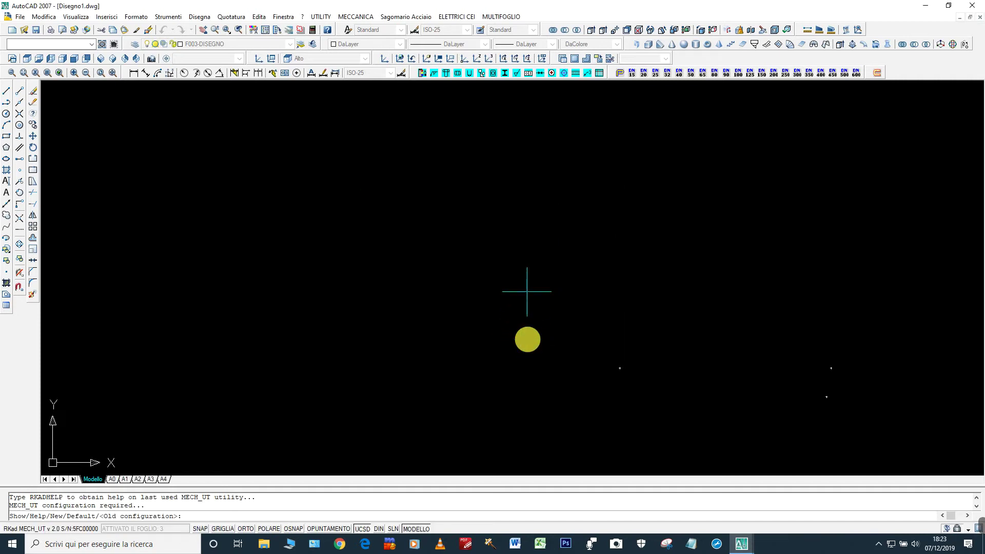
pyautogui.press('Return')
pyautogui.scroll(-1, 429, 288)
pyautogui.scroll(-2, 426, 288)
pyautogui.click(413, 300)
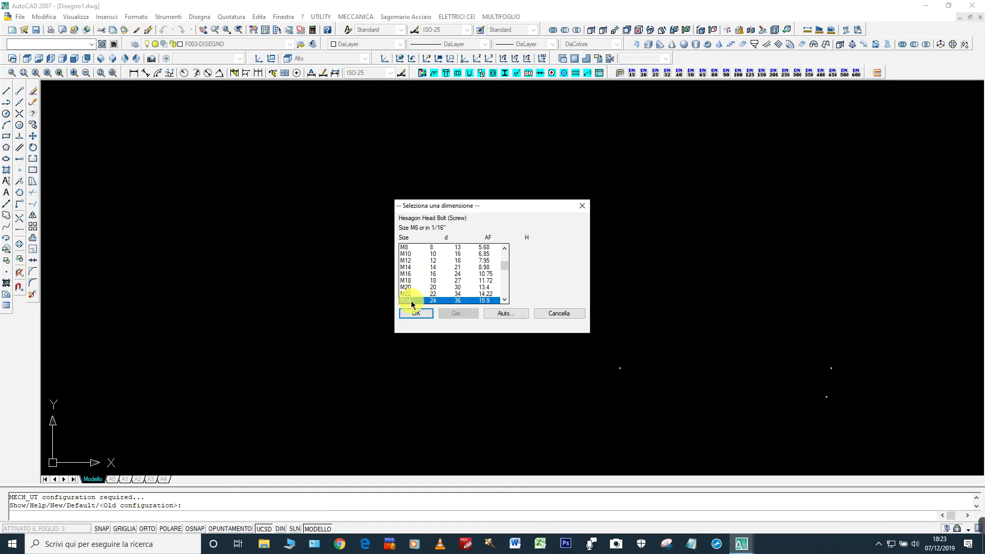
pyautogui.click(416, 313)
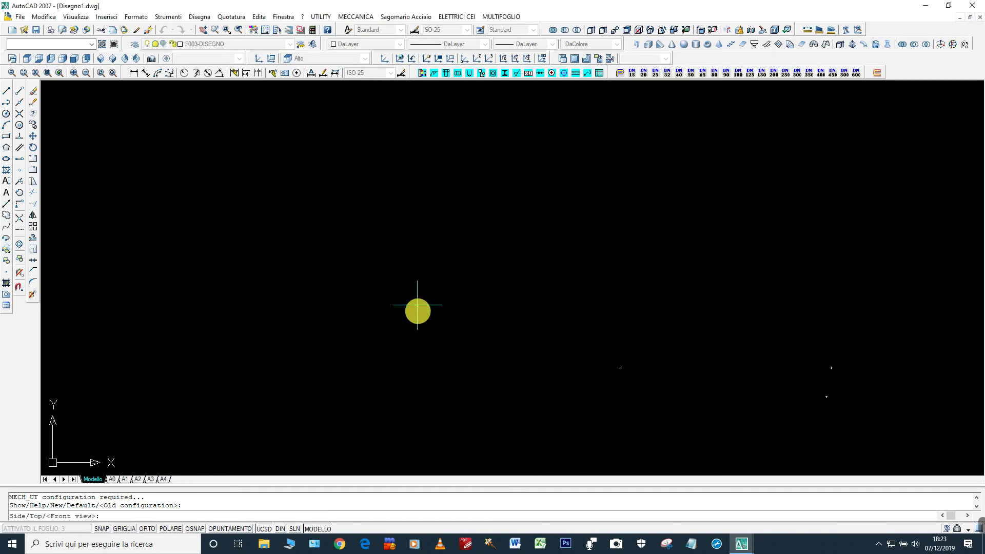
# Step: Insert the M24 bolt in front view at 0°, with Ortho on, and set its length and thread
pyautogui.press('Return')
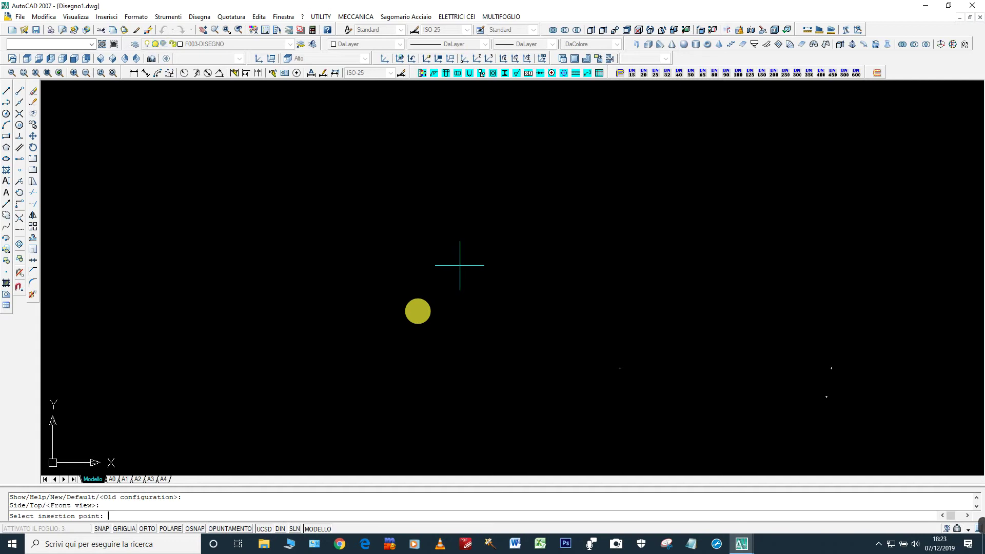
pyautogui.click(452, 192)
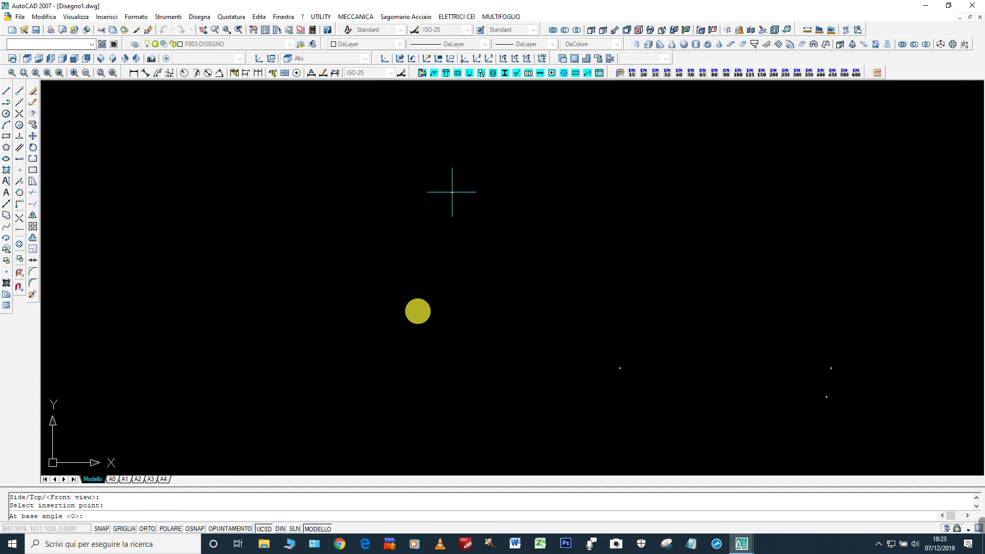
pyautogui.press('Return')
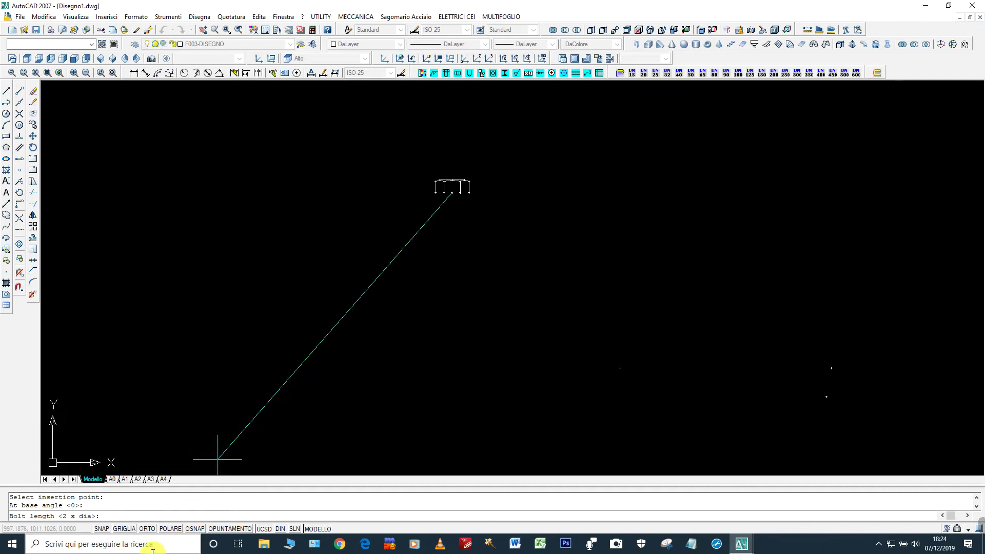
pyautogui.click(146, 528)
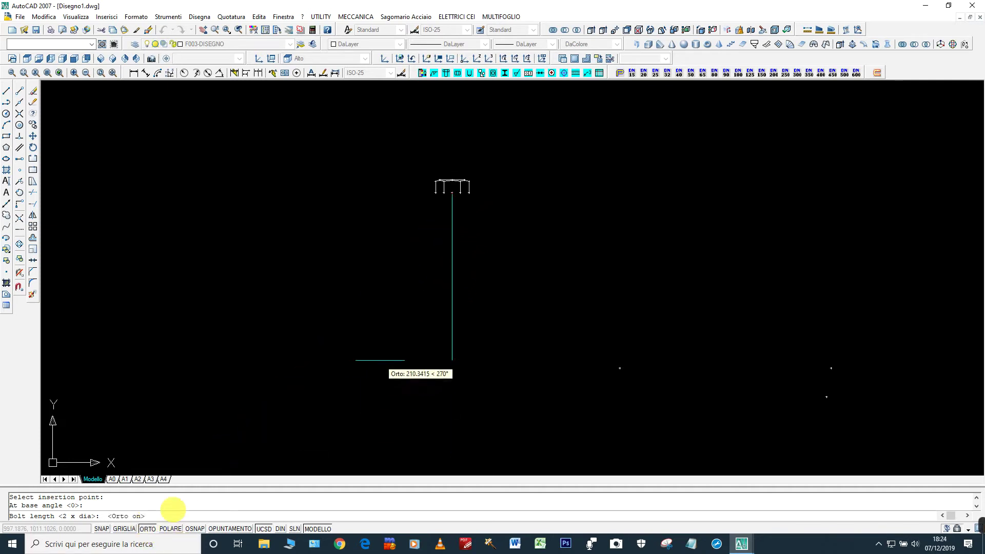
pyautogui.click(443, 360)
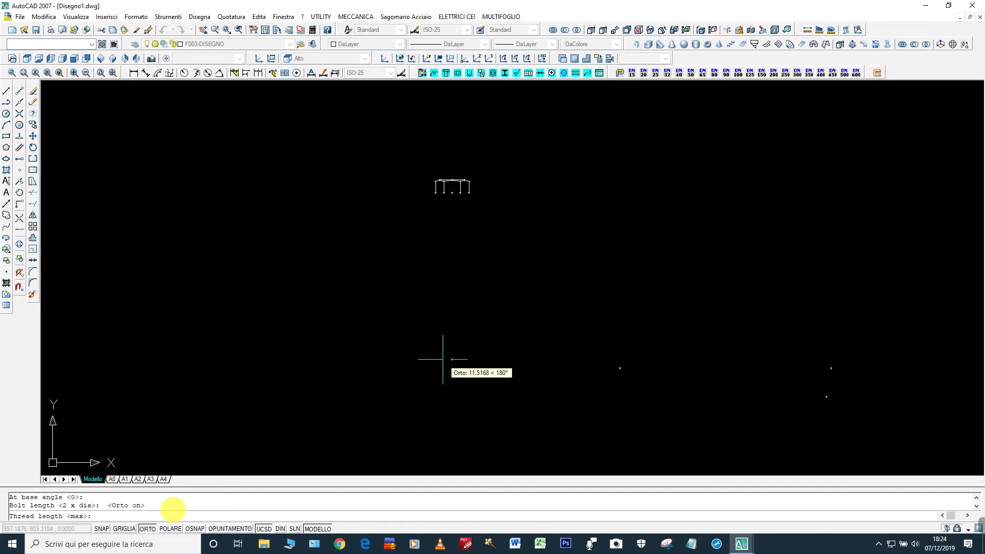
pyautogui.click(450, 295)
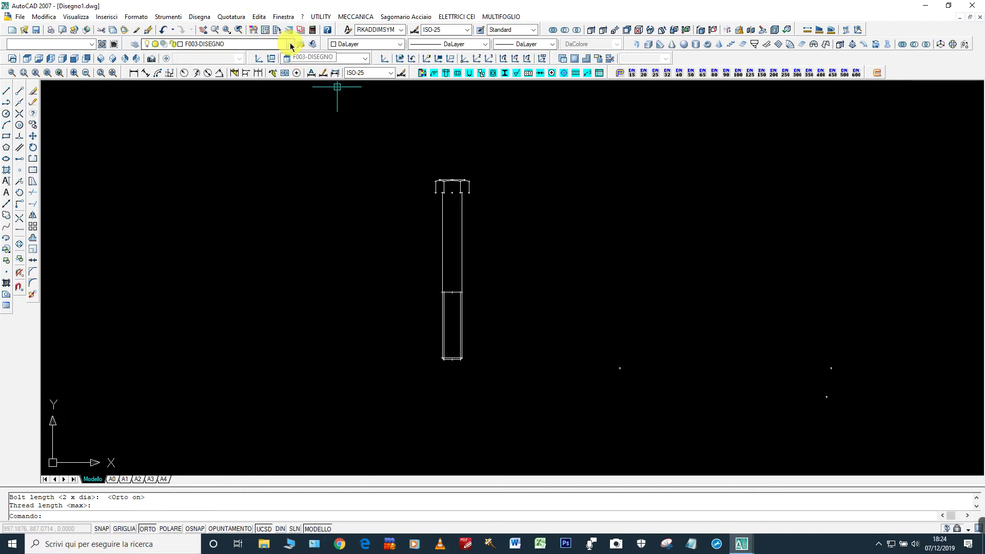
pyautogui.click(488, 17)
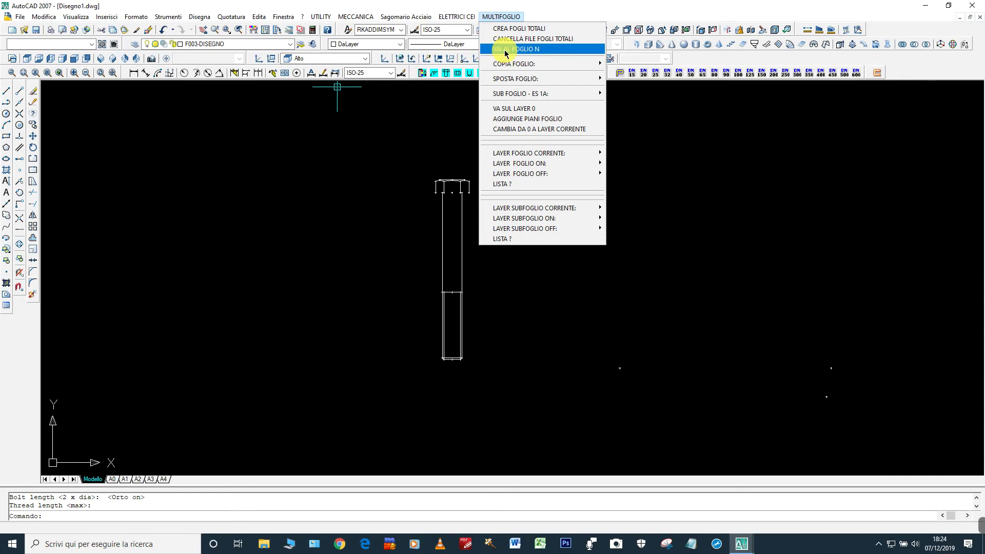
# Step: Activate sheet 1, then sheet 2, and redraw the screen
pyautogui.click(506, 49)
pyautogui.write('1')
pyautogui.press('Return')
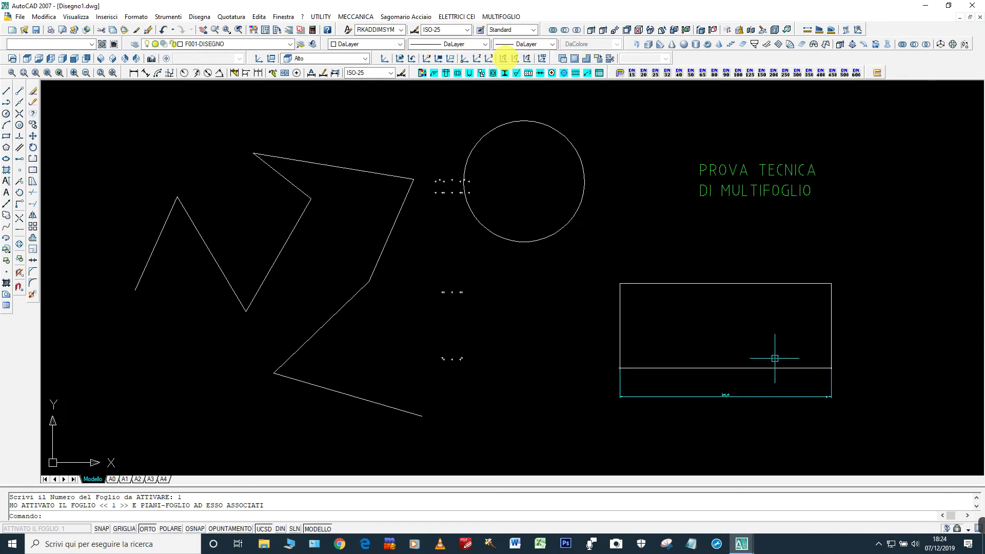
pyautogui.press('Return')
pyautogui.write('2')
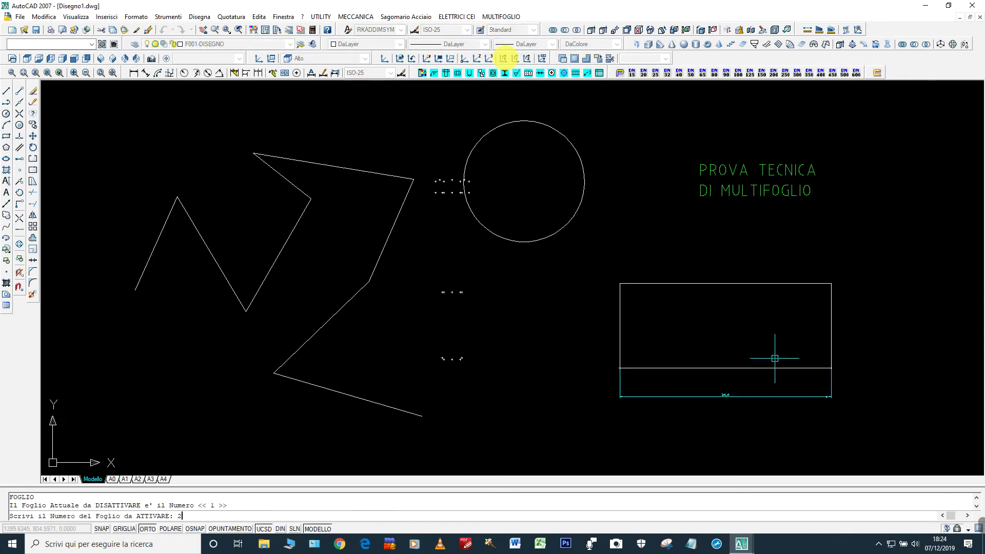
pyautogui.press('Return')
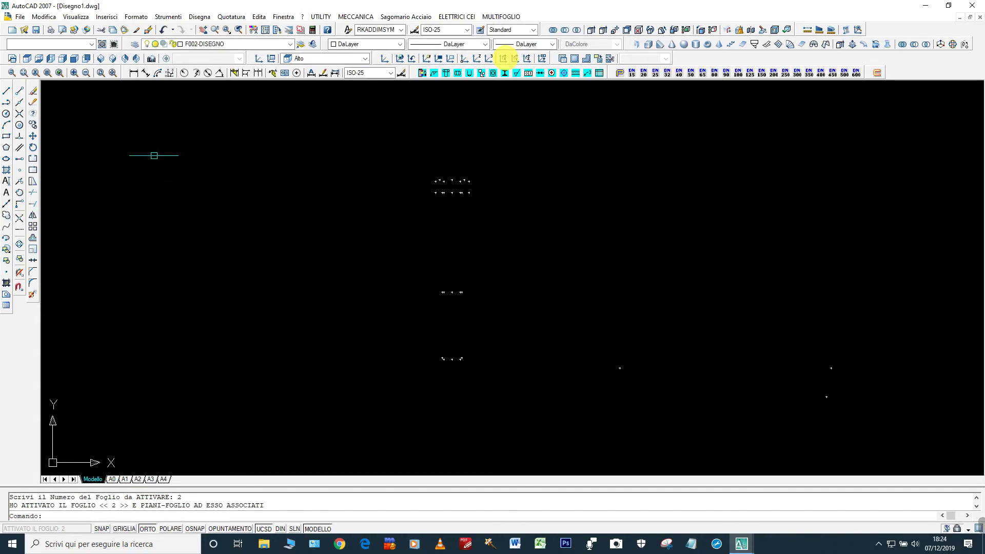
pyautogui.click(36, 104)
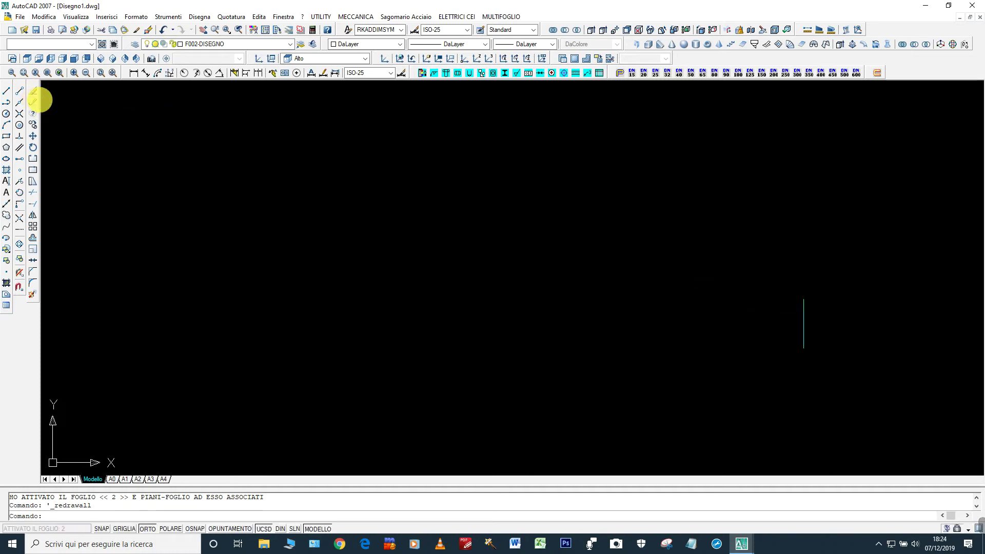
# Step: Step through sheets 3 and 4 with FOGLIO, then return to sheet 1
pyautogui.write('FOGLIO')
pyautogui.press('Return')
pyautogui.write('3')
pyautogui.press('Return')
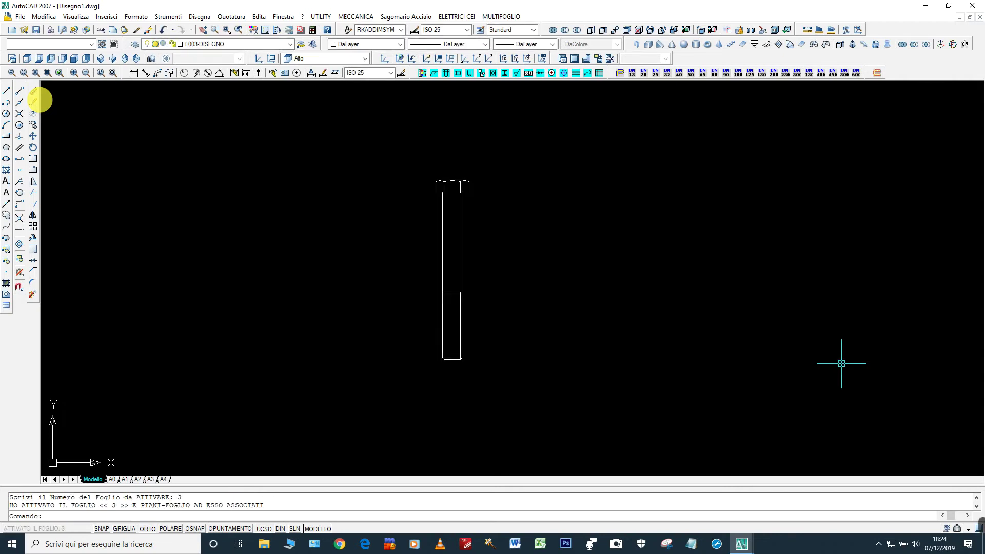
pyautogui.press('Return')
pyautogui.write('4')
pyautogui.press('Return')
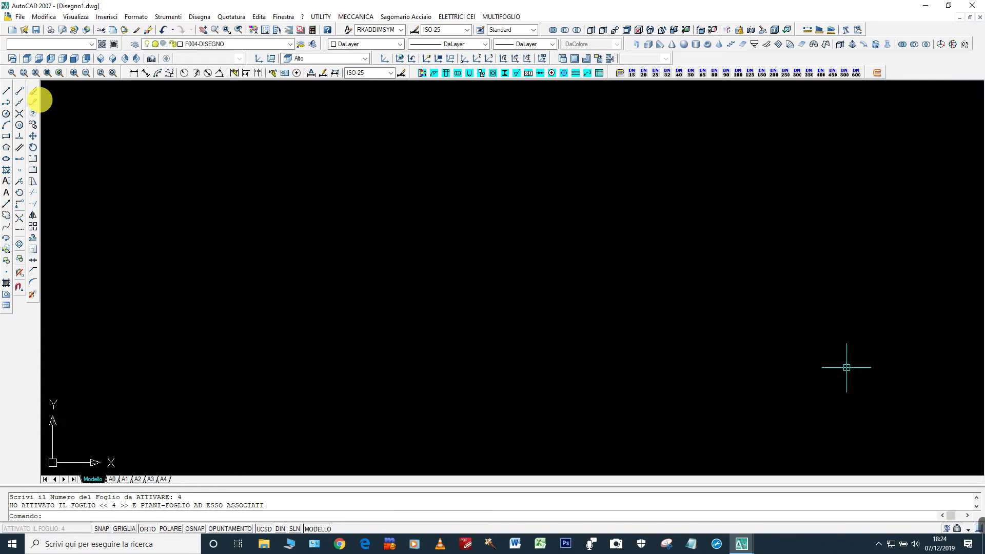
pyautogui.press('Return')
pyautogui.write('1')
pyautogui.press('Return')
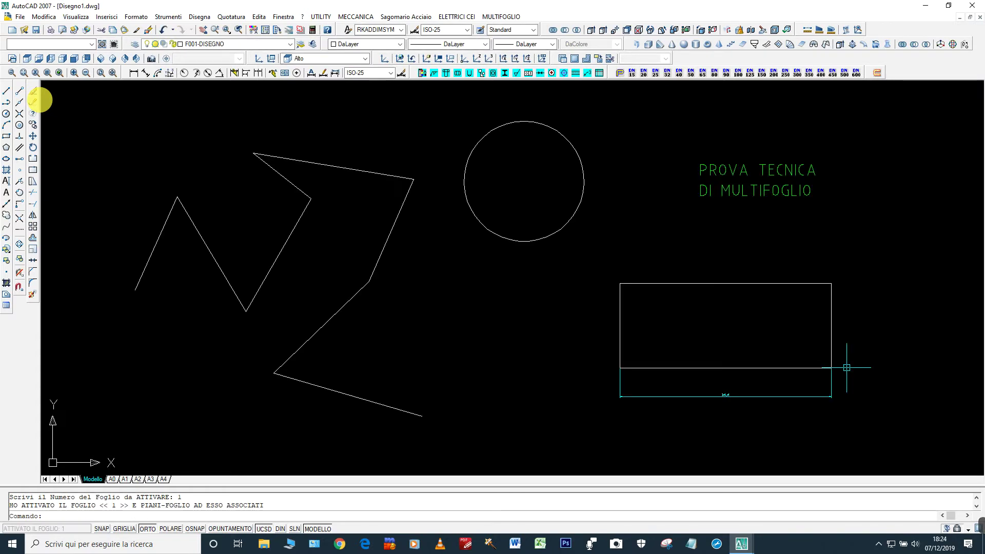
# Step: Open the MULTIFOGLIO menu to reach the SPOSTA FOGLIO layer choices
pyautogui.click(503, 16)
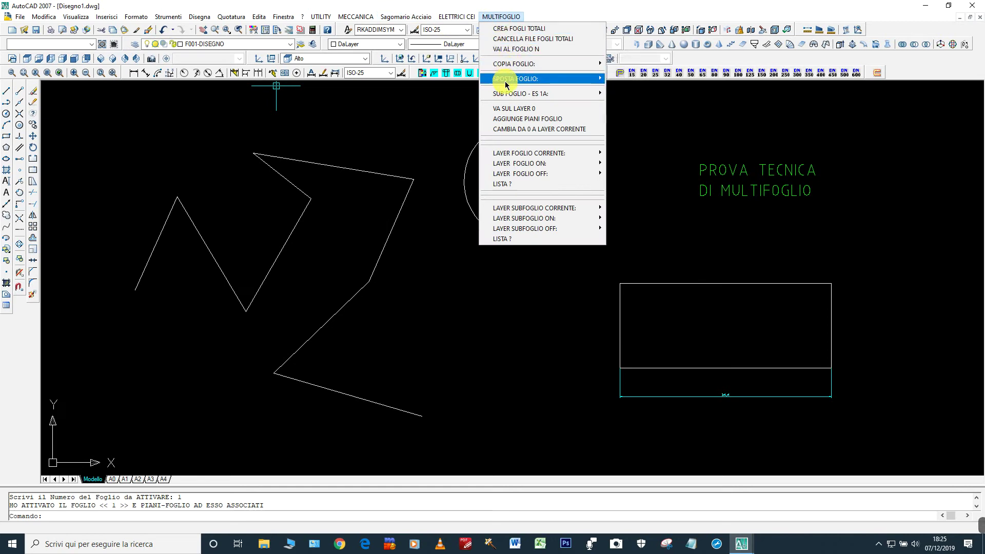
pyautogui.moveTo(516, 78)
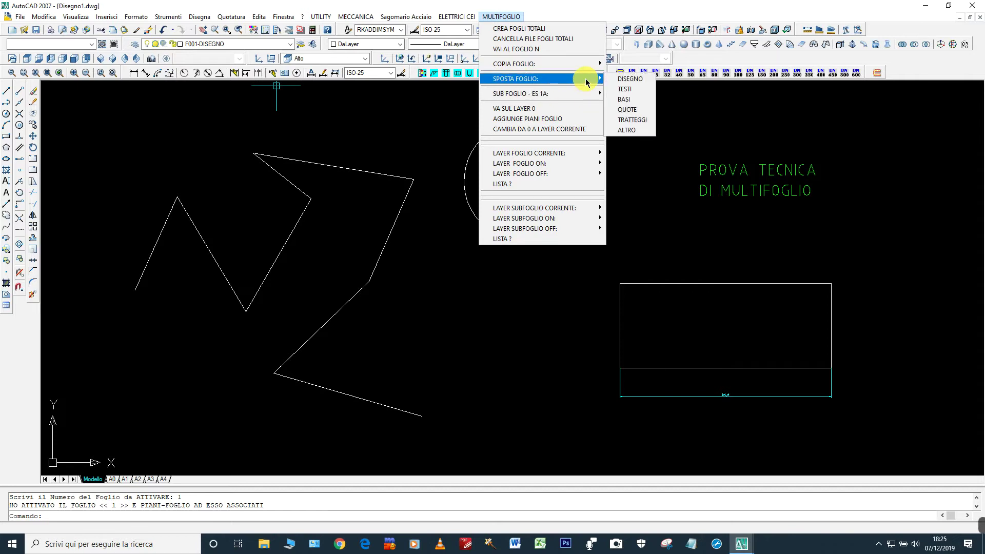
# Step: Choose SPOSTA FOGLIO > DISEGNO so the source sheet number is requested
pyautogui.click(621, 80)
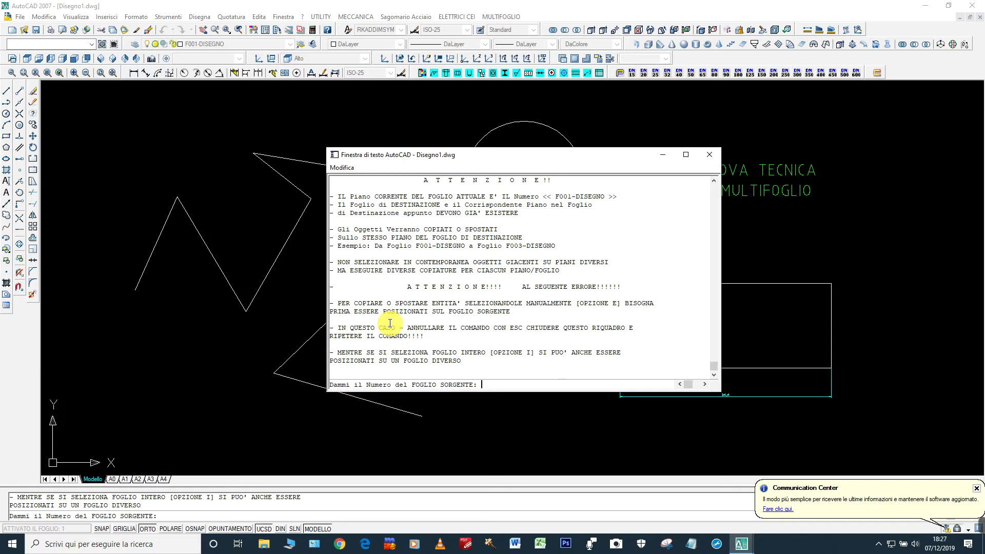
# Step: Set source sheet 1 and destination sheet 4, then pick the diagonal segment and circle to move
pyautogui.write('1')
pyautogui.press('Return')
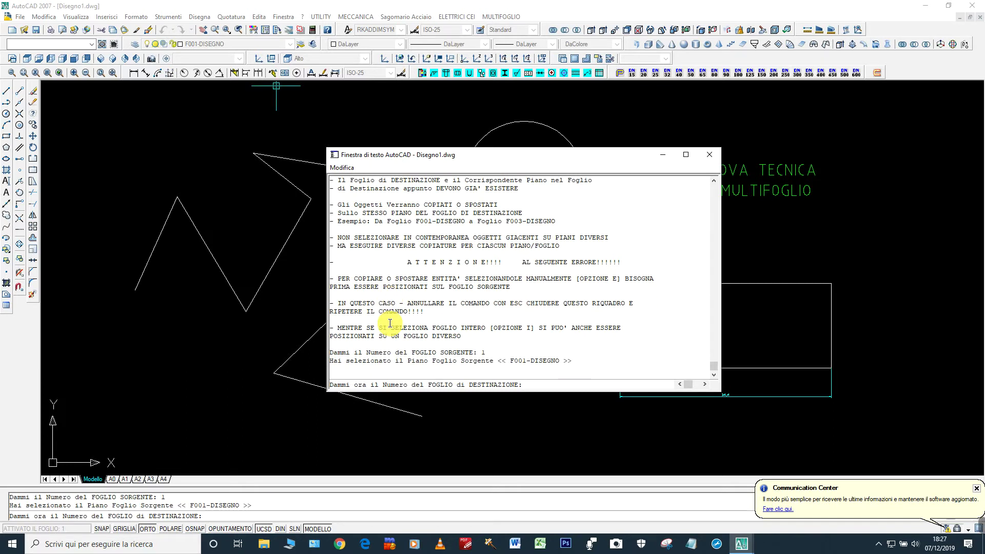
pyautogui.write('4')
pyautogui.press('Return')
pyautogui.write('s')
pyautogui.press('Return')
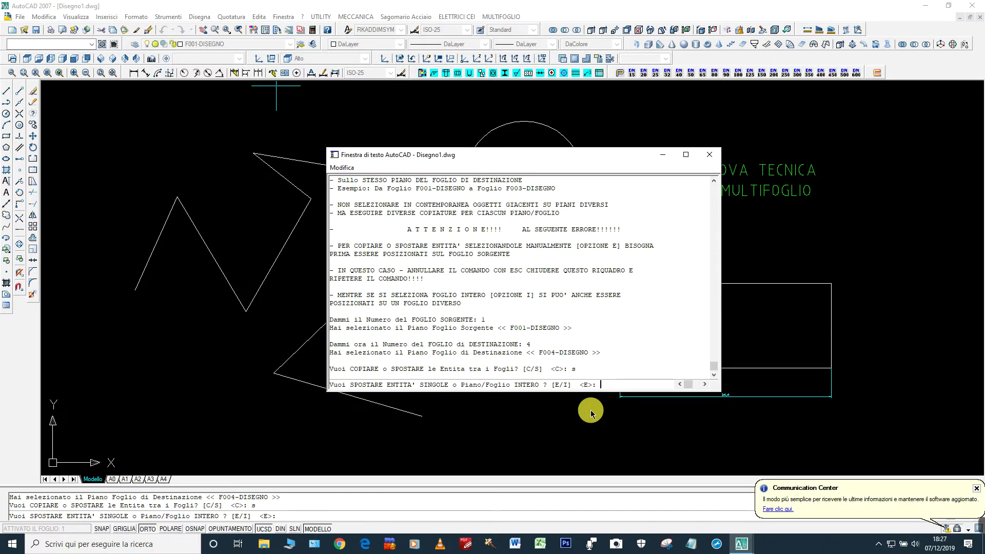
pyautogui.press('Return')
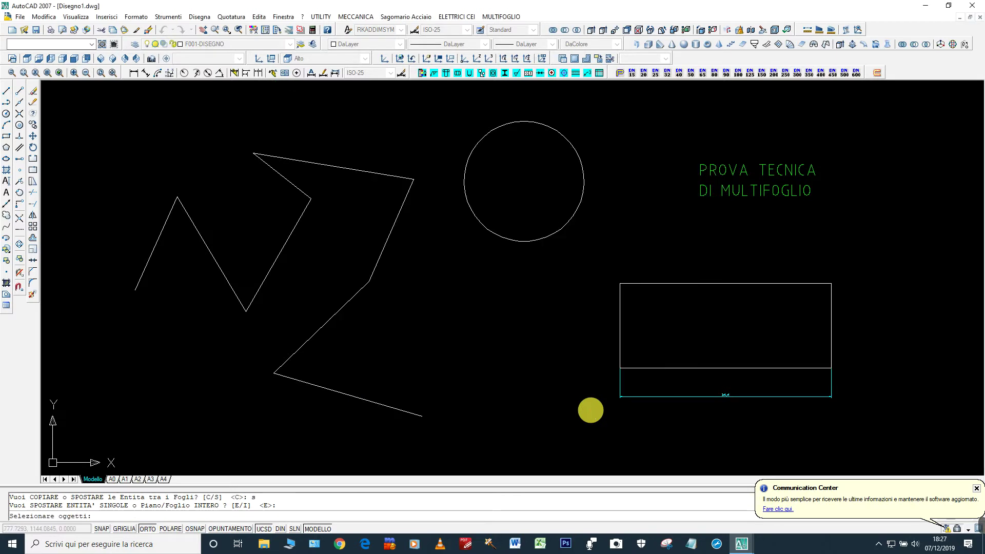
pyautogui.click(295, 224)
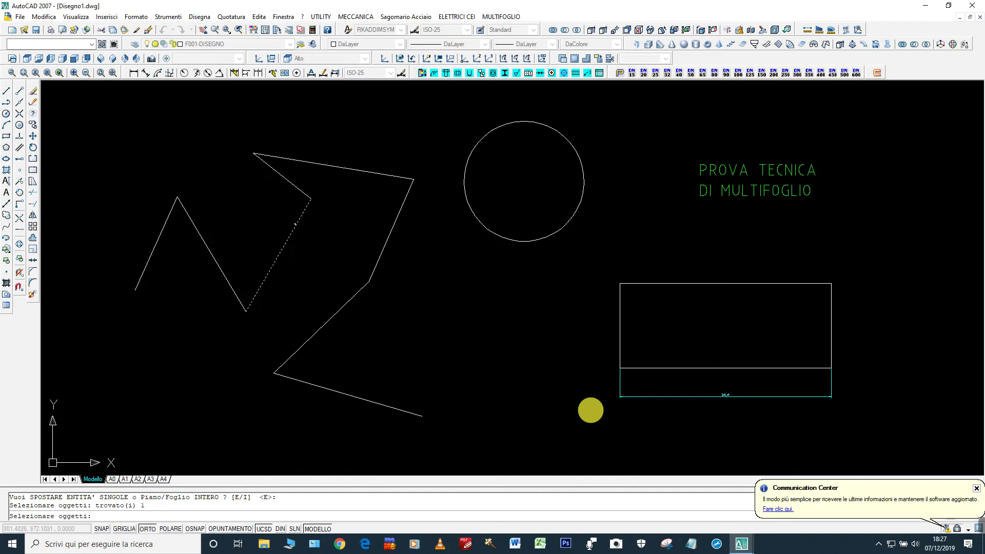
pyautogui.click(465, 194)
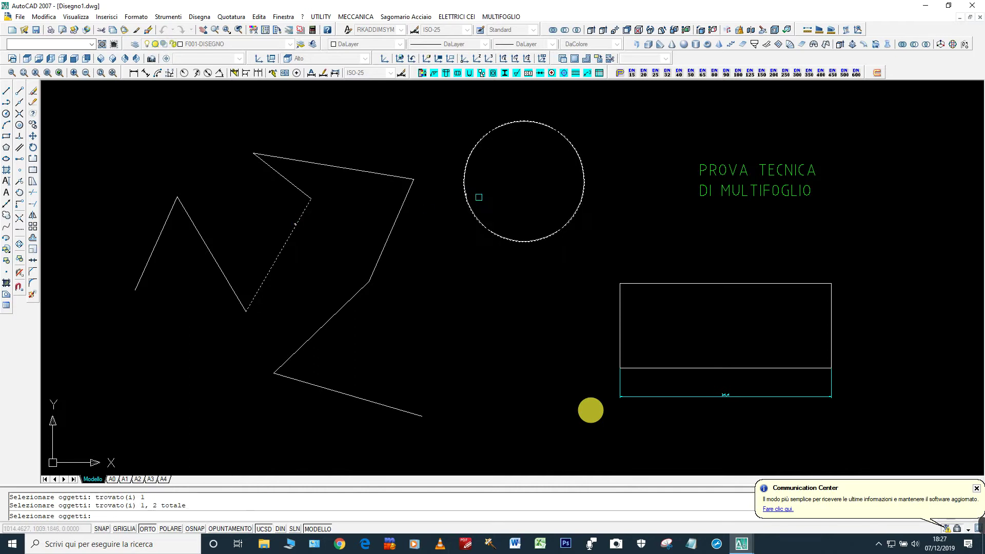
pyautogui.press('Return')
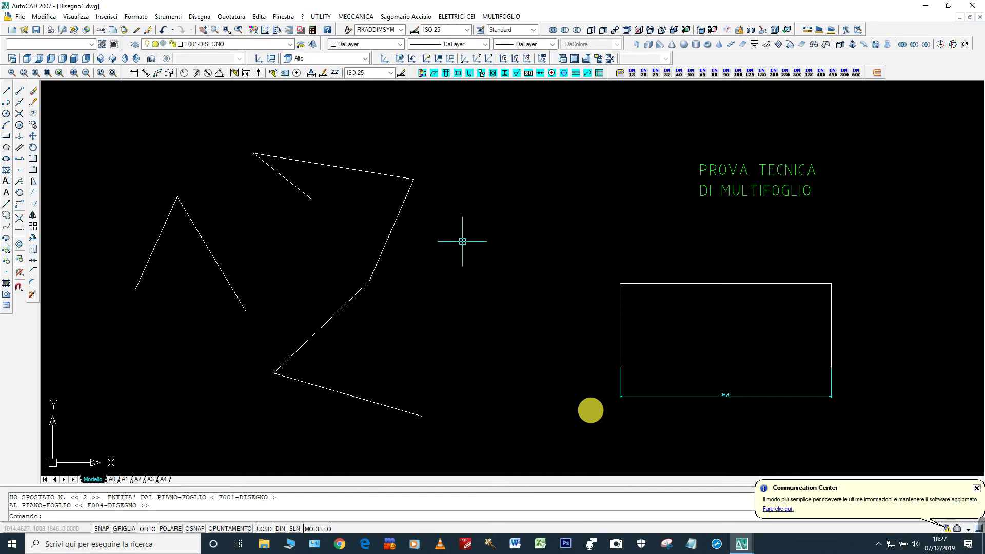
# Step: Activate sheet 4 with FOGLIO
pyautogui.write('FOGLIO')
pyautogui.press('Return')
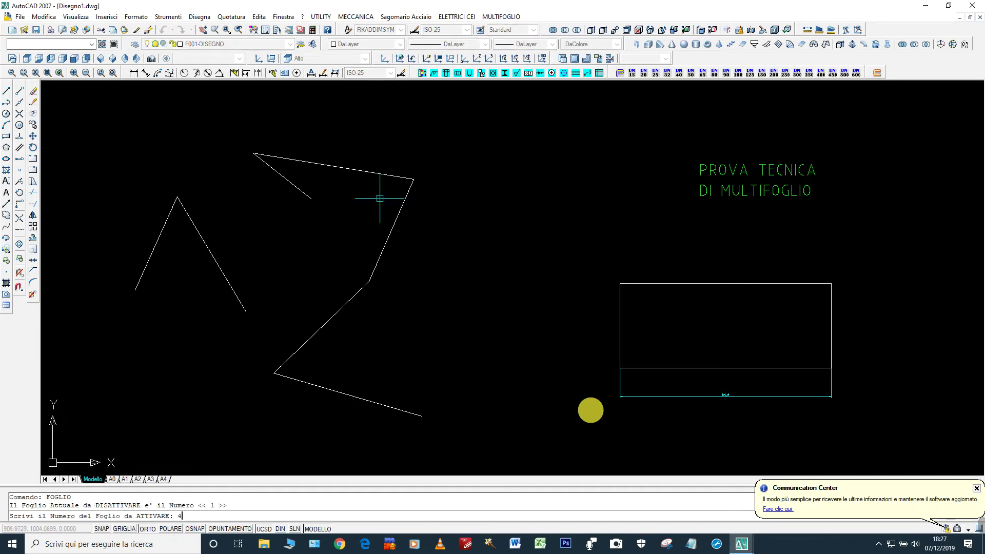
pyautogui.press('Return')
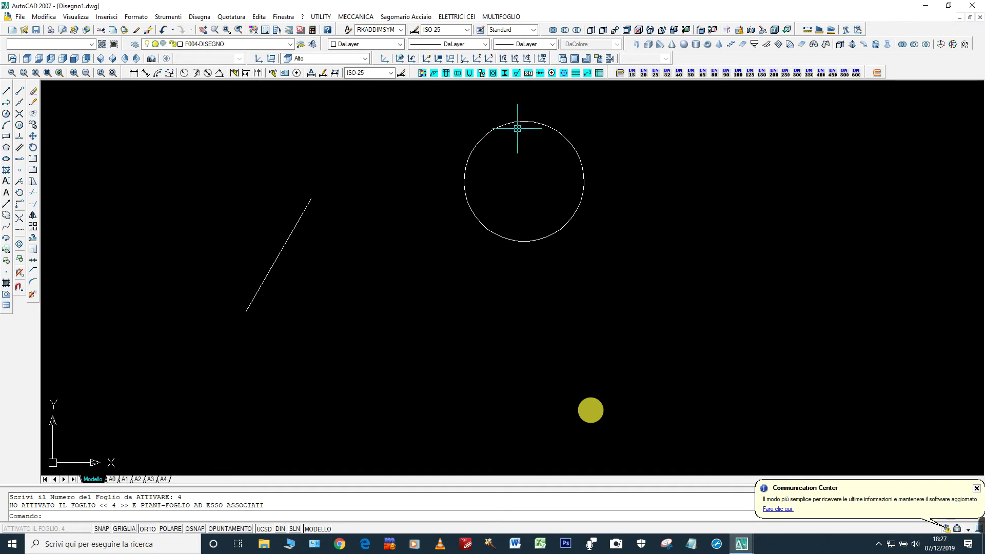
# Step: Move sheet 4's whole drawing layer back to sheet 1 via SPOSTA FOGLIO > DISEGNO
pyautogui.click(496, 17)
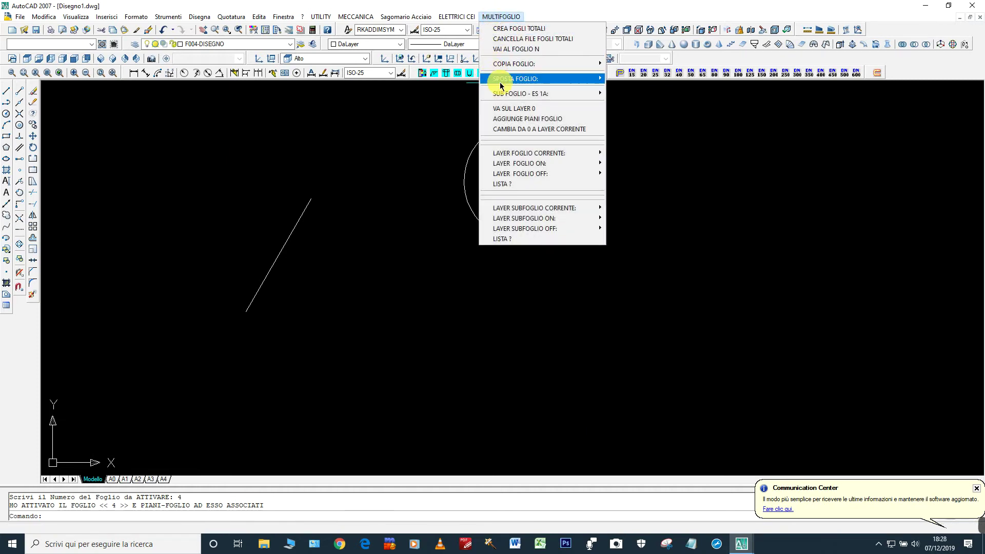
pyautogui.moveTo(516, 78)
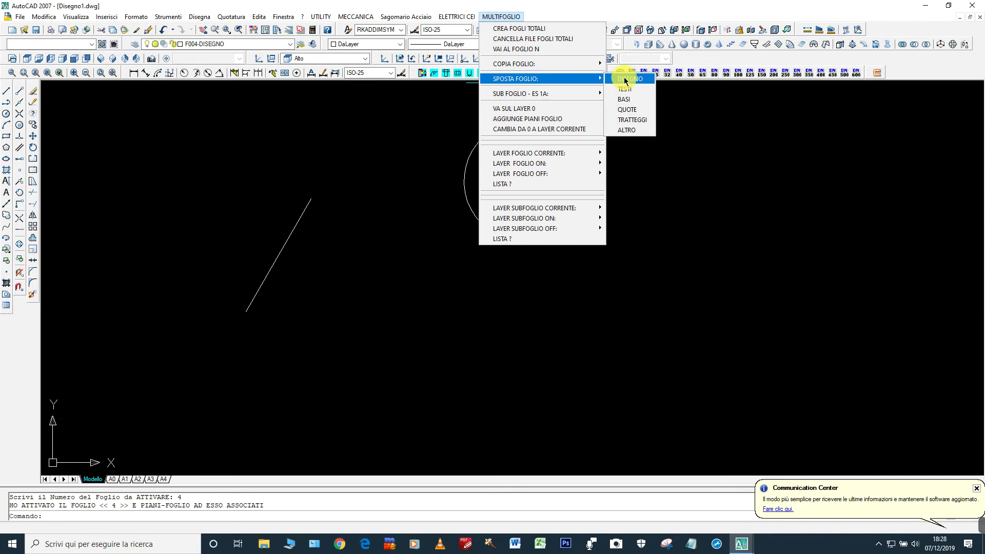
pyautogui.click(626, 79)
pyautogui.write('4')
pyautogui.press('Return')
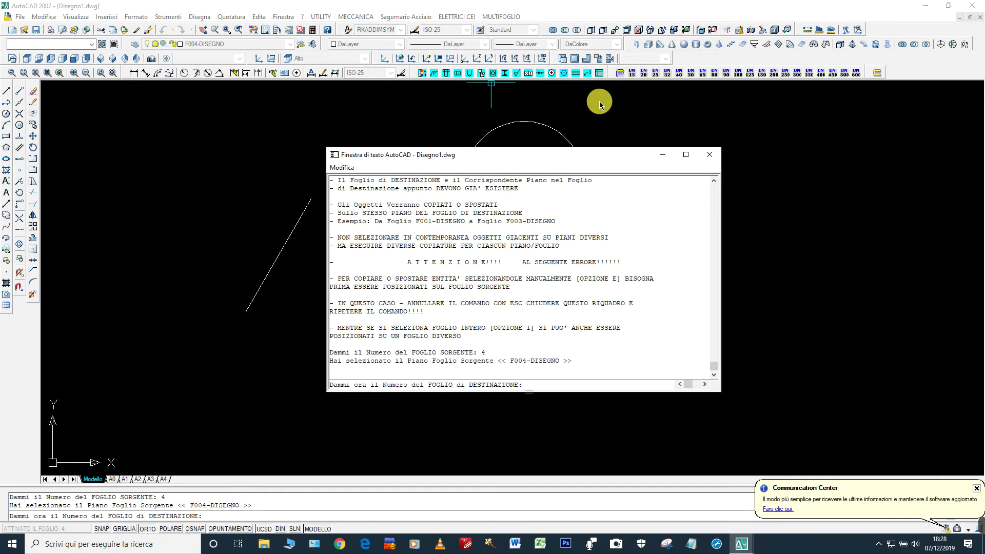
pyautogui.write('1')
pyautogui.press('Return')
pyautogui.write('s')
pyautogui.press('Return')
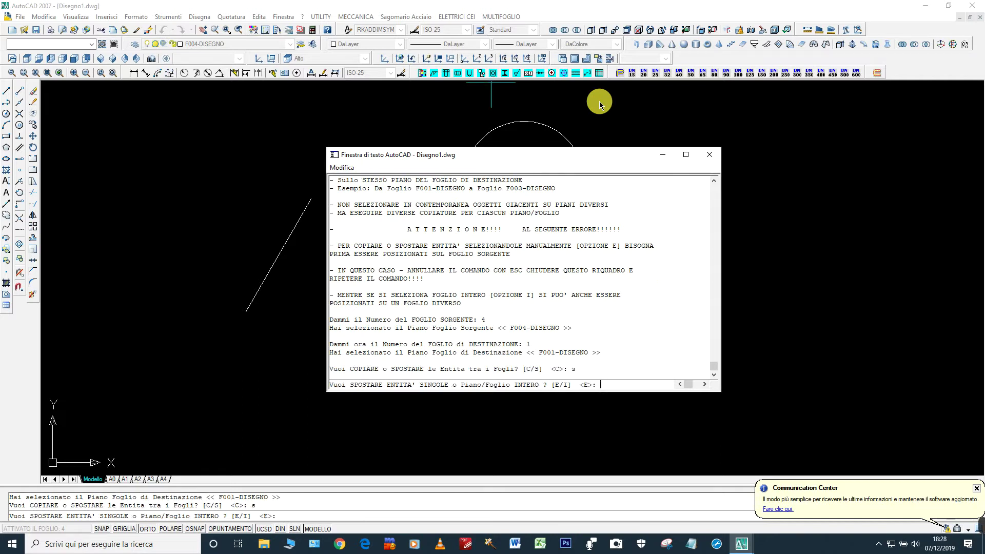
pyautogui.write('i')
pyautogui.press('Return')
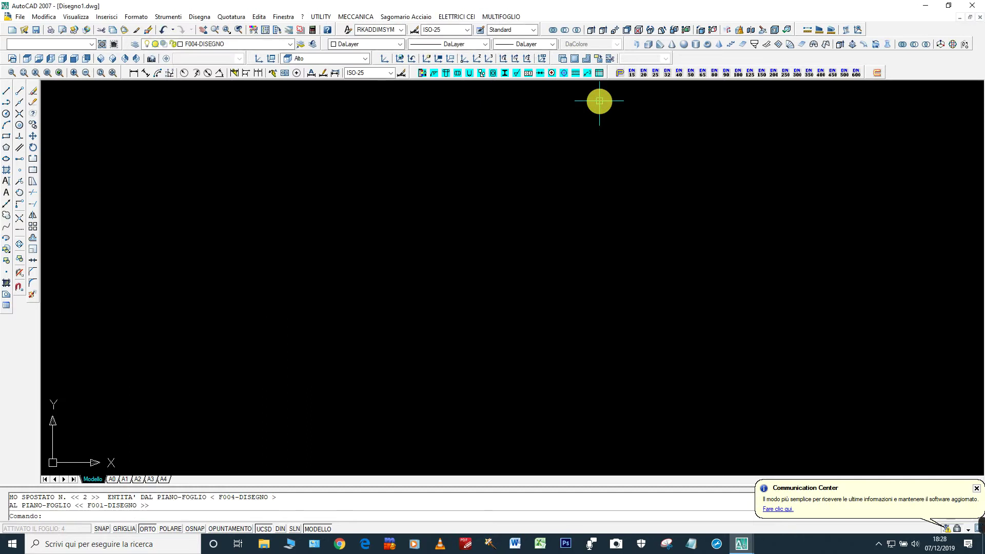
# Step: Switch back to sheet 1 with ATTF
pyautogui.write('attf')
pyautogui.press('Return')
pyautogui.write('1')
pyautogui.press('Return')
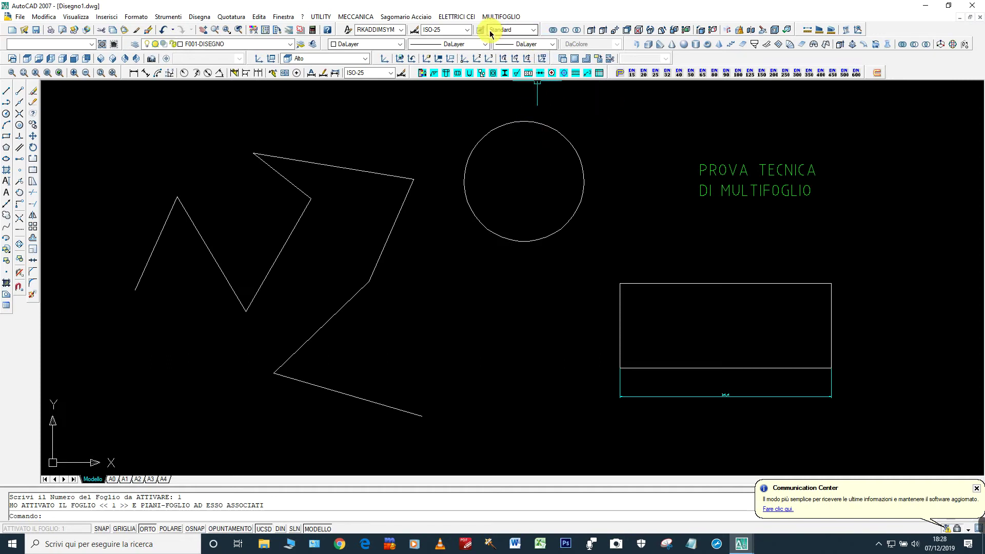
# Step: Via SPOSTA FOGLIO > DISEGNO, send the diagonal segment and circle from sheet 1 to sheet 4
pyautogui.click(498, 16)
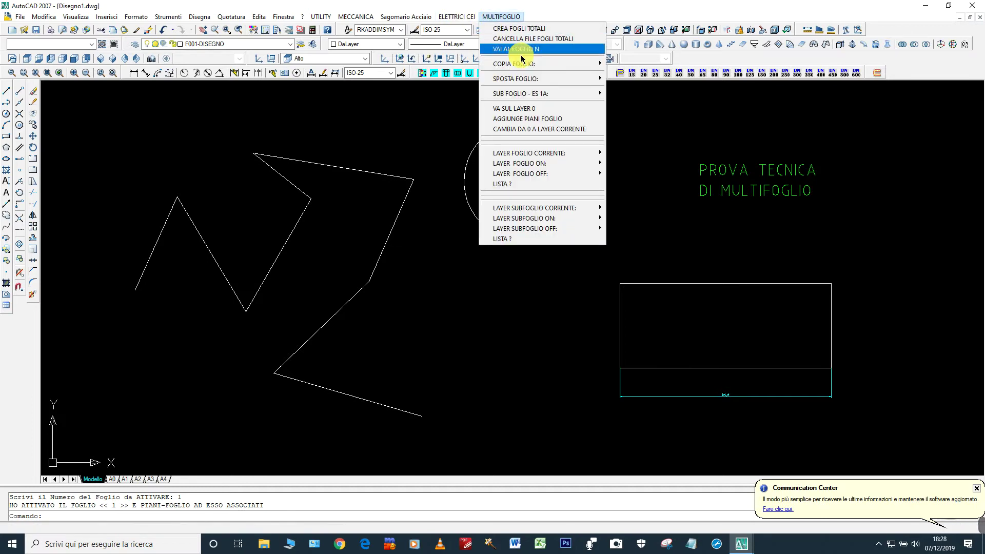
pyautogui.moveTo(514, 79)
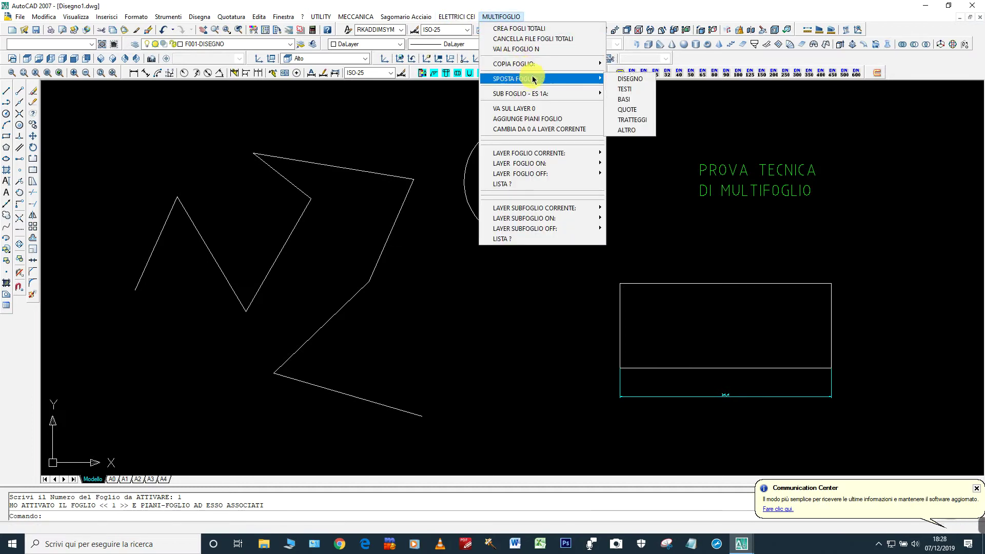
pyautogui.click(624, 81)
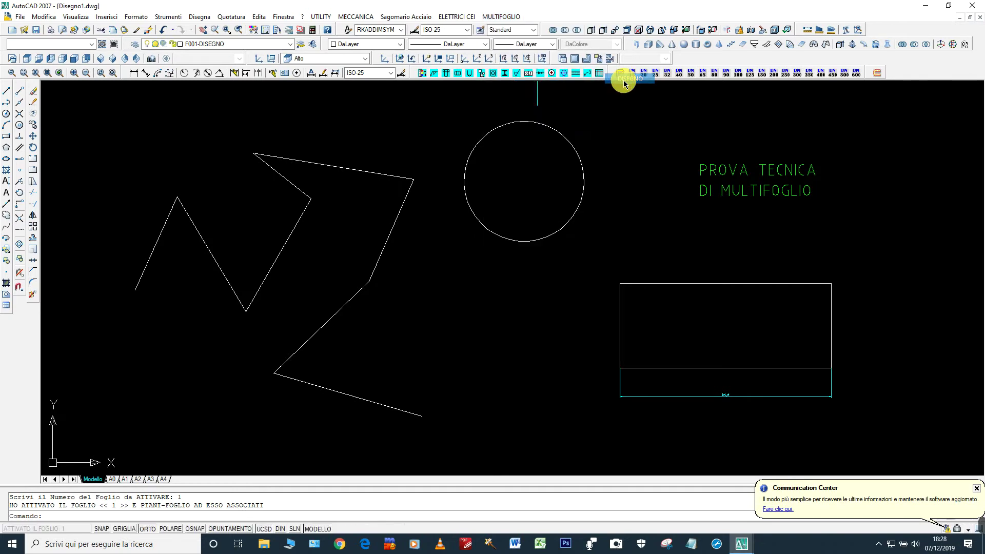
pyautogui.write('1')
pyautogui.press('Return')
pyautogui.write('4')
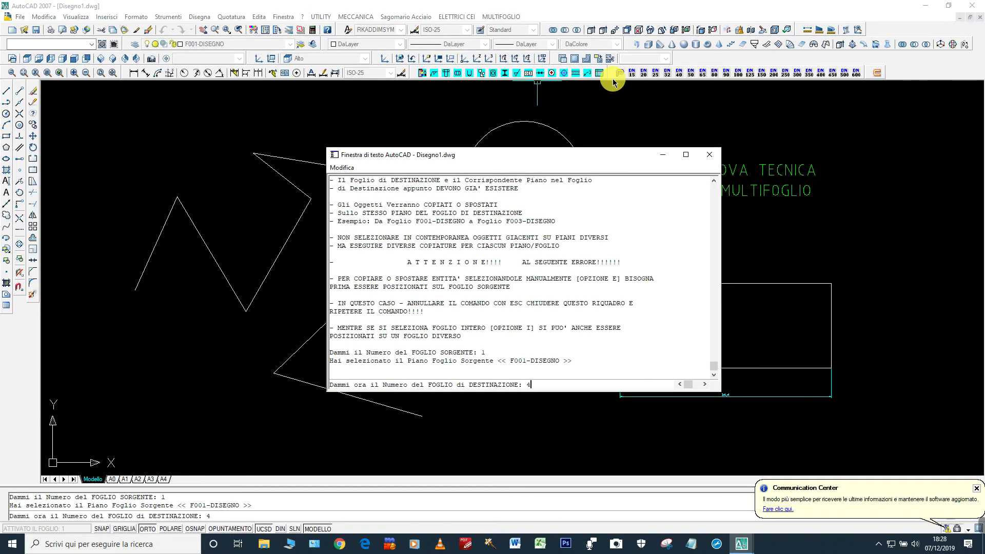
pyautogui.press('Return')
pyautogui.press('Return')
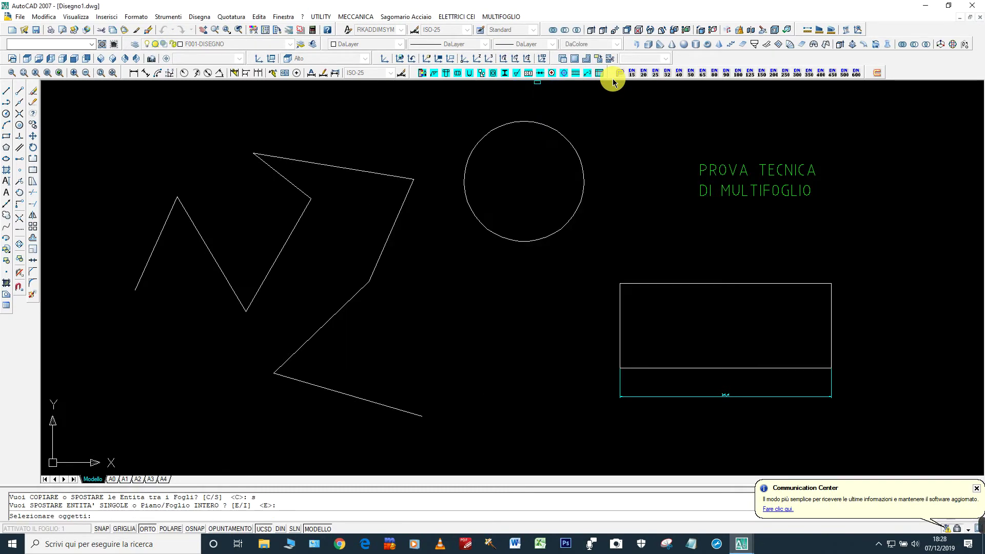
pyautogui.click(307, 209)
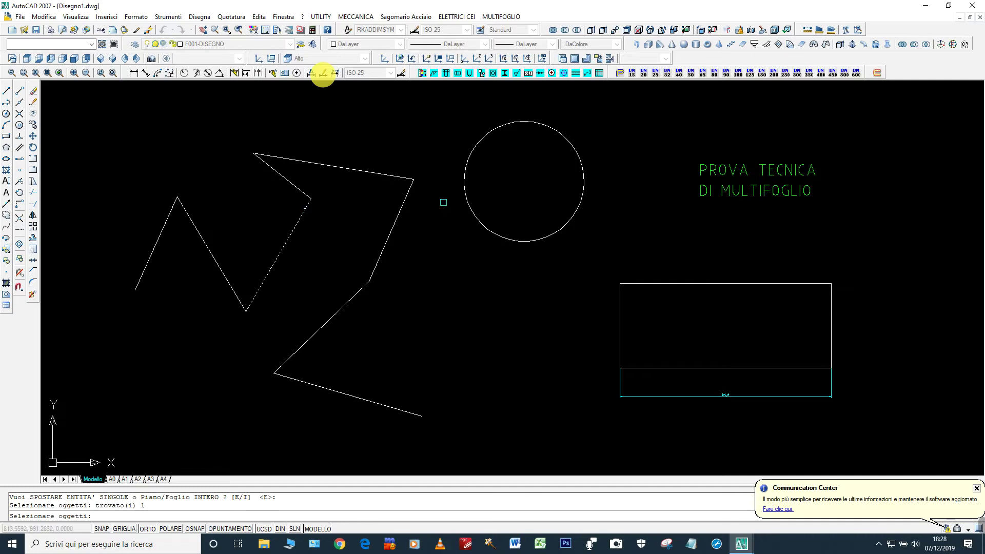
pyautogui.click(466, 195)
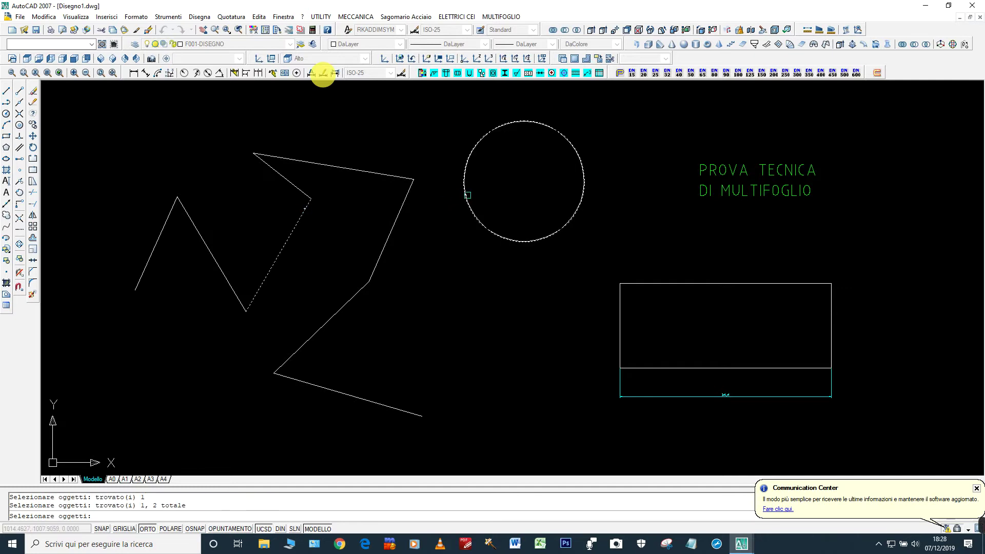
pyautogui.press('Return')
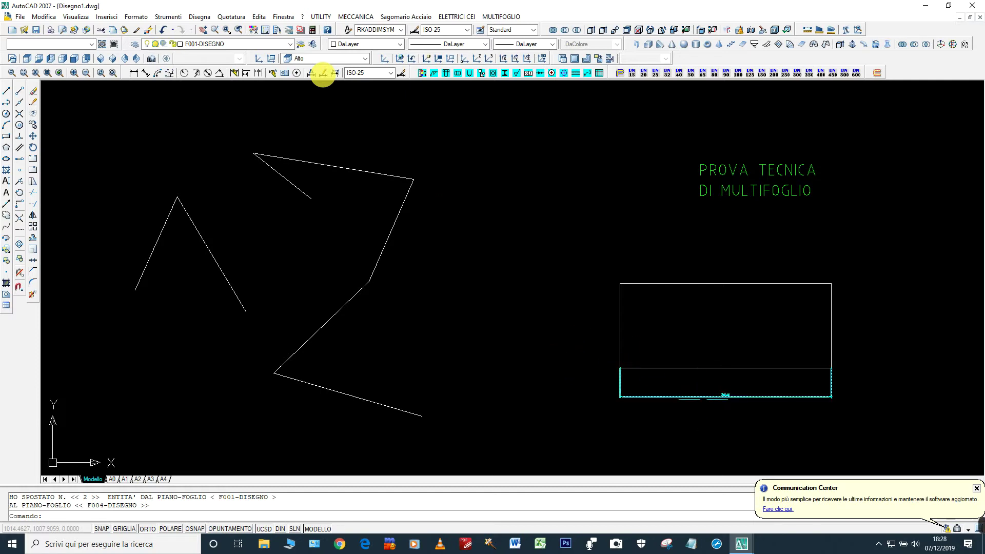
pyautogui.click(502, 16)
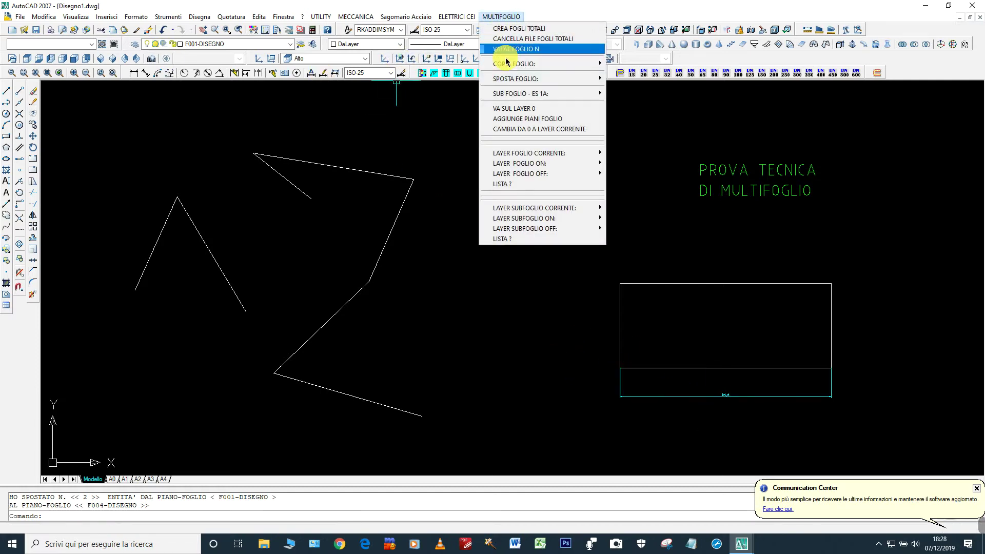
pyautogui.moveTo(516, 78)
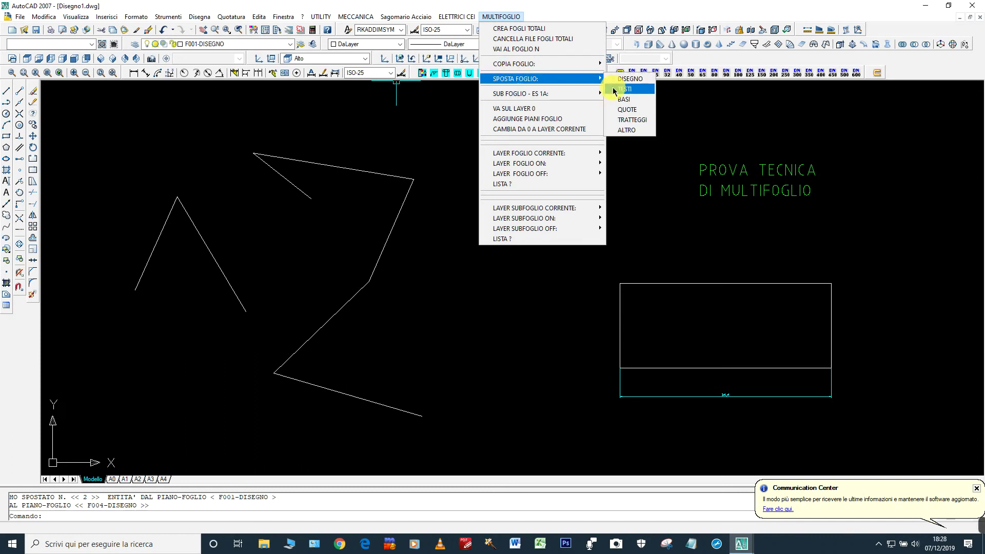
# Step: Move the 263.61 dimension from F001-QUOTE to F004-QUOTE via SPOSTA FOGLIO > QUOTE
pyautogui.click(632, 109)
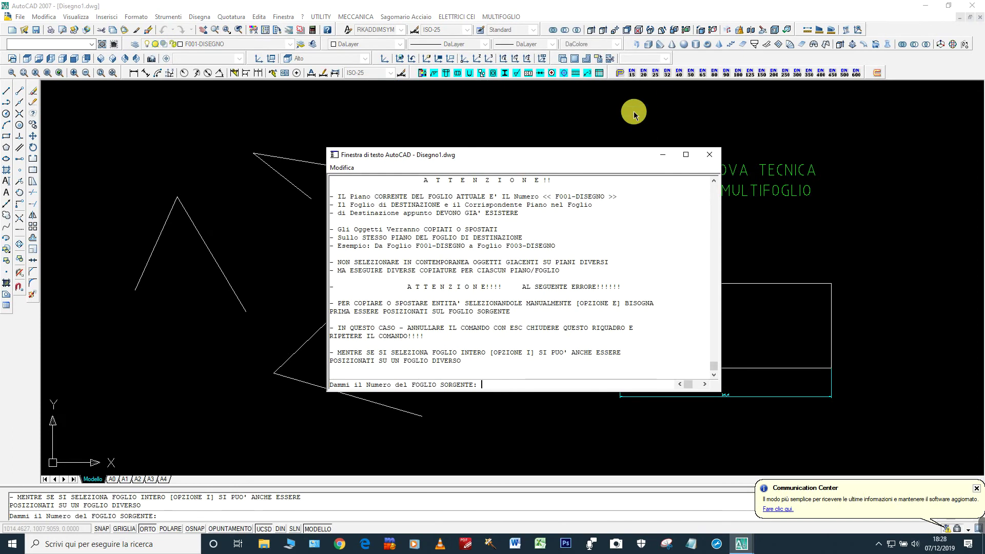
pyautogui.write('1')
pyautogui.press('Return')
pyautogui.write('4')
pyautogui.press('Return')
pyautogui.write('s')
pyautogui.press('Return')
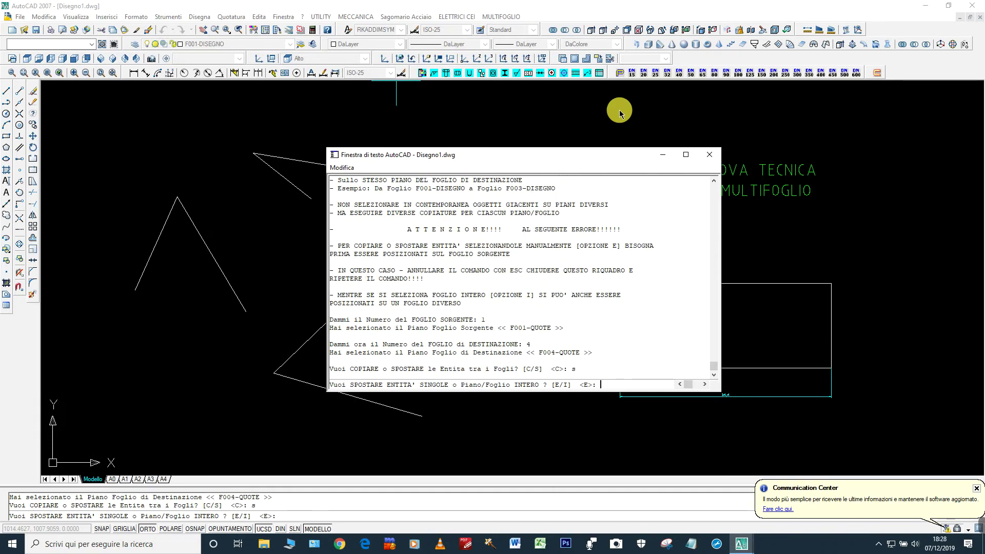
pyautogui.press('Return')
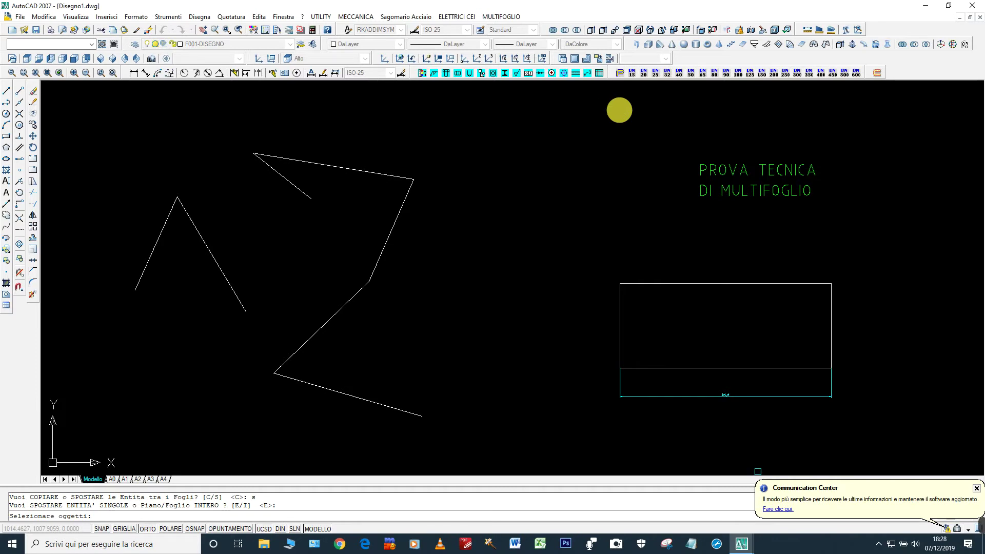
pyautogui.click(686, 403)
pyautogui.press('Return')
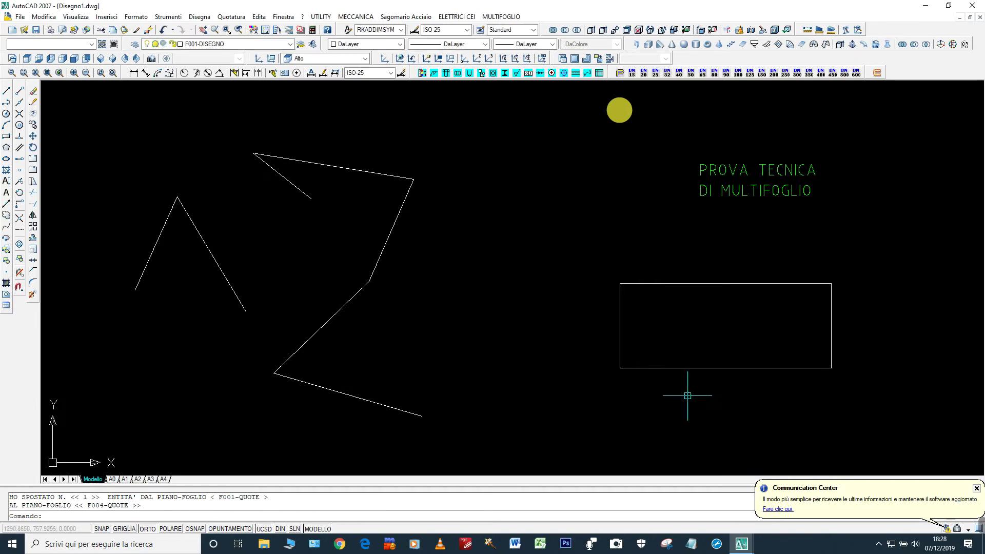
pyautogui.write('FOGLI')
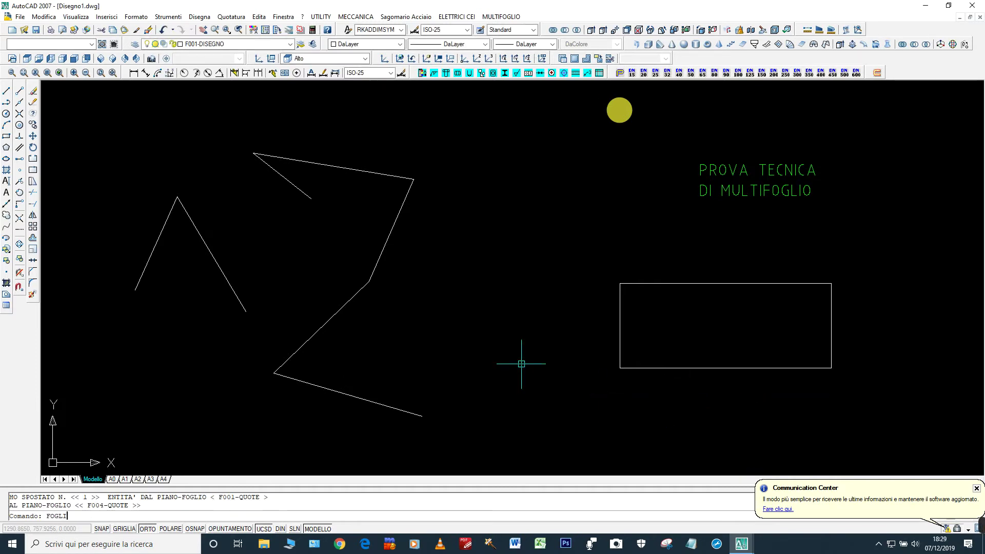
pyautogui.write('O')
pyautogui.press('Return')
# Step: Activate sheet 4 with its moved circle, line and dimension, then open MULTIFOGLIO
pyautogui.write('4')
pyautogui.press('Return')
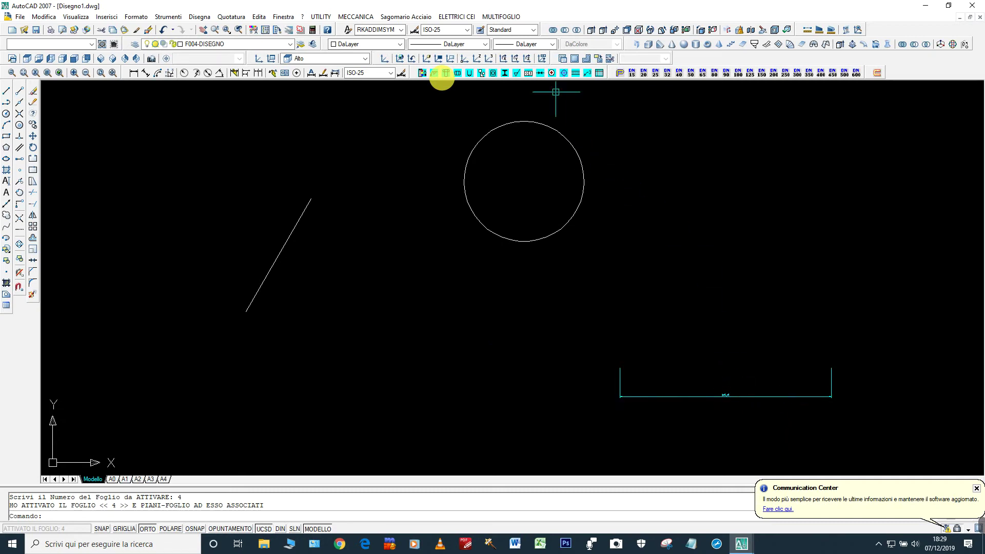
pyautogui.click(489, 15)
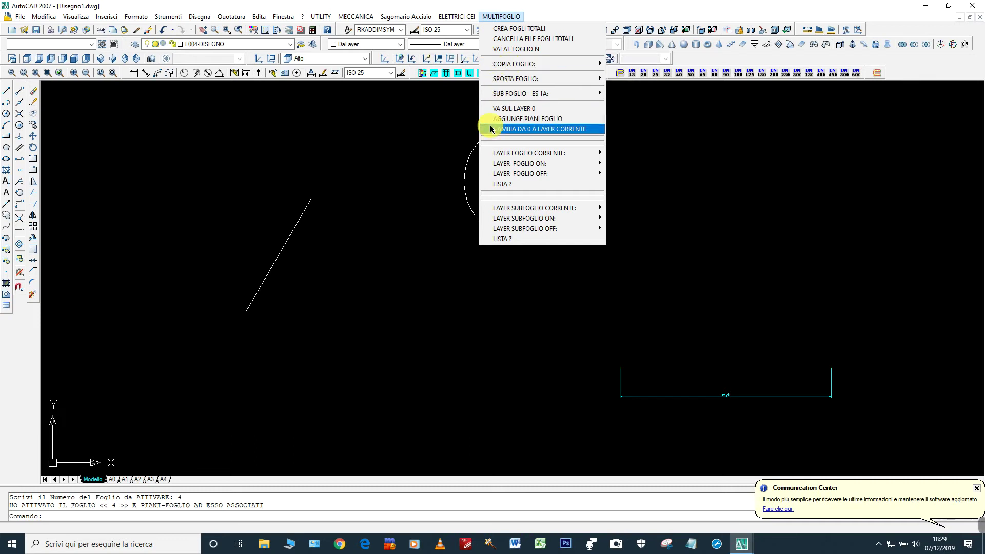
pyautogui.click(434, 253)
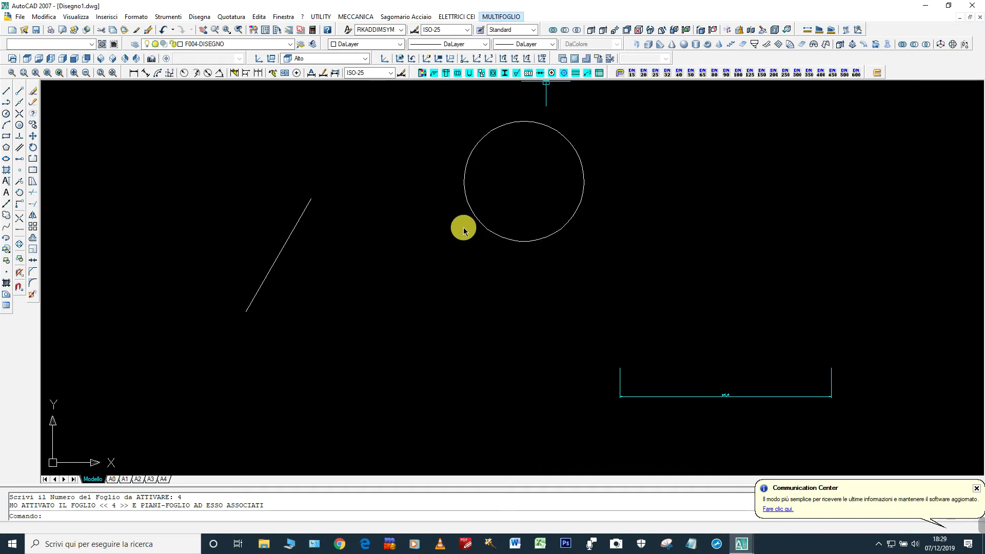
pyautogui.click(284, 44)
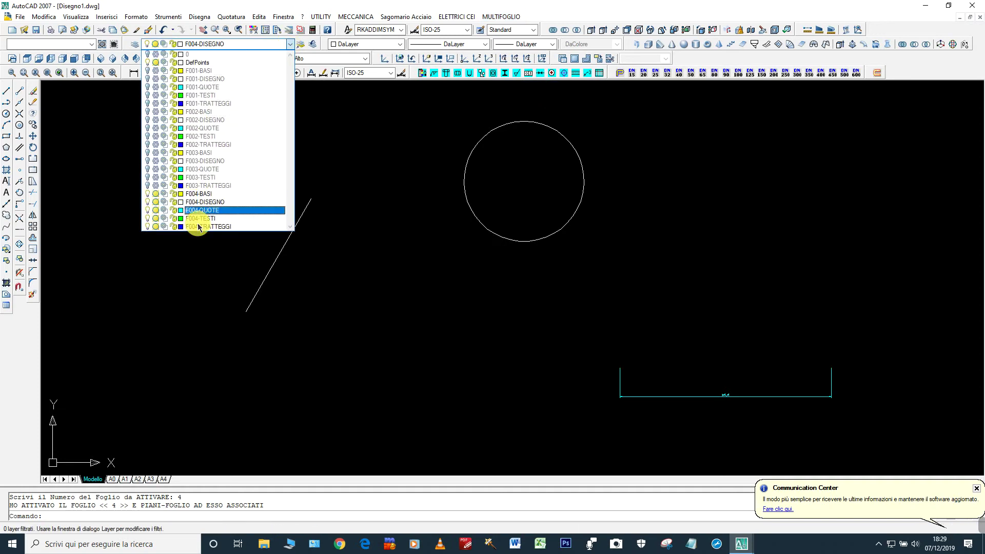
pyautogui.click(355, 266)
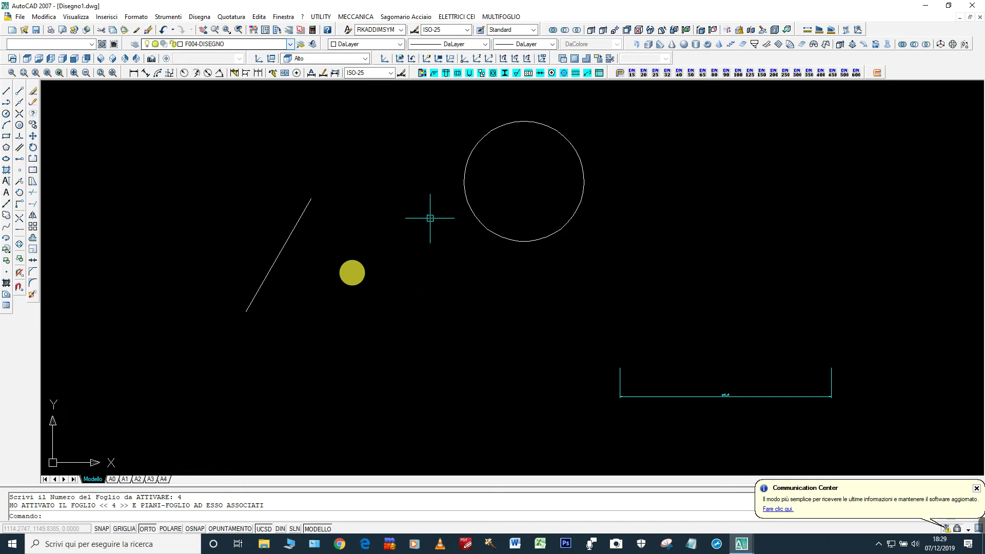
pyautogui.click(496, 17)
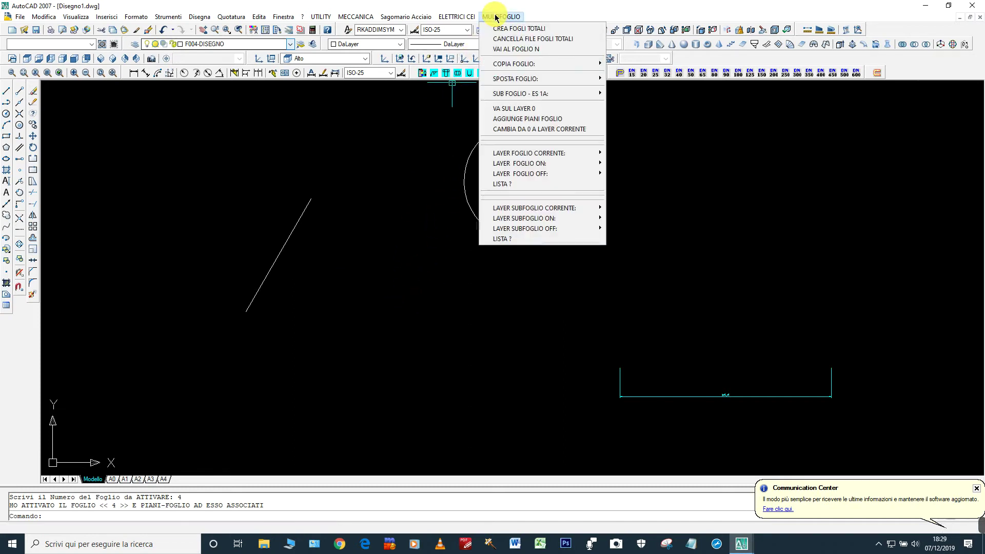
# Step: Add sheet layer F004-PROFILATI with colour 7 and CONTINUOUS linetype, then check the layer list
pyautogui.click(510, 122)
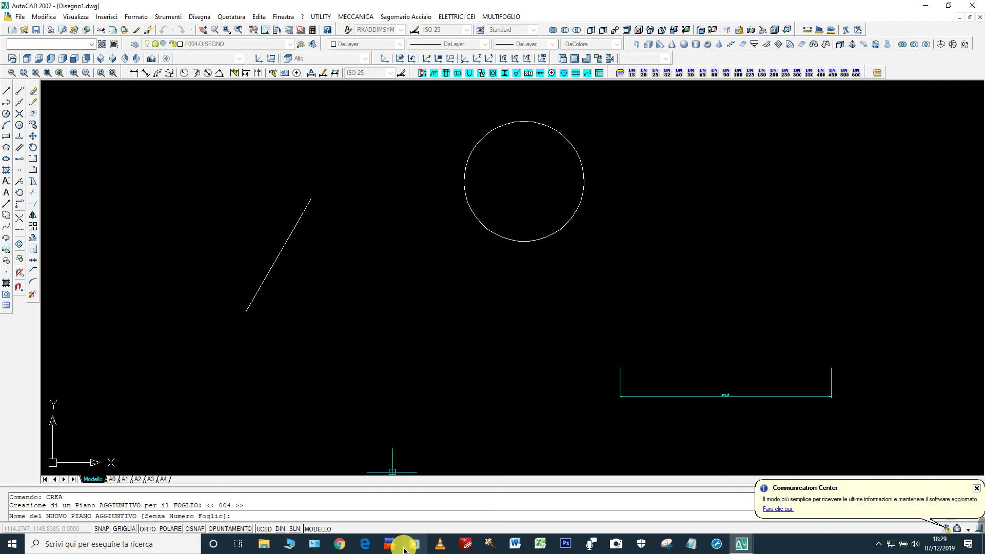
pyautogui.click(97, 542)
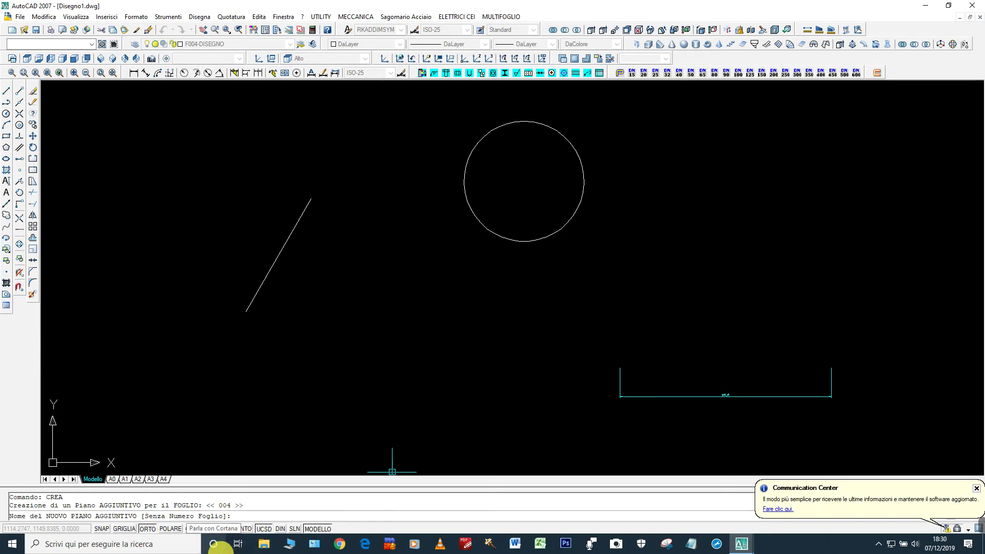
pyautogui.write('PROFILATI')
pyautogui.press('Return')
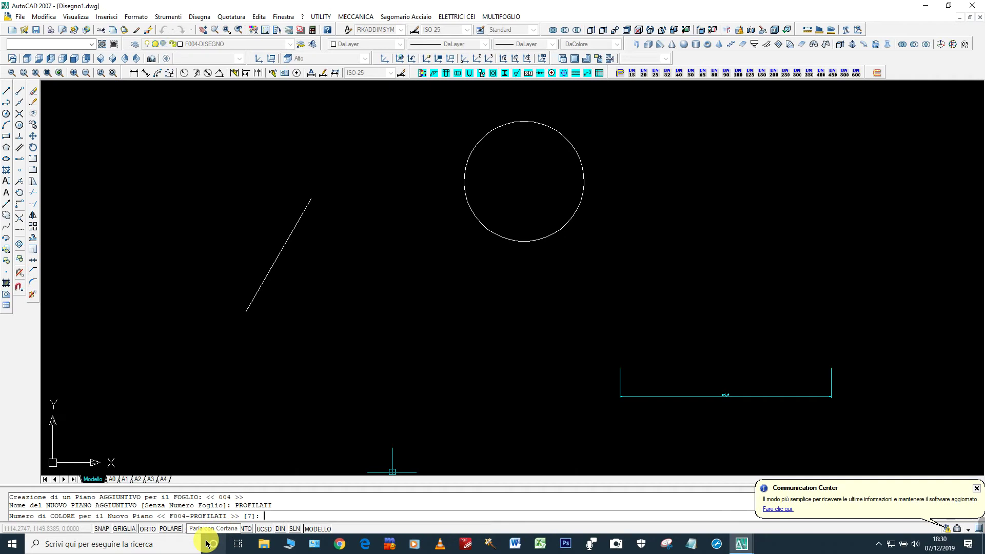
pyautogui.press('Return')
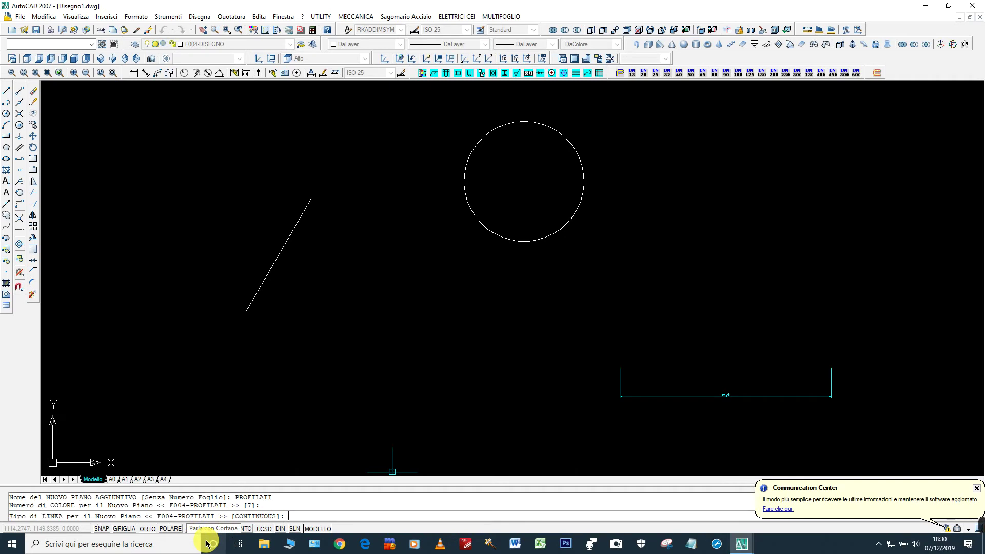
pyautogui.press('Return')
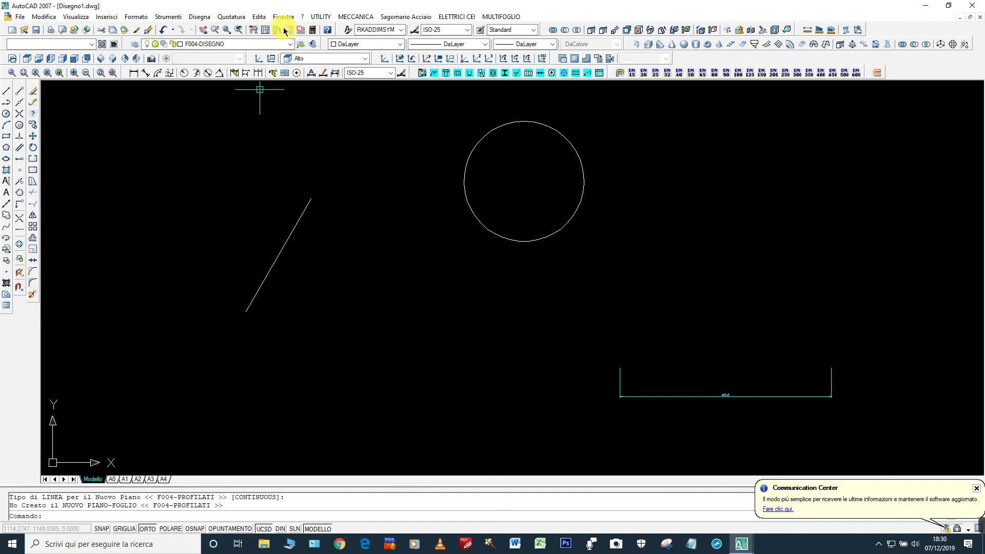
pyautogui.click(288, 44)
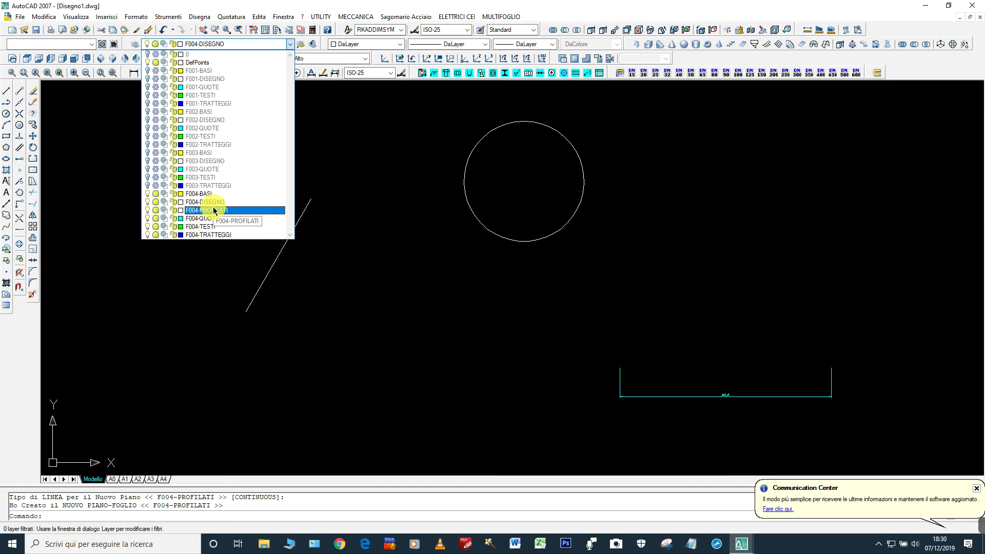
# Step: Open the MULTIFOGLIO menu showing the current-sheet-layer choices
pyautogui.click(490, 15)
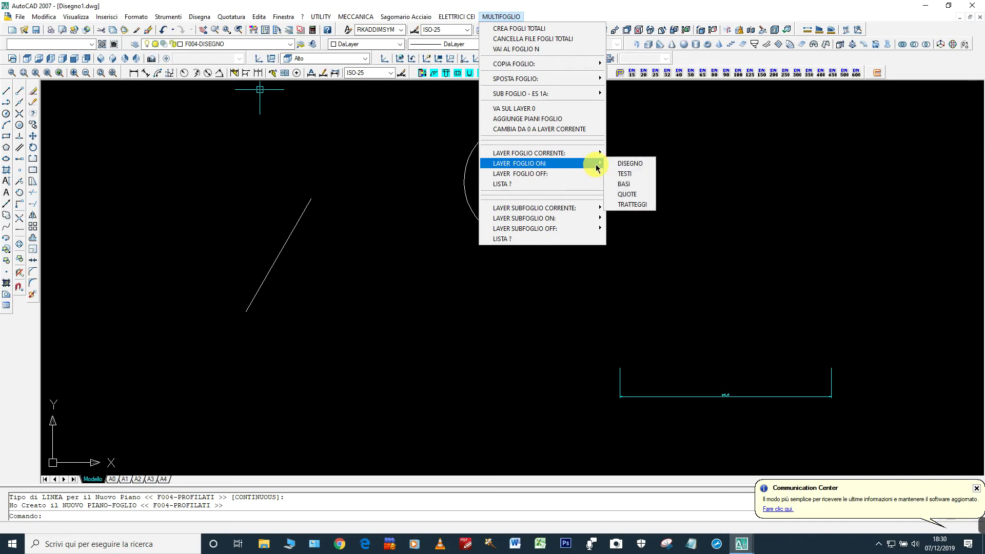
pyautogui.moveTo(530, 153)
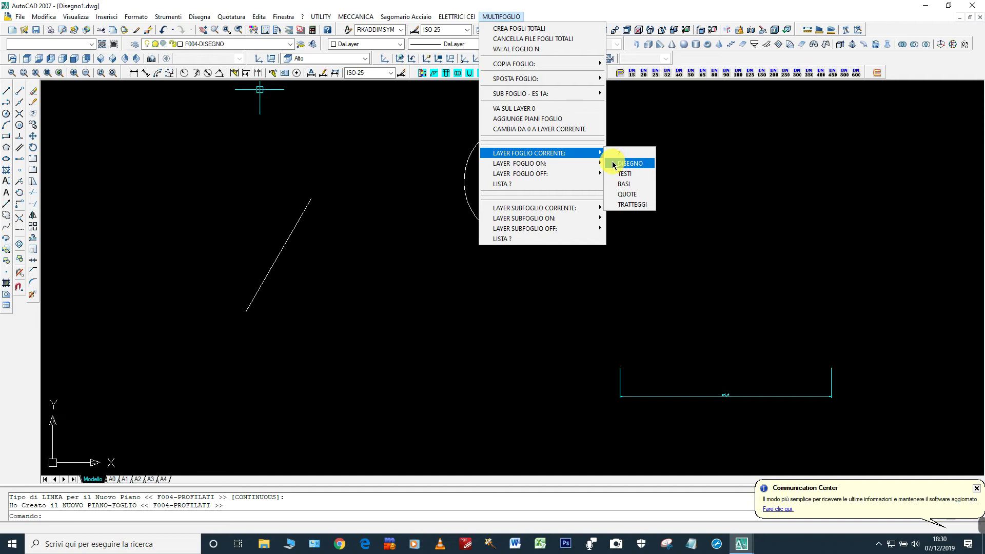
# Step: Dismiss the MULTIFOGLIO menu on the canvas, keeping F004-DISEGNO current
pyautogui.click(468, 247)
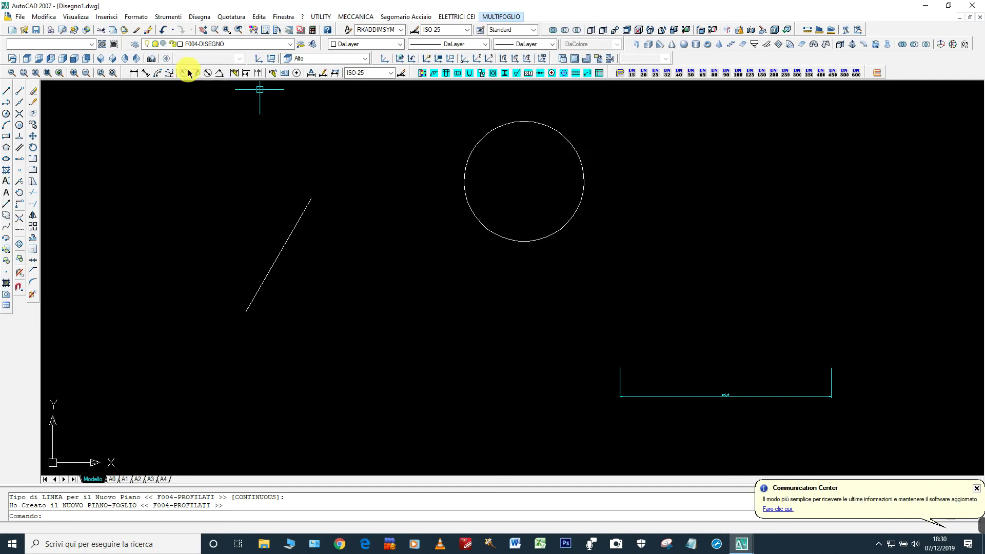
# Step: Set F004-PROFILATI current in the Layer Properties Manager after widening its name column
pyautogui.click(135, 45)
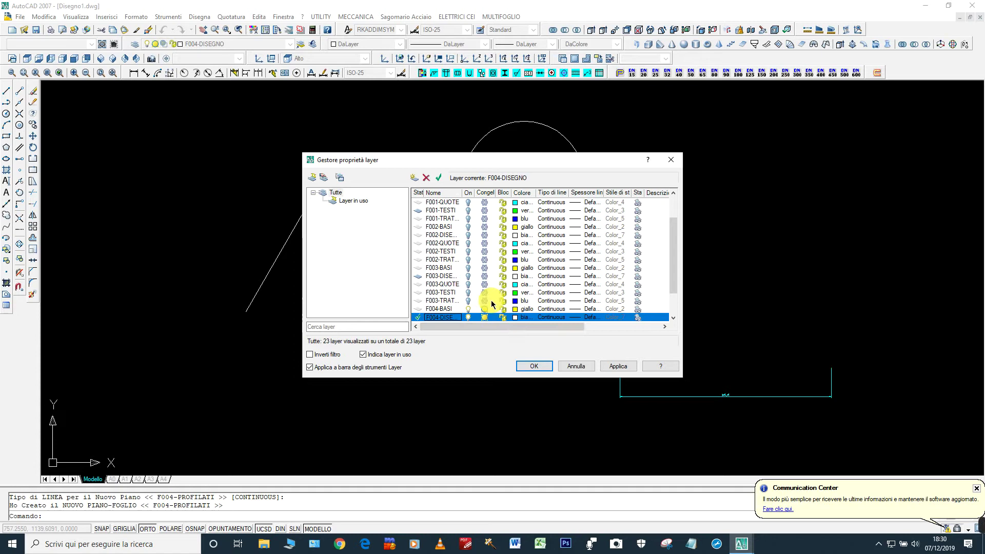
pyautogui.scroll(-2, 499, 270)
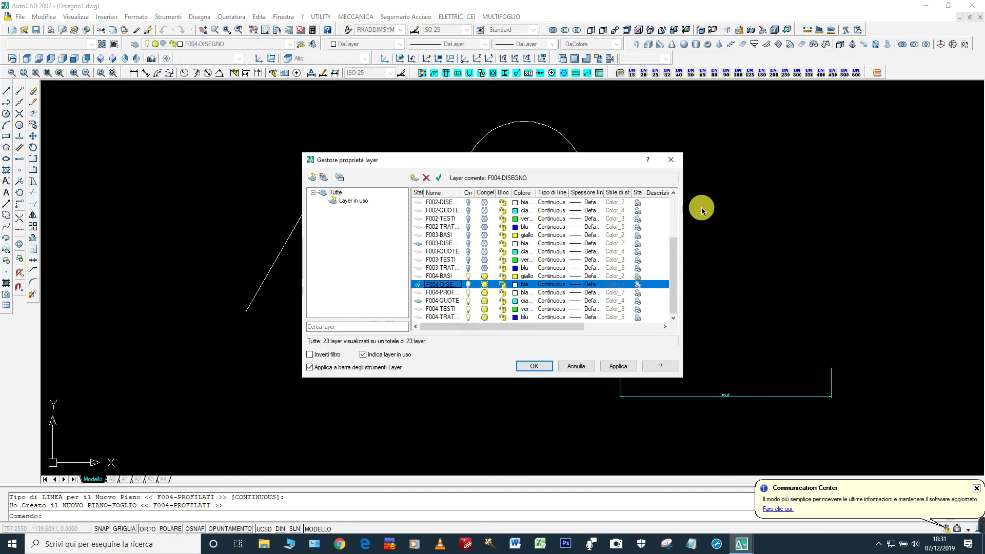
pyautogui.moveTo(684, 198); pyautogui.dragTo(806, 206)
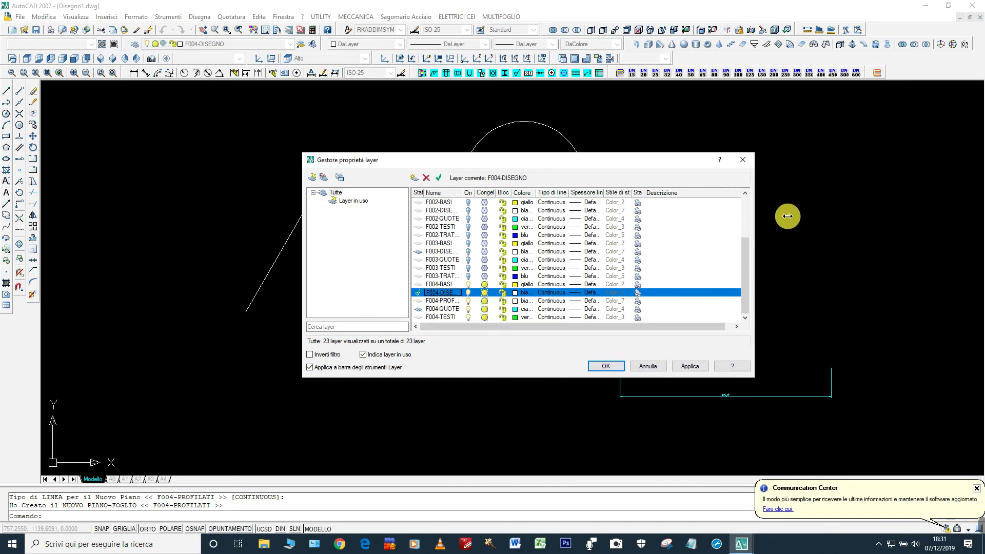
pyautogui.moveTo(462, 193); pyautogui.dragTo(535, 193)
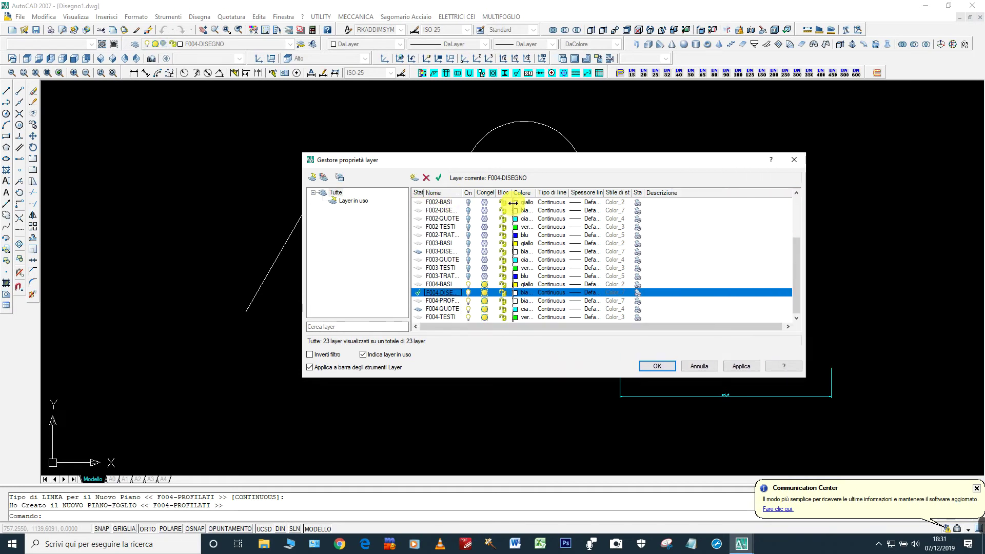
pyautogui.click(455, 301)
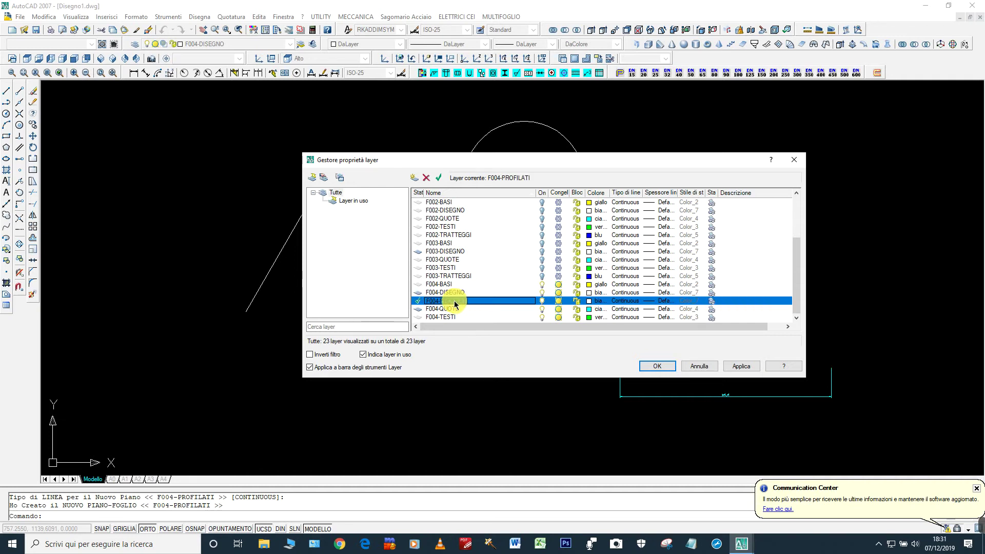
pyautogui.click(656, 366)
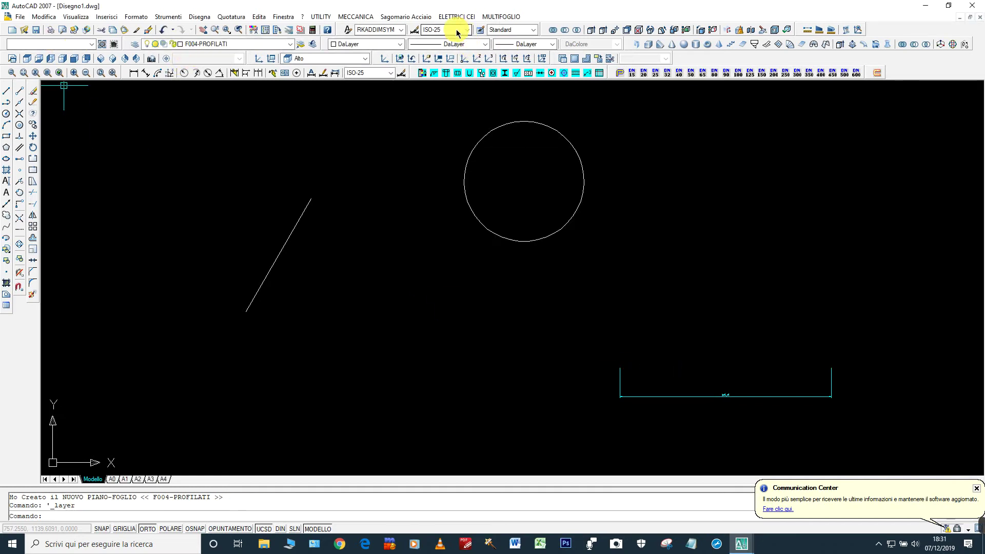
# Step: Insert an IPE 80 steel profile at default scale and zero rotation
pyautogui.click(406, 17)
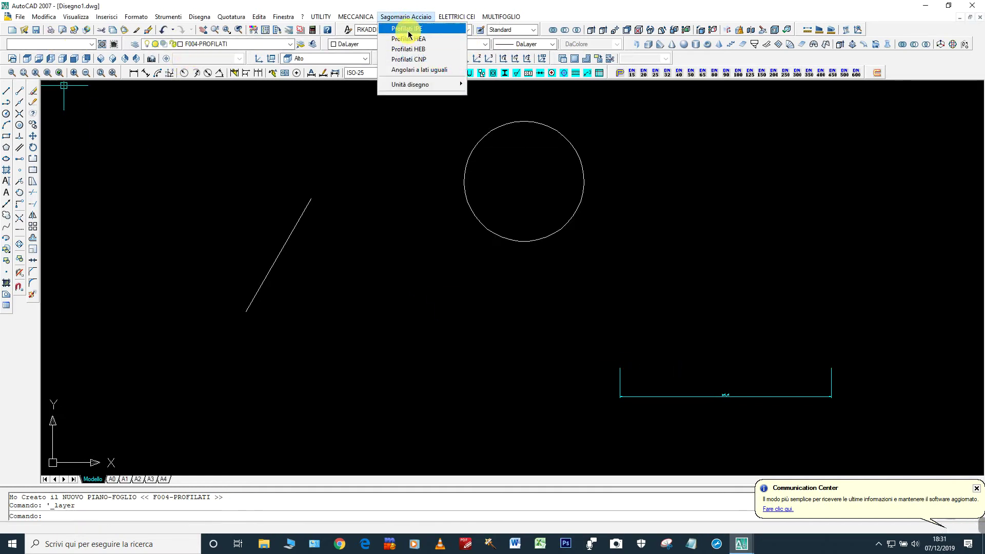
pyautogui.click(409, 30)
pyautogui.click(463, 205)
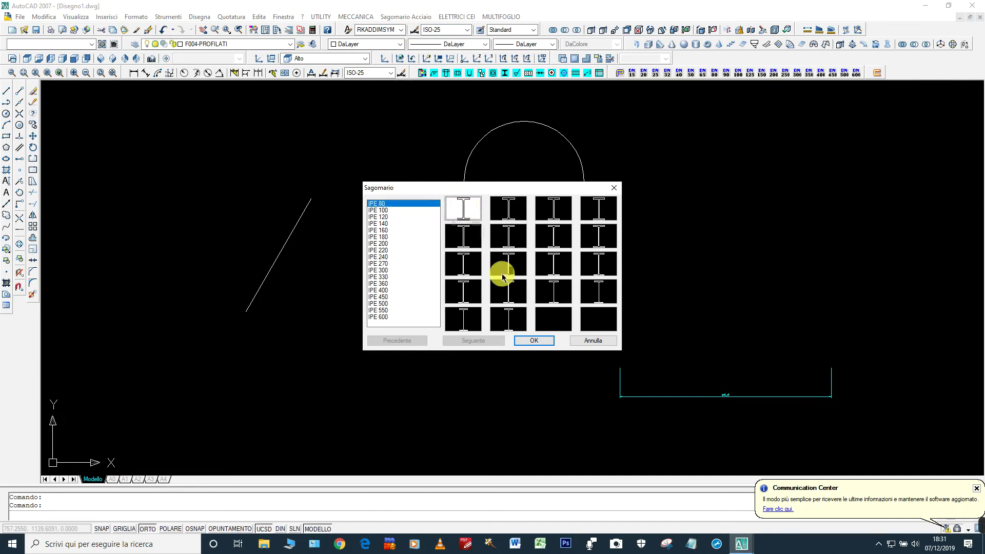
pyautogui.click(536, 341)
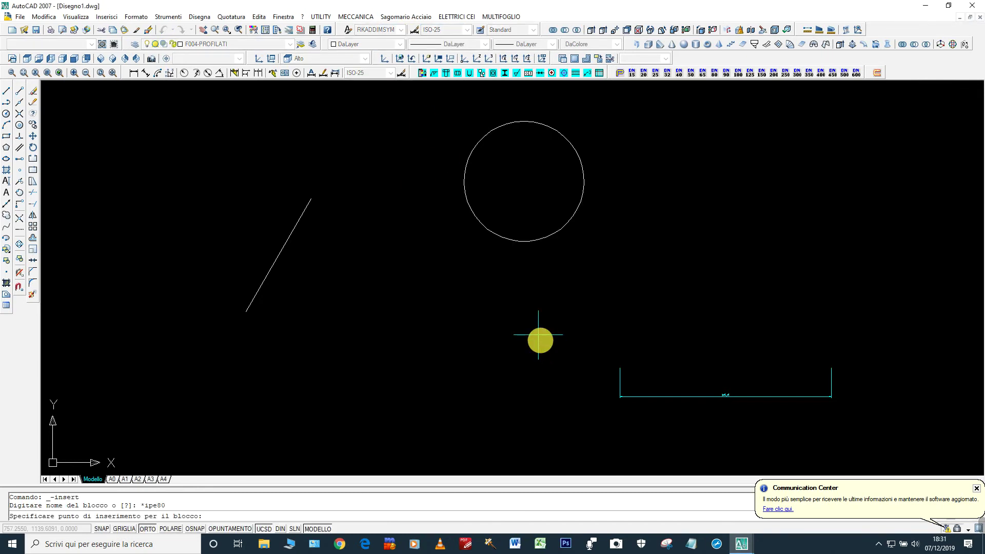
pyautogui.click(659, 256)
pyautogui.press('Return')
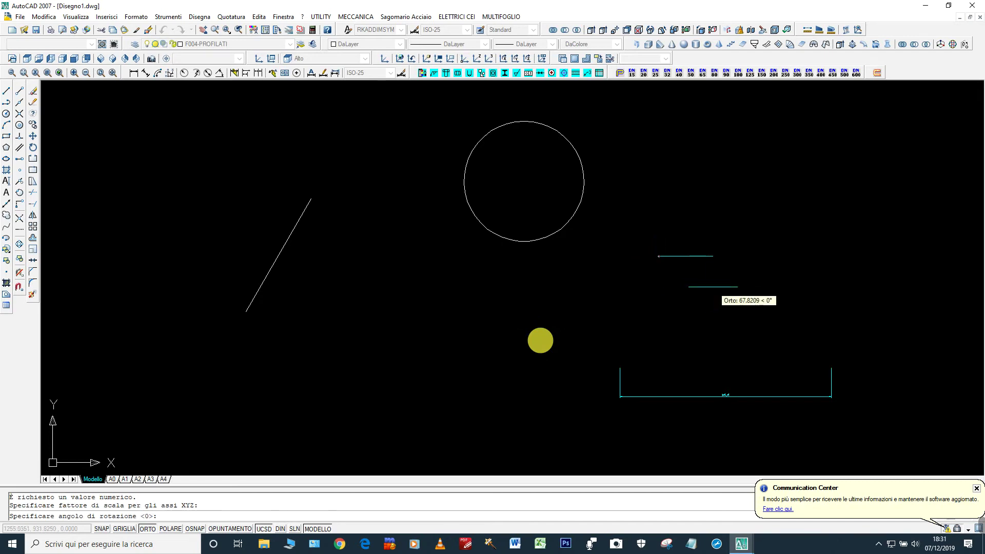
pyautogui.press('Return')
pyautogui.scroll(1, 649, 261)
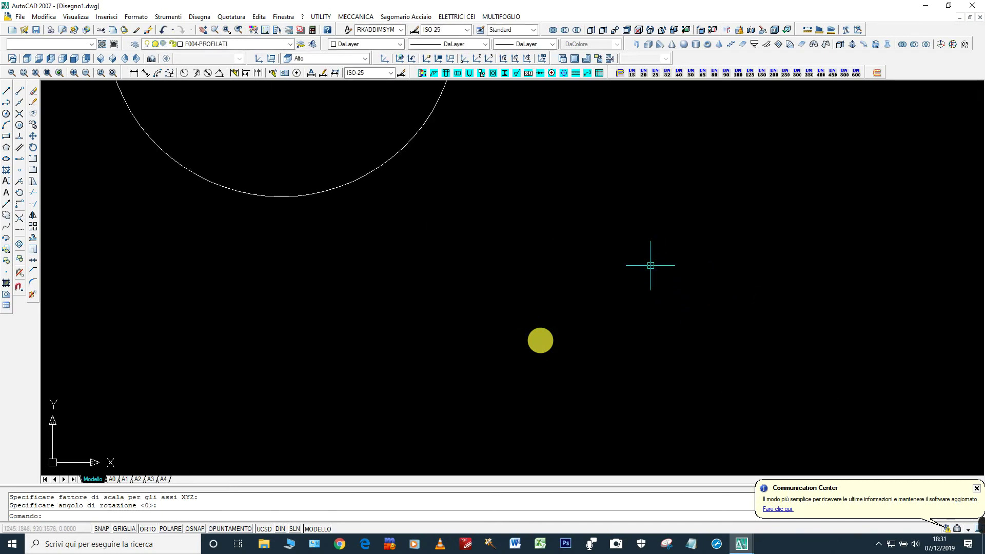
# Step: Insert an IPE 270 steel profile at scale 1 and zero rotation
pyautogui.click(406, 16)
pyautogui.click(408, 30)
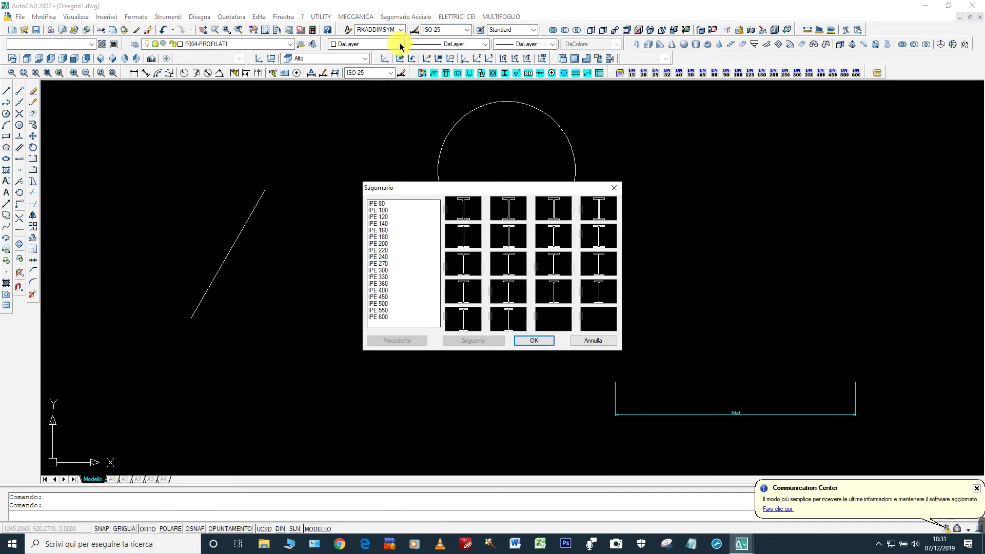
pyautogui.click(386, 264)
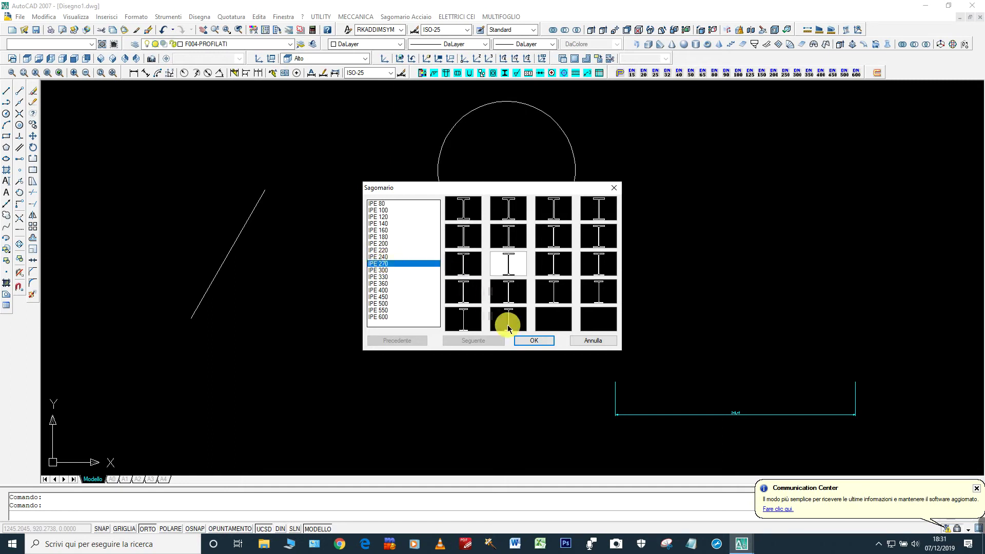
pyautogui.click(525, 338)
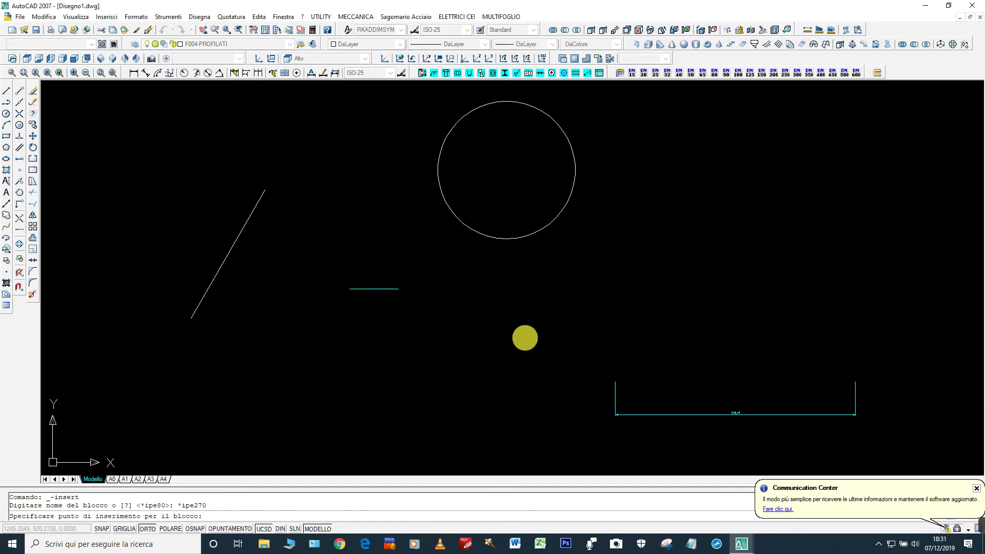
pyautogui.click(525, 338)
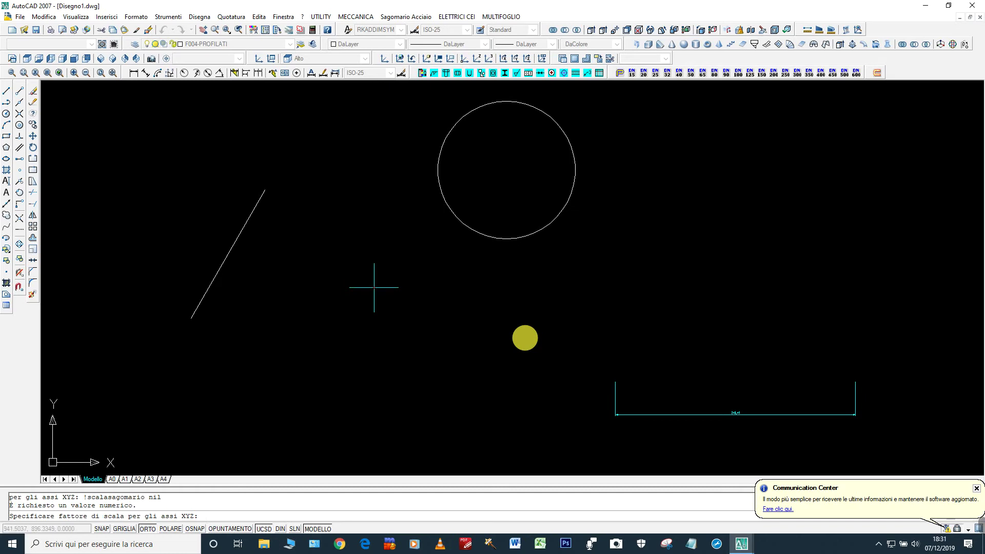
pyautogui.write('1')
pyautogui.press('Return')
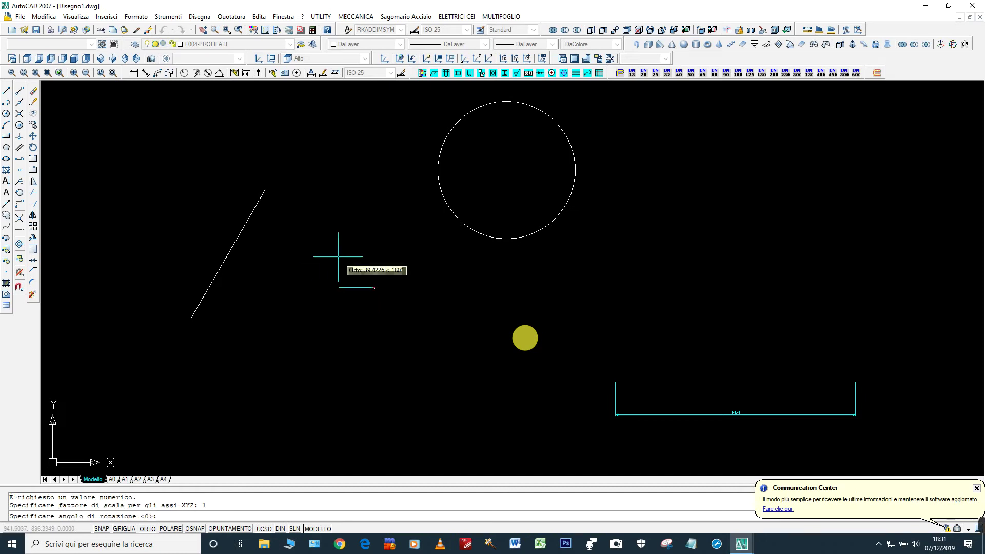
pyautogui.press('Return')
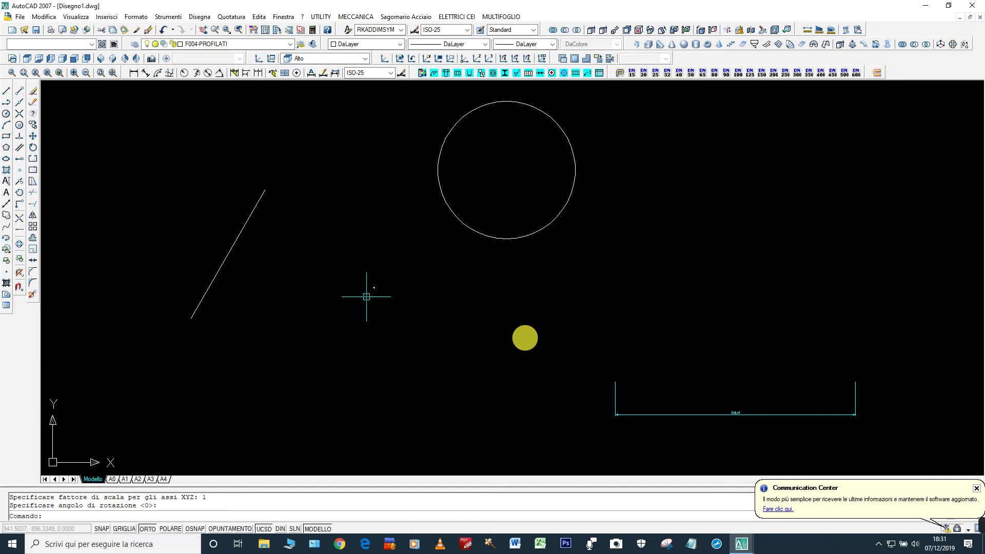
# Step: Zoom around the inserted profiles and bring up the MECCANICA library menu
pyautogui.scroll(-5, 366, 297)
pyautogui.scroll(5, 365, 292)
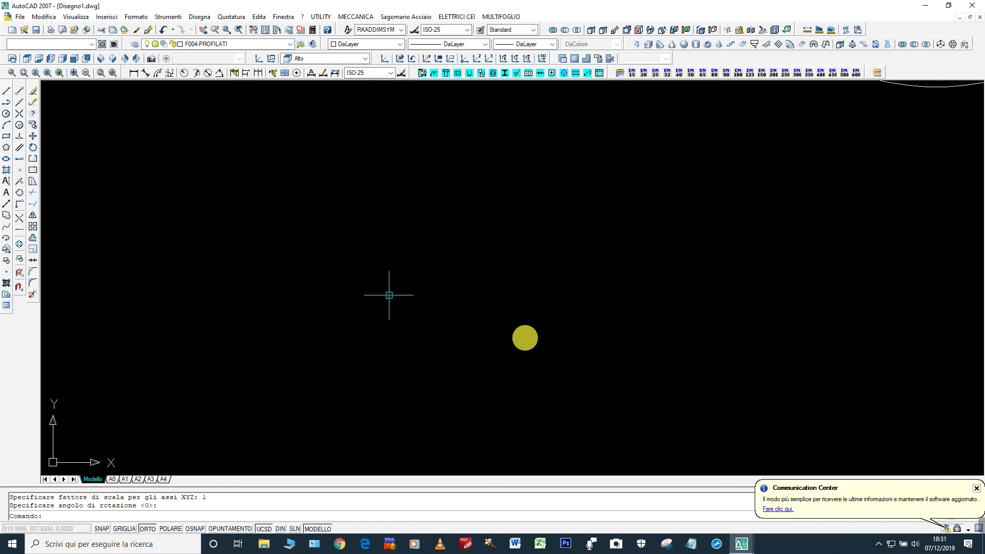
pyautogui.scroll(2, 389, 295)
pyautogui.scroll(2, 388, 293)
pyautogui.scroll(-4, 386, 296)
pyautogui.scroll(-2, 406, 303)
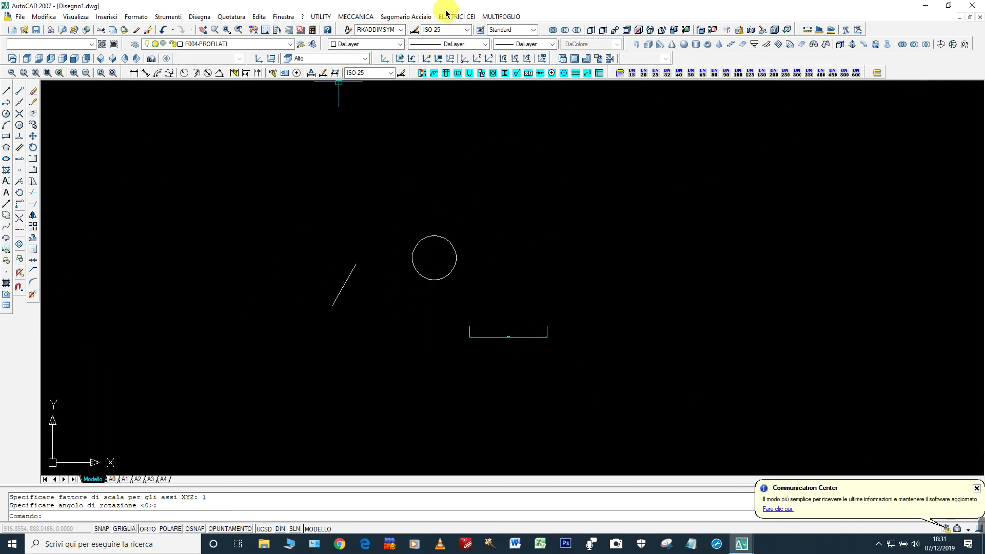
pyautogui.click(398, 16)
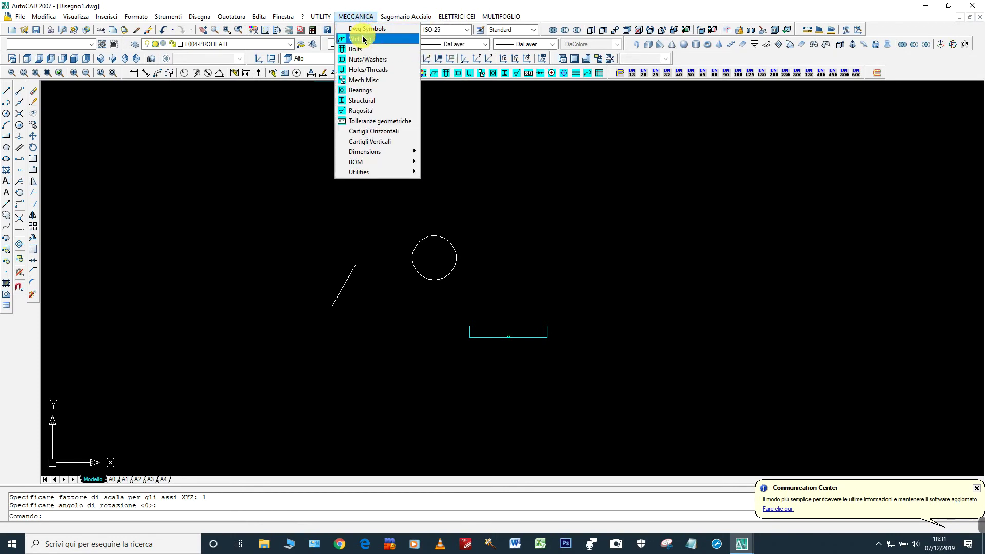
# Step: Choose a 700WB welded I-section from the MECCANICA Structural profile library
pyautogui.click(352, 81)
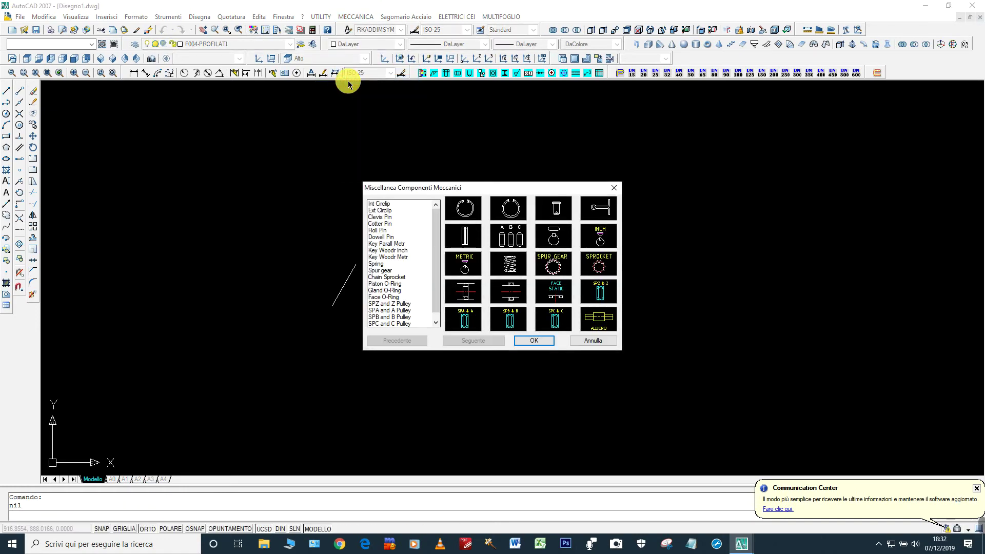
pyautogui.click(614, 188)
pyautogui.click(347, 18)
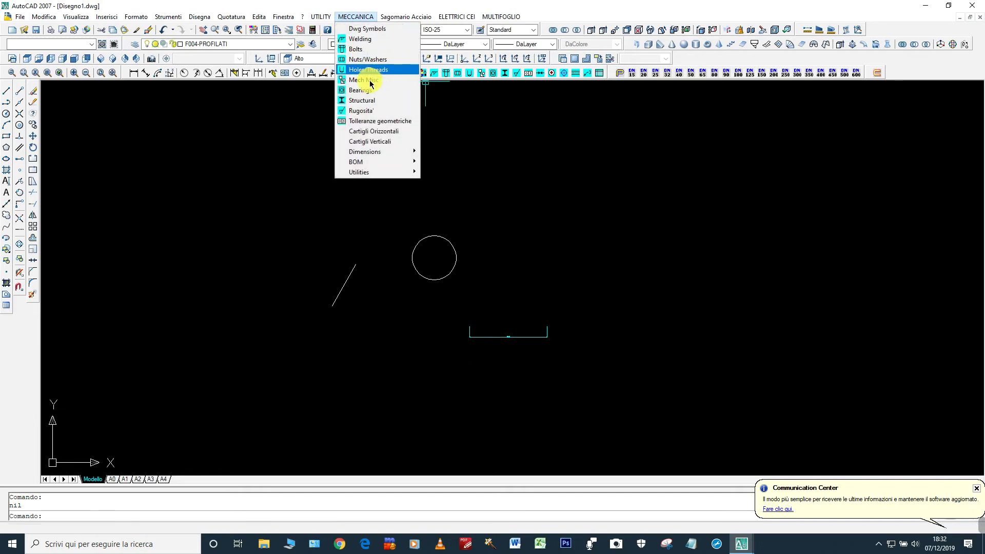
pyautogui.click(360, 101)
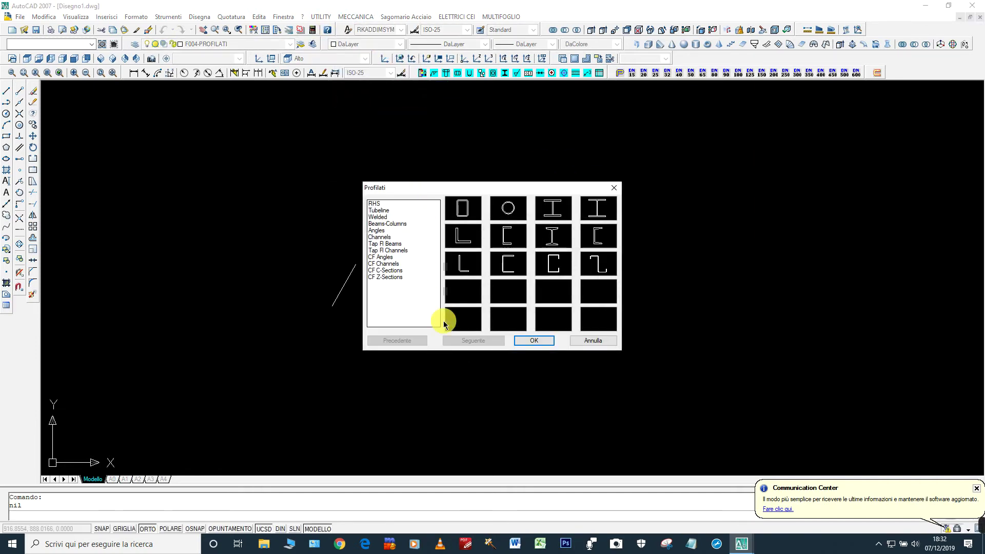
pyautogui.click(549, 208)
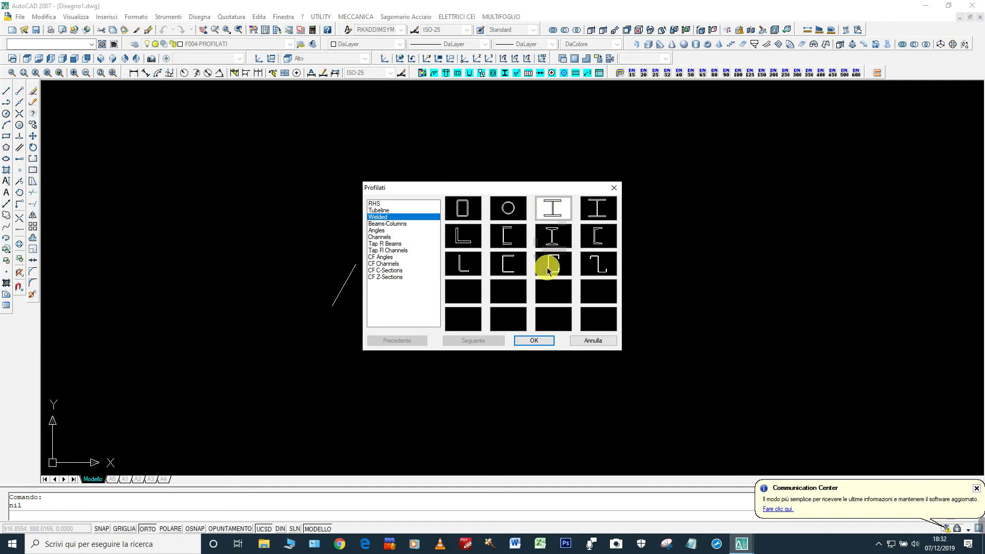
pyautogui.click(534, 340)
pyautogui.scroll(-2, 465, 246)
pyautogui.scroll(-3, 431, 249)
pyautogui.click(419, 246)
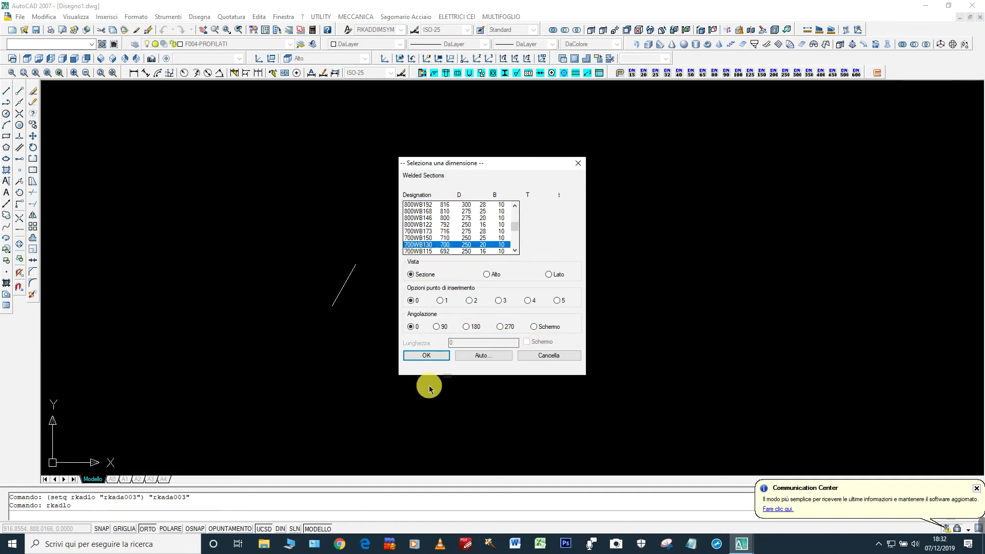
pyautogui.click(426, 355)
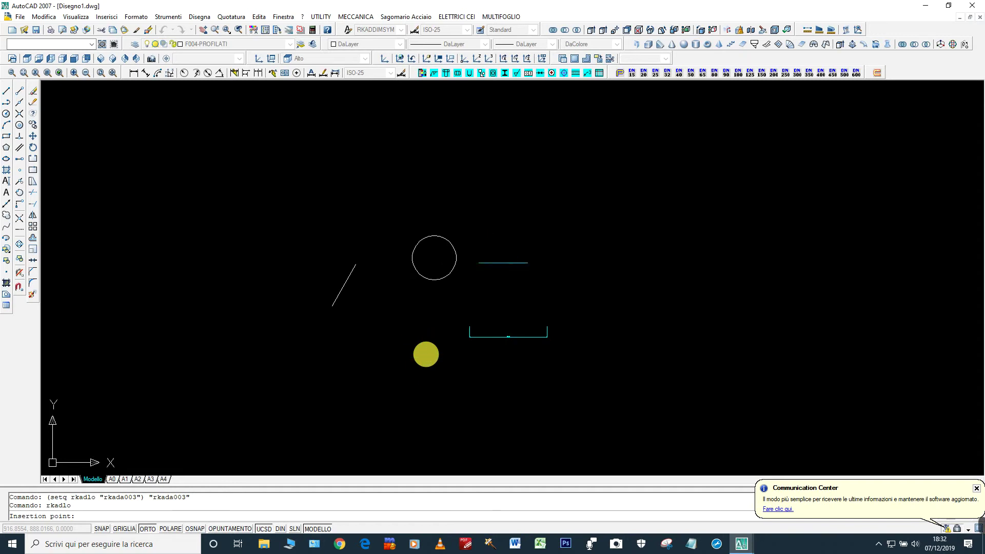
# Step: Place the 700WB I-section above and right of the circle, unmirrored
pyautogui.click(556, 223)
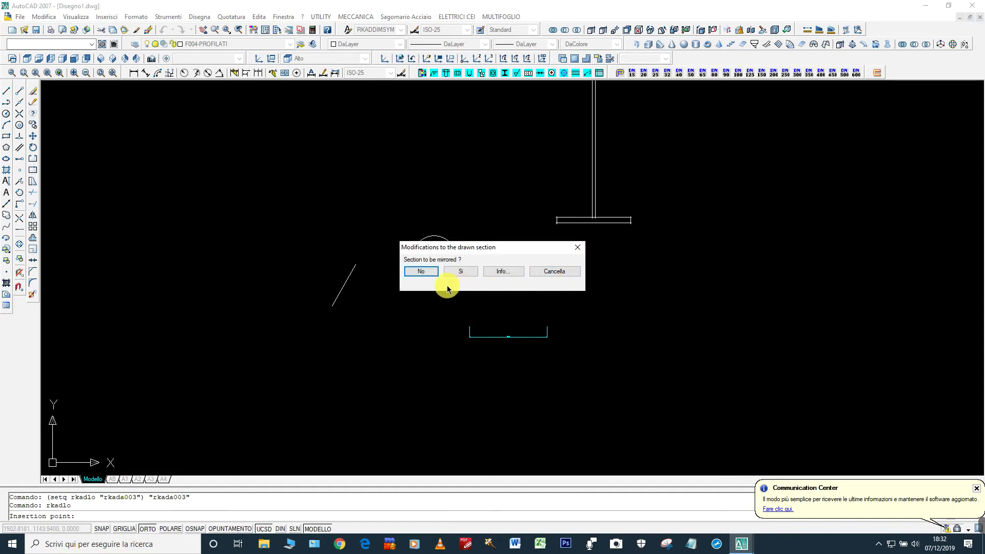
pyautogui.click(464, 271)
pyautogui.scroll(2, 429, 273)
pyautogui.scroll(3, 430, 273)
pyautogui.scroll(-3, 429, 273)
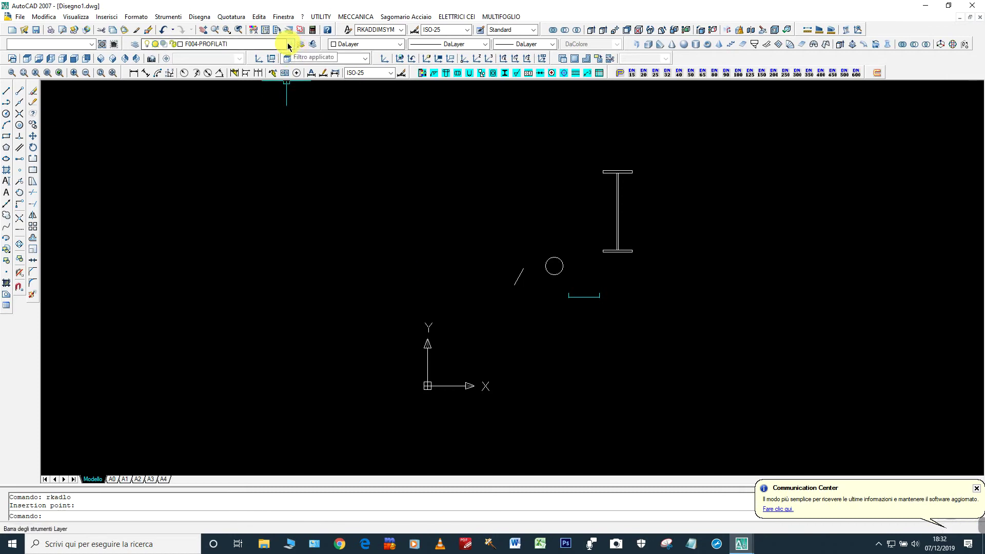
# Step: Cancel a stray selection, bring the I-beam and circle into view, and reopen MULTIFOGLIO
pyautogui.click(506, 20)
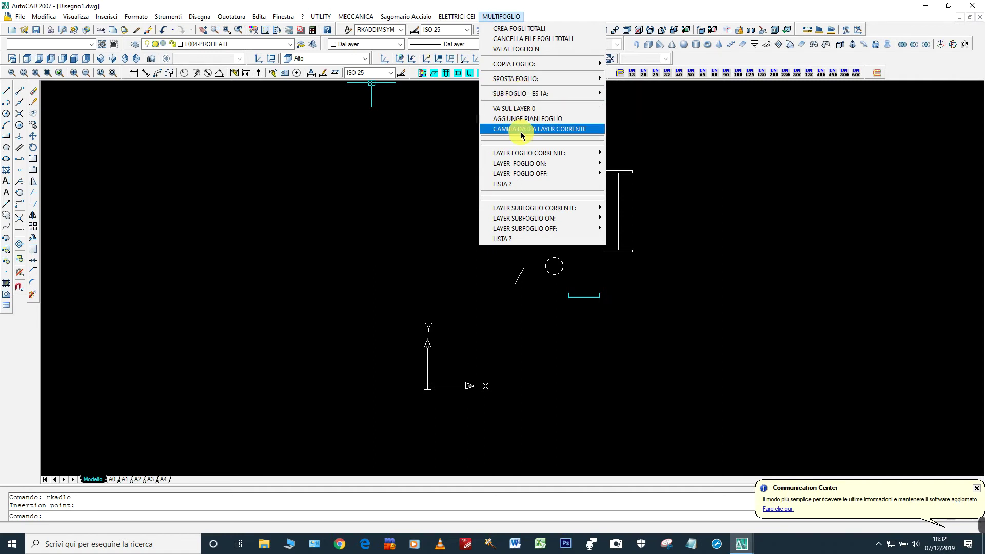
pyautogui.click(759, 212)
pyautogui.click(759, 213)
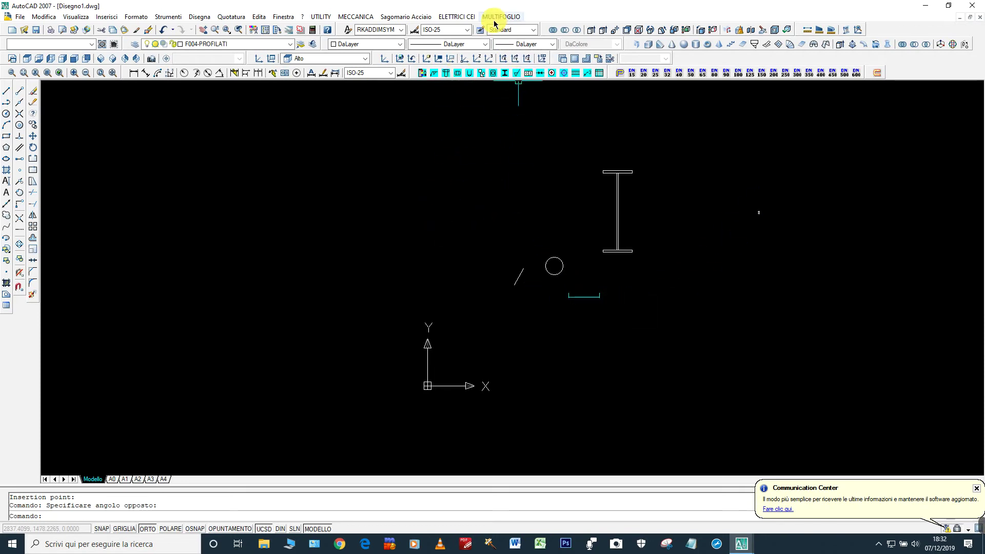
pyautogui.scroll(1, 502, 82)
pyautogui.moveTo(511, 267); pyautogui.dragTo(438, 190, button='middle')
pyautogui.scroll(2, 437, 190)
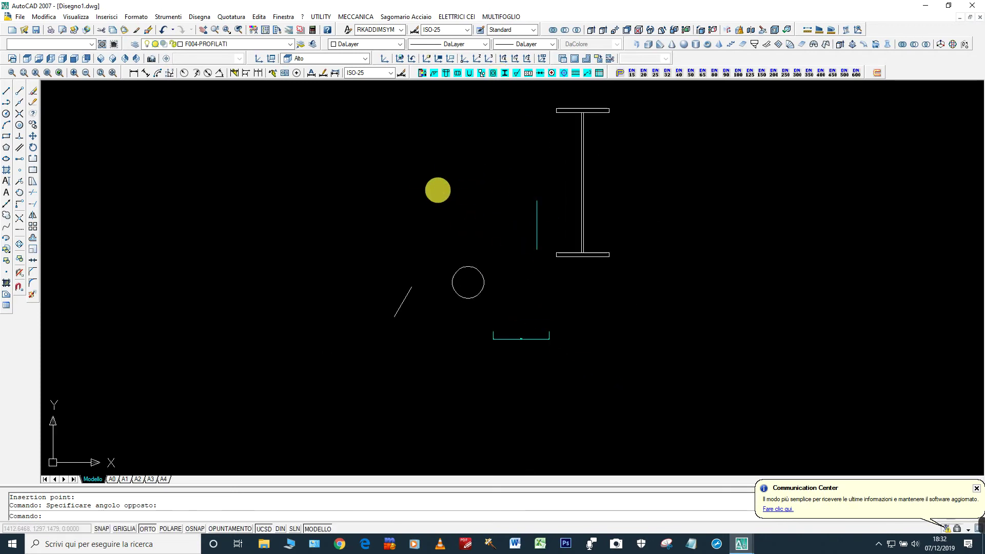
pyautogui.click(500, 15)
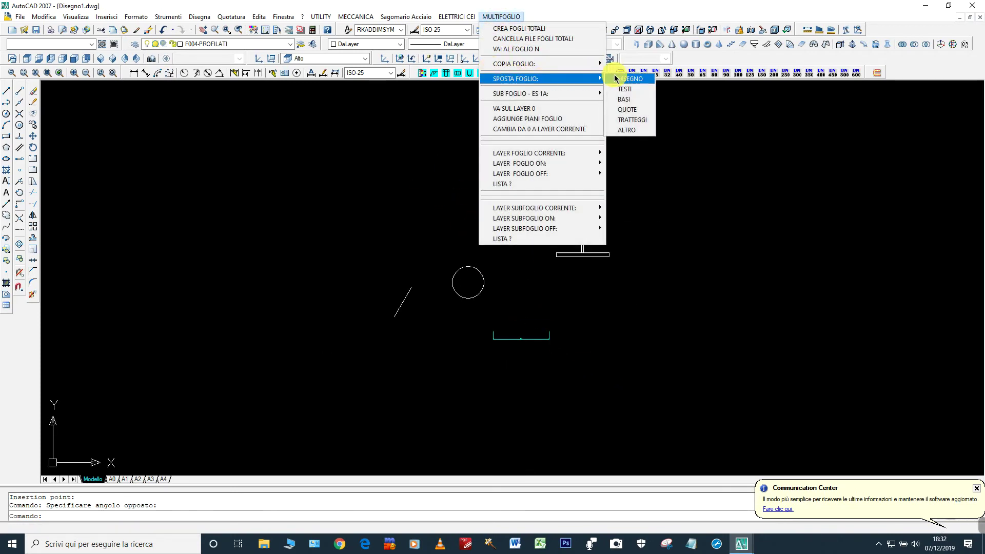
# Step: Move the line and circle from sheet 4 to sheet 1 on the DISEGNO layer
pyautogui.click(622, 79)
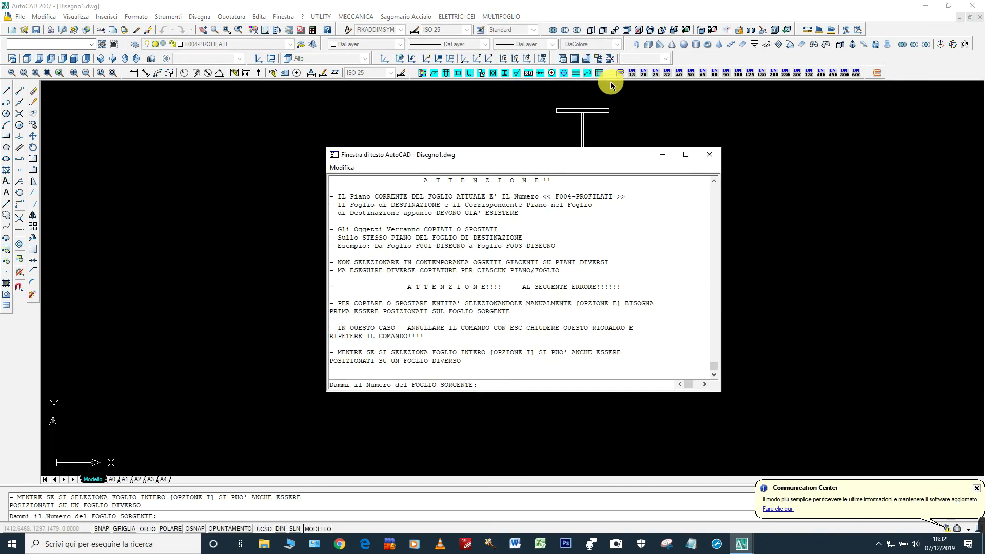
pyautogui.write('41')
pyautogui.press('Return')
pyautogui.write('s')
pyautogui.press('Return')
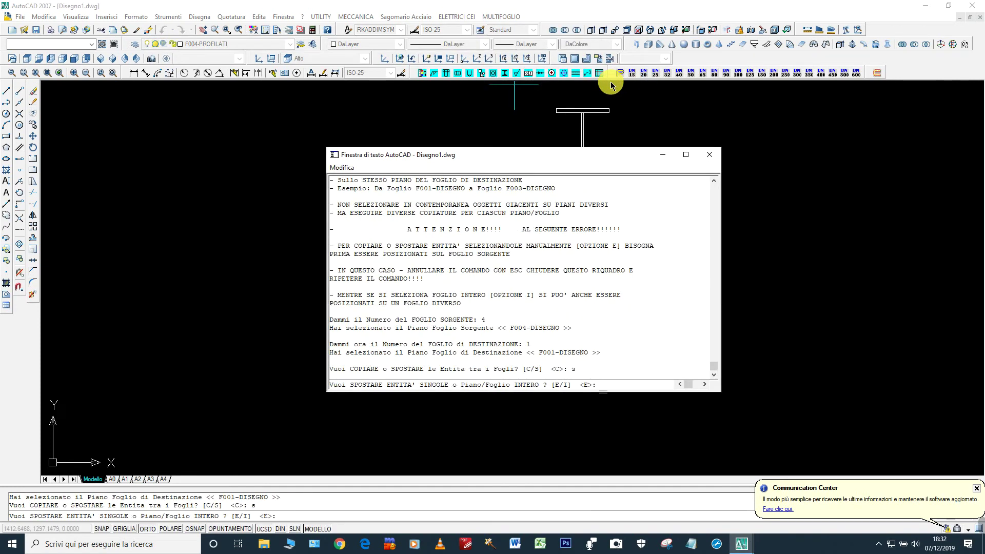
pyautogui.press('Return')
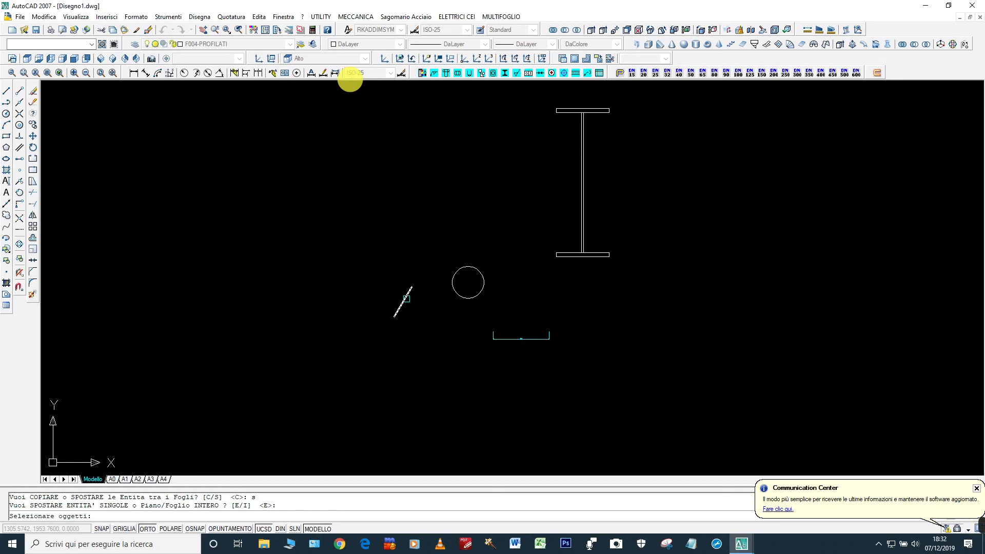
pyautogui.click(407, 298)
pyautogui.click(457, 294)
pyautogui.press('Return')
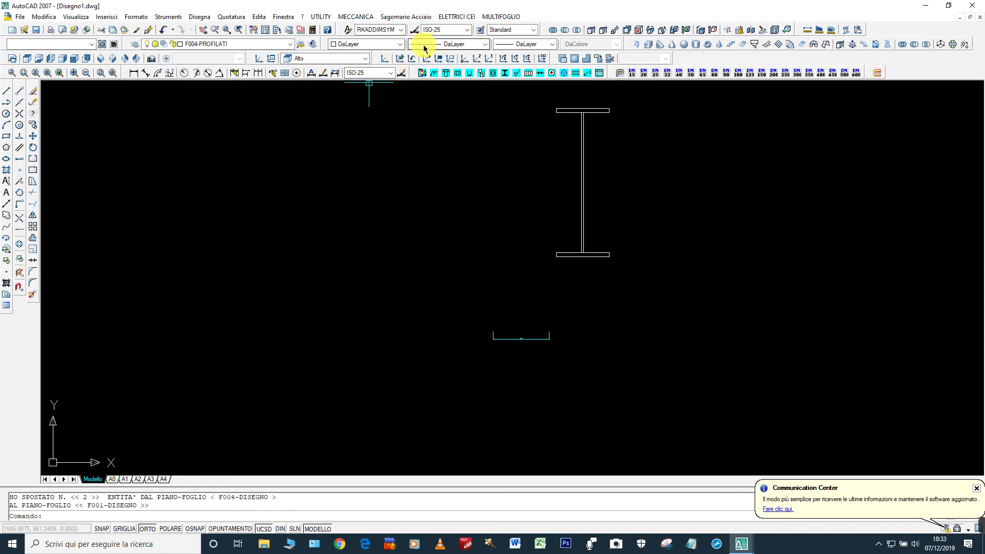
# Step: Move the cyan 263.61 dimension from sheet 4 to sheet 1 on the QUOTE layer
pyautogui.click(500, 16)
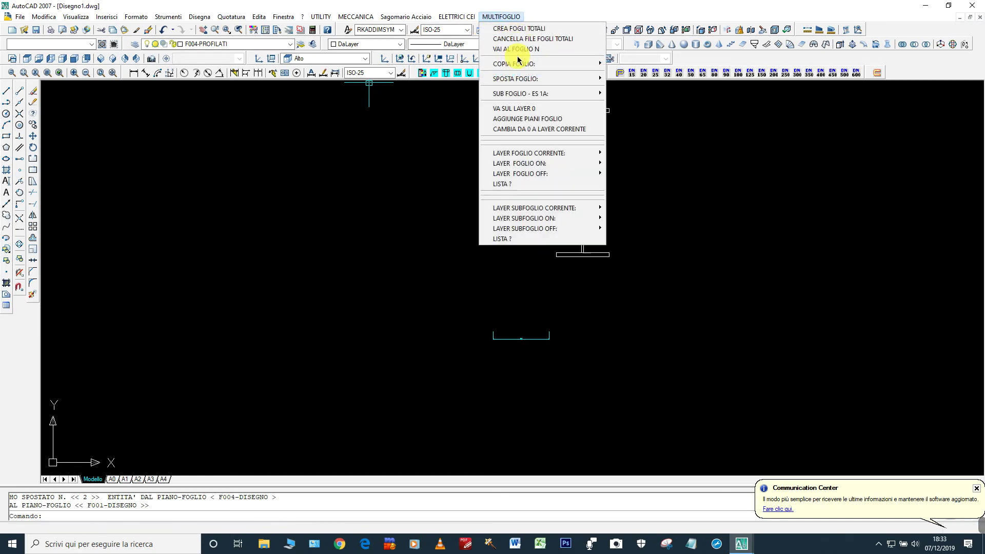
pyautogui.moveTo(516, 79)
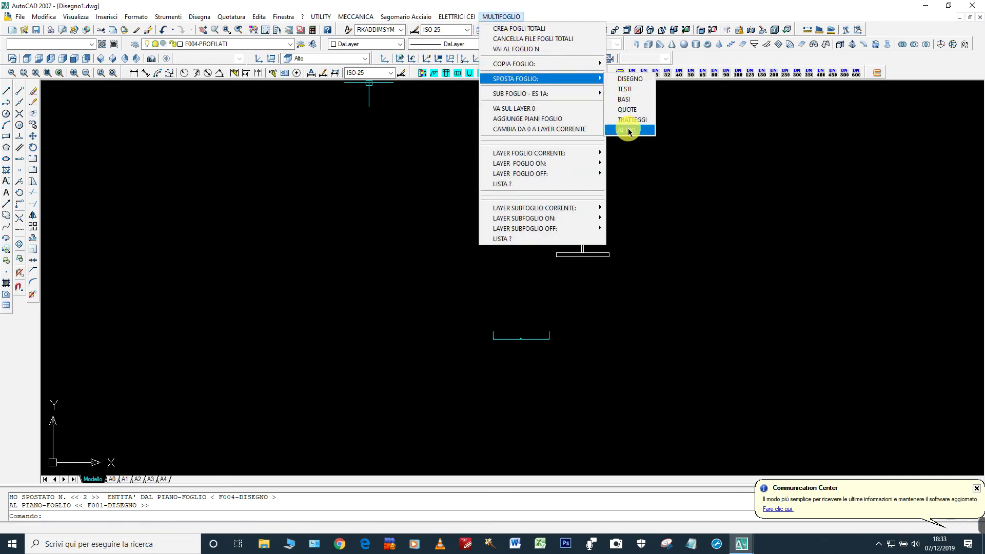
pyautogui.click(626, 108)
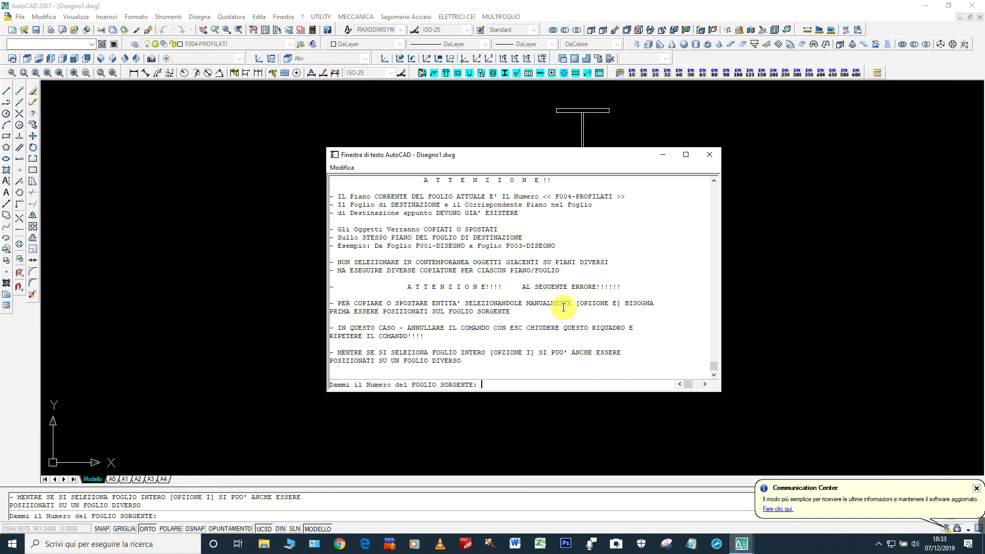
pyautogui.write('4')
pyautogui.press('Return')
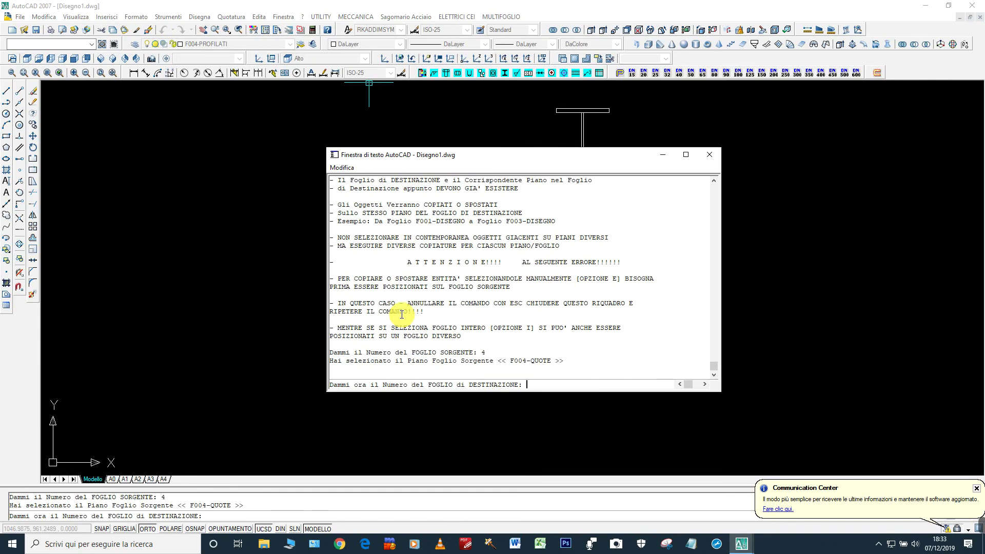
pyautogui.write('1')
pyautogui.press('Return')
pyautogui.write('s')
pyautogui.press('Return')
pyautogui.press('Return')
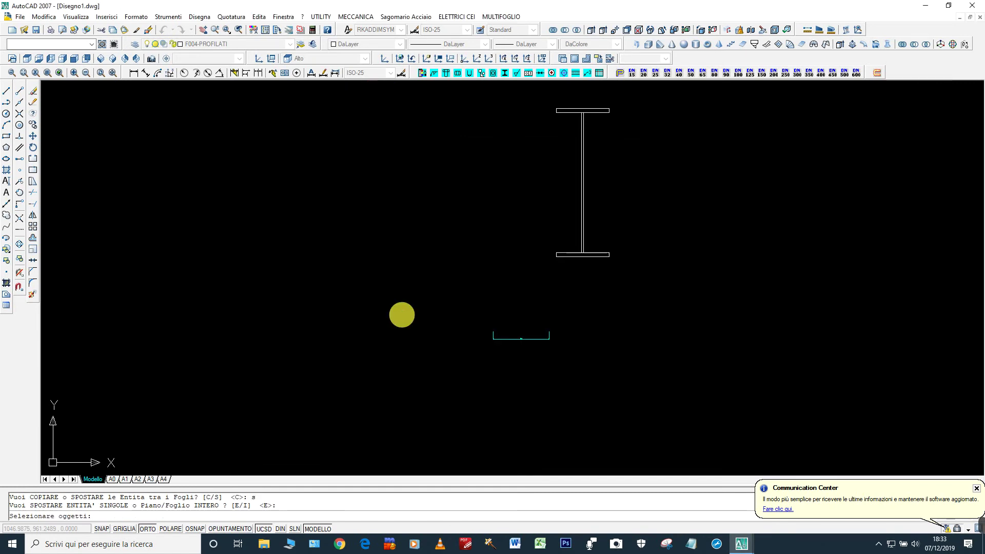
pyautogui.press('Return')
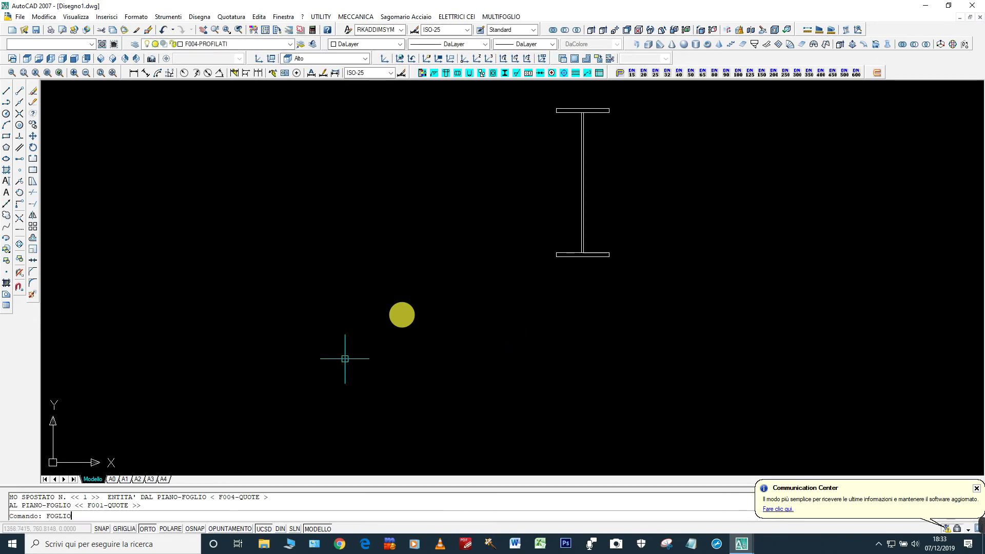
pyautogui.press('Return')
# Step: Switch to sheet 1 and zoom in on the moved circle, line and dimension
pyautogui.write('1')
pyautogui.press('Return')
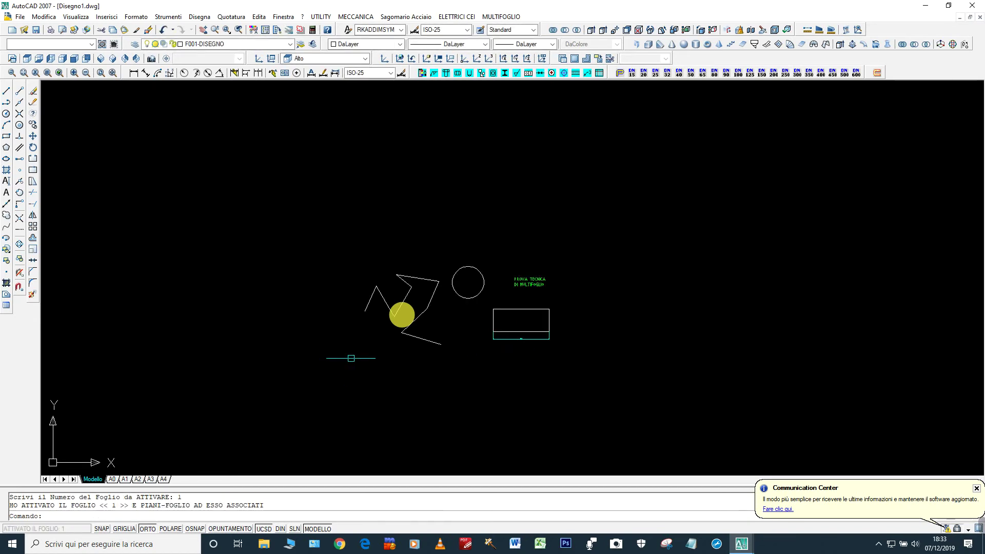
pyautogui.scroll(3, 554, 319)
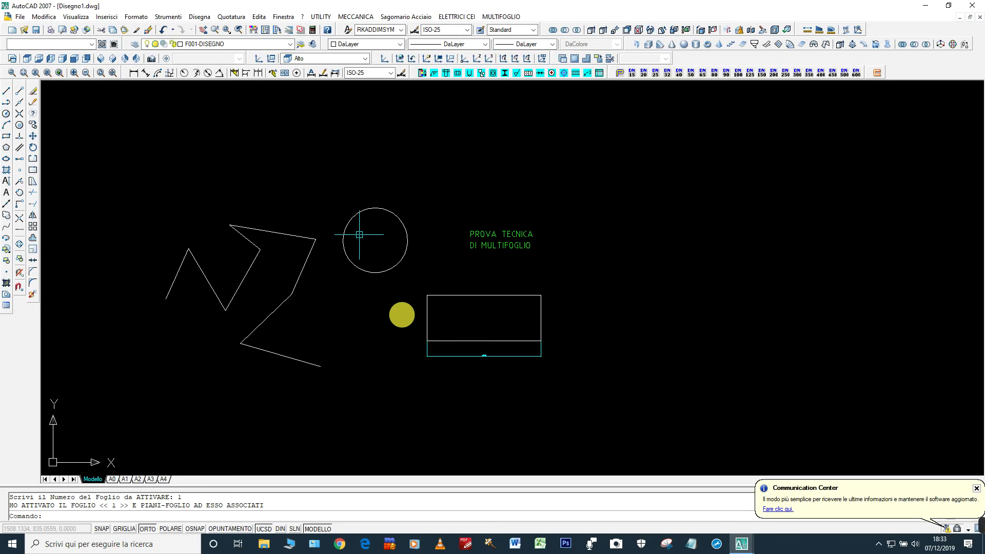
# Step: Switch to sheet 3, then to the empty sheet 2 with F002-DISEGNO current
pyautogui.write('FOGLIO')
pyautogui.press('Return')
pyautogui.write('3')
pyautogui.press('Return')
pyautogui.press('Return')
pyautogui.write('2')
pyautogui.press('Return')
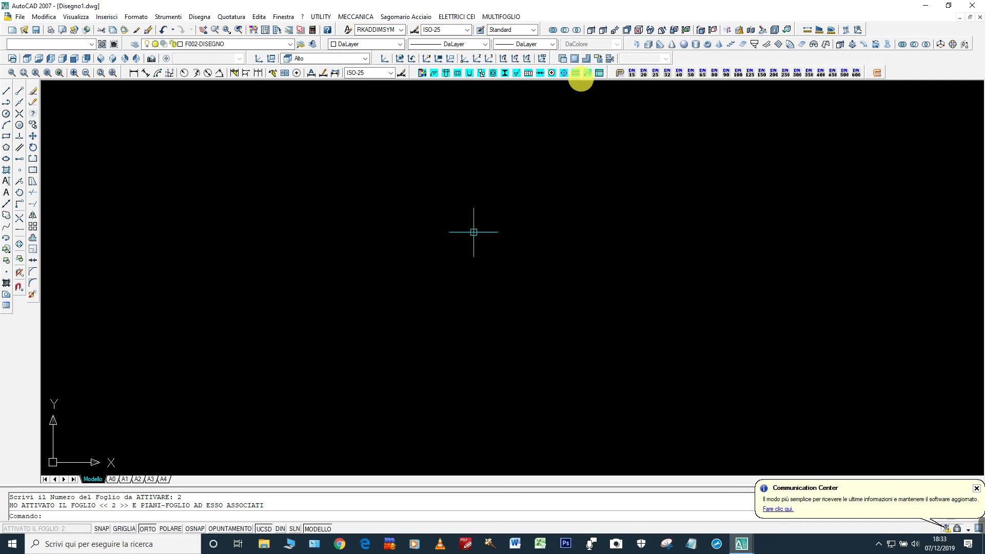
# Step: Draw a three-sided open U outline of straight lines on layer F002-DISEGNO with ortho on
pyautogui.click(7, 91)
pyautogui.click(264, 265)
pyautogui.click(264, 201)
pyautogui.click(264, 336)
pyautogui.click(554, 336)
pyautogui.click(515, 207)
pyautogui.press('Return')
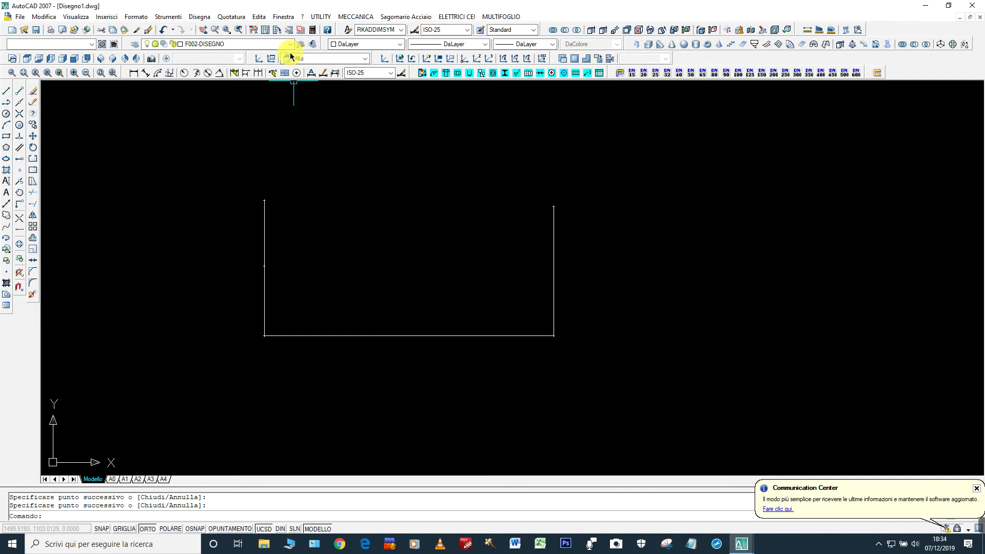
# Step: Use FOGLIO to activate sheet 5, then sheet 4
pyautogui.click(501, 16)
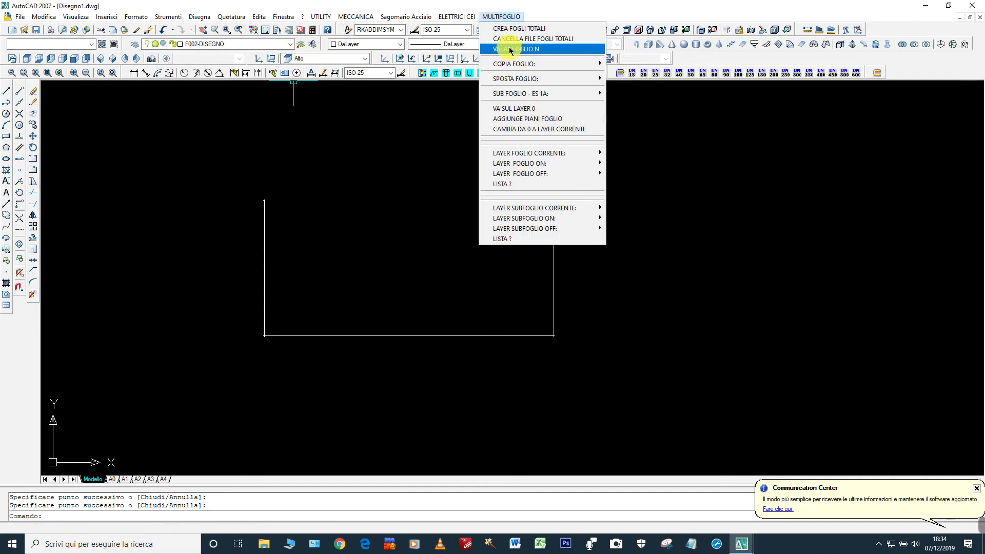
pyautogui.click(508, 49)
pyautogui.write('5')
pyautogui.press('Return')
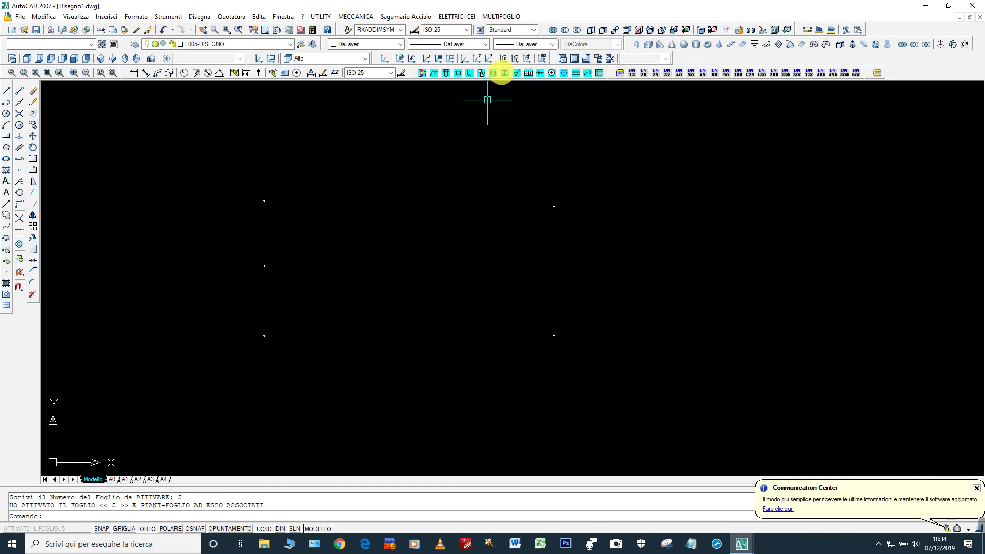
pyautogui.press('Return')
pyautogui.write('4')
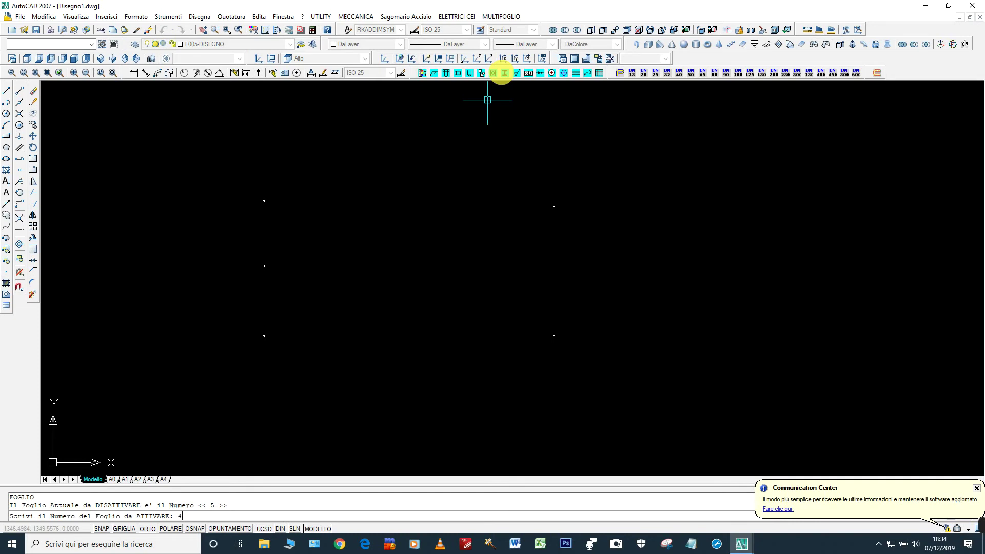
pyautogui.press('Return')
pyautogui.scroll(2, 535, 346)
pyautogui.scroll(-3, 534, 348)
pyautogui.scroll(-1, 535, 348)
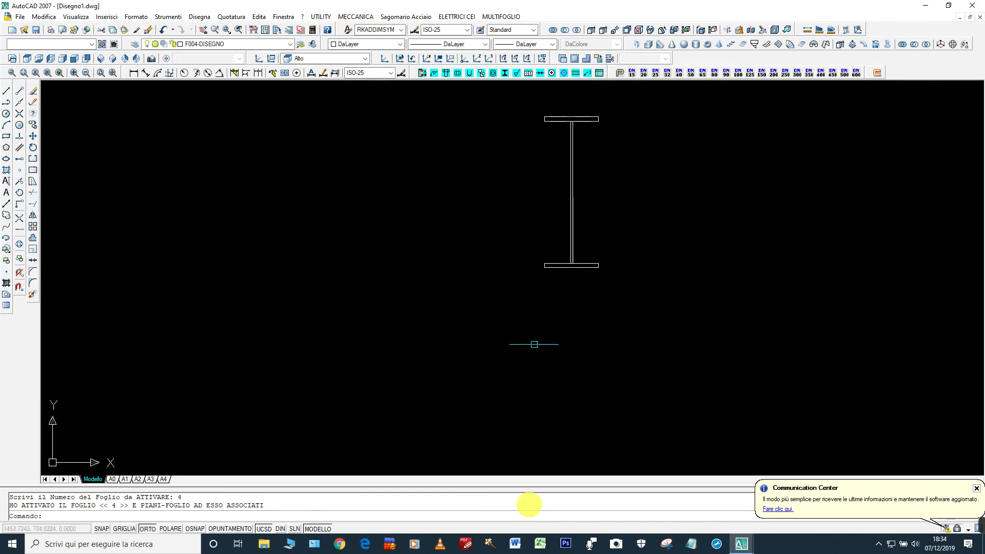
# Step: Step through sheets 3, 2 and 1 with FOGLIO, ending back on sheet 4
pyautogui.press('Return')
pyautogui.write('3')
pyautogui.press('Return')
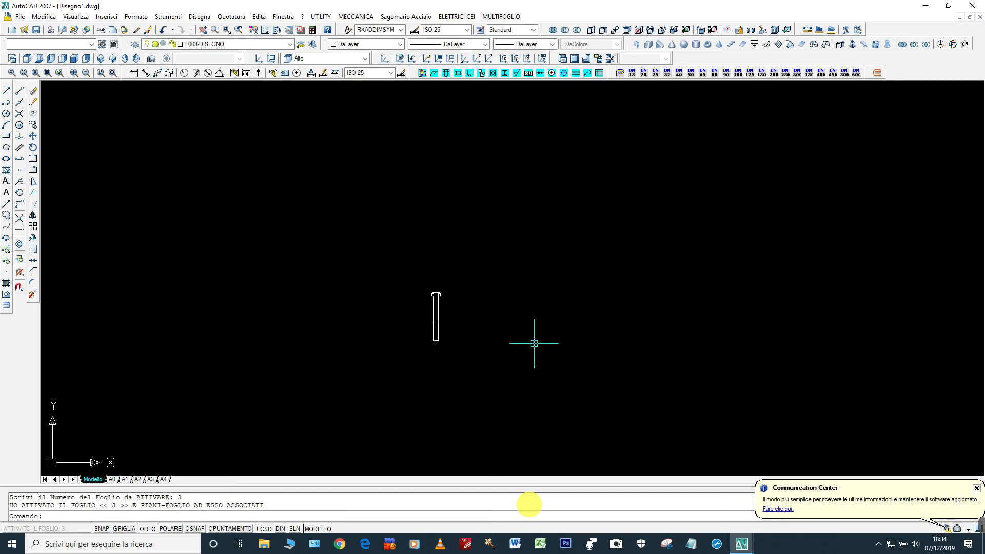
pyautogui.press('Return')
pyautogui.write('2')
pyautogui.press('Return')
pyautogui.press('Return')
pyautogui.write('1')
pyautogui.press('Return')
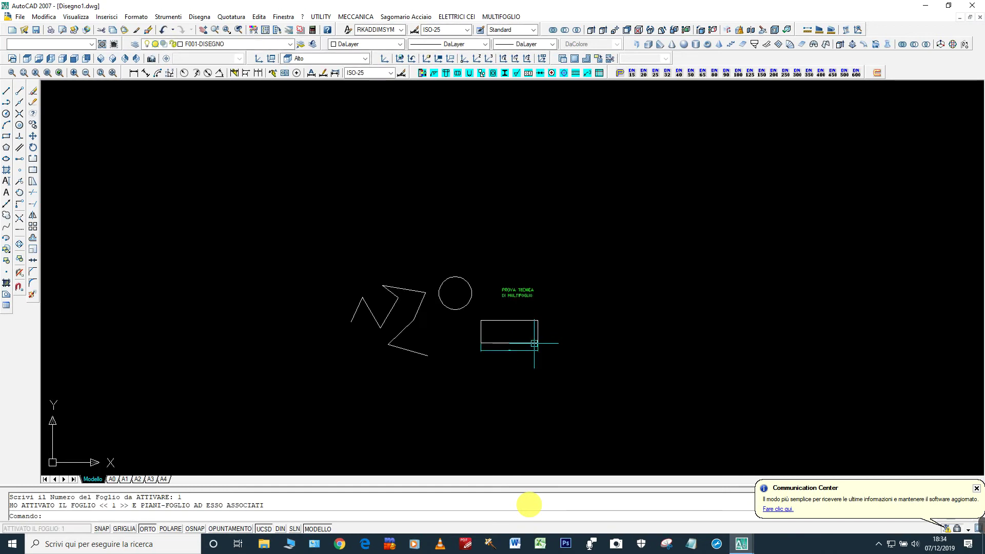
pyautogui.press('Return')
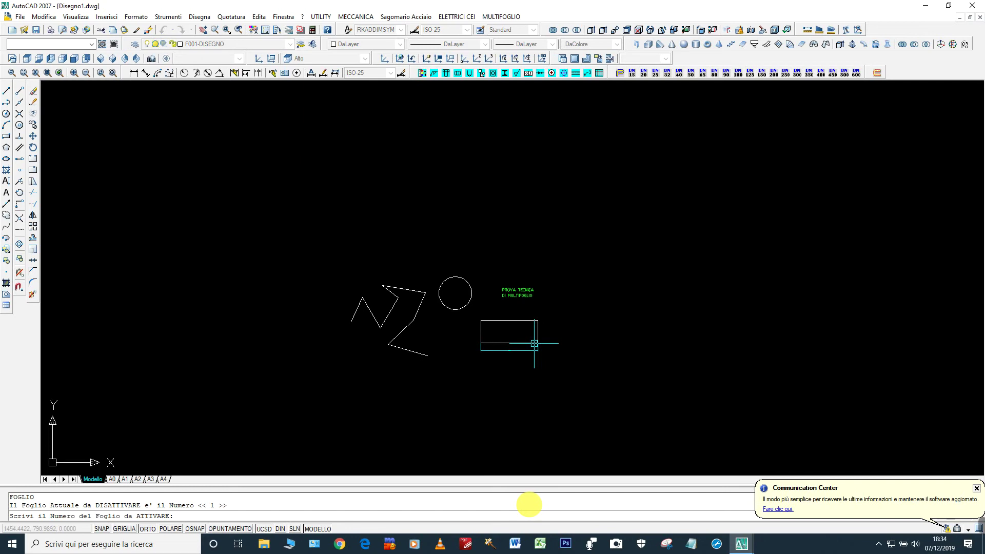
pyautogui.write('4')
pyautogui.press('Return')
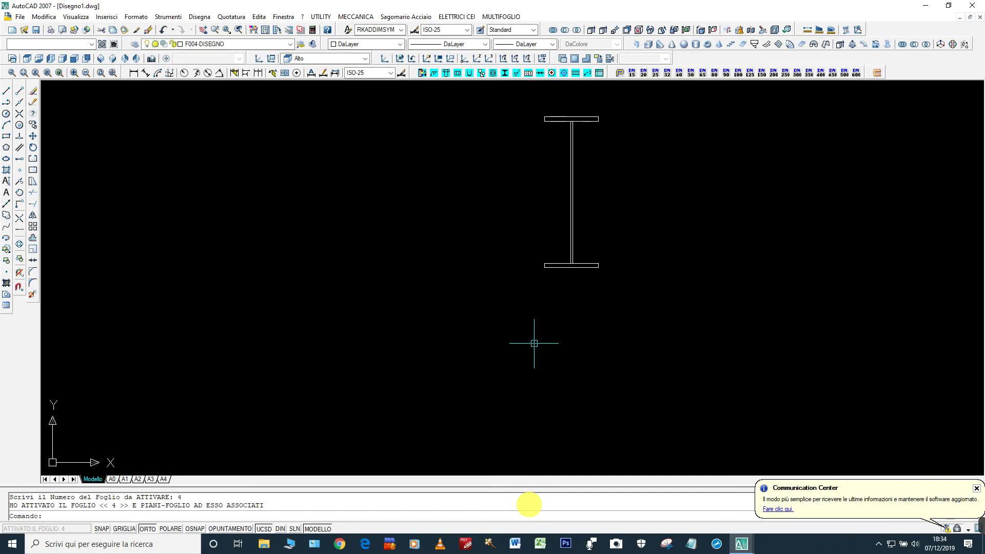
# Step: Glance at the layer list, then choose MULTIFOGLIO > SPOSTA FOGLIO > ALTRO
pyautogui.click(488, 17)
pyautogui.moveTo(515, 78)
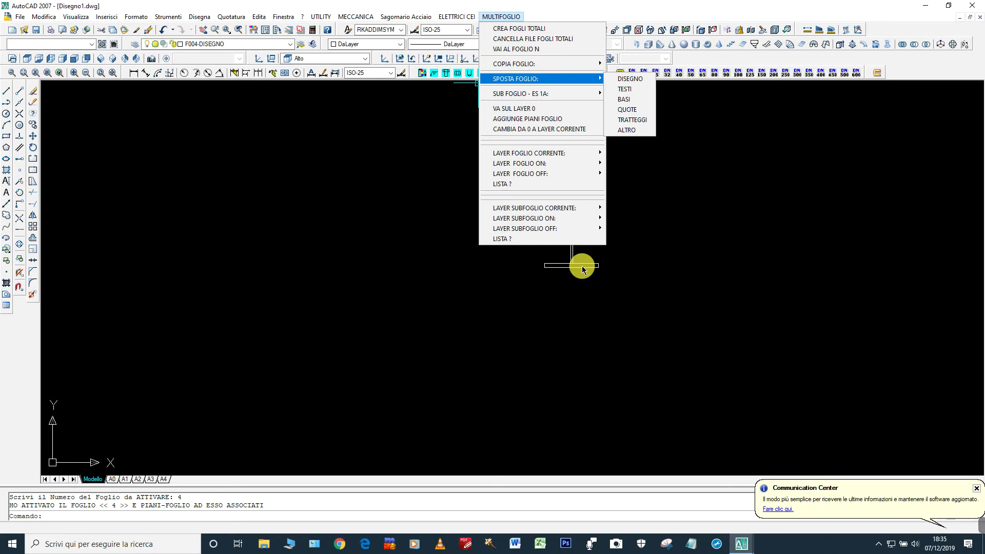
pyautogui.click(291, 45)
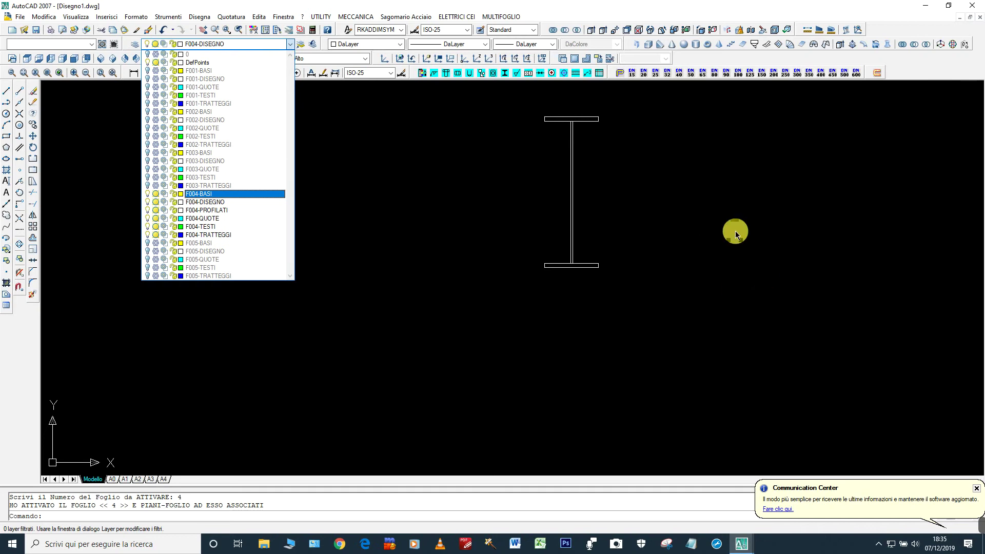
pyautogui.click(510, 14)
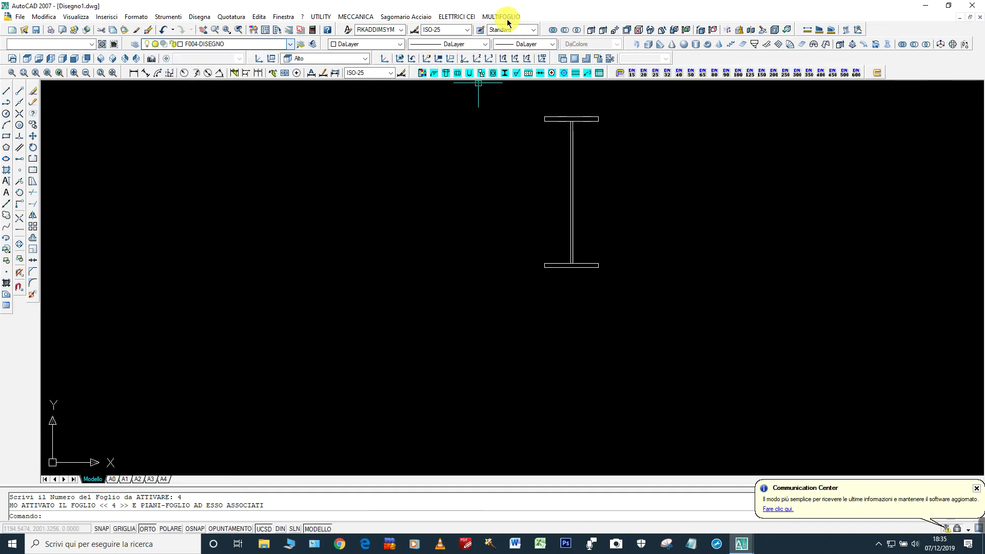
pyautogui.click(508, 19)
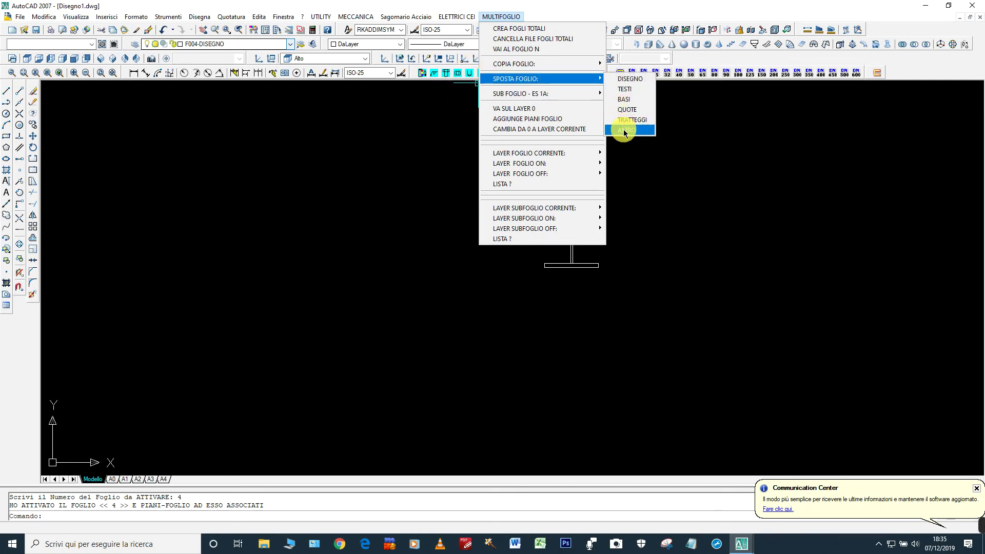
pyautogui.click(625, 132)
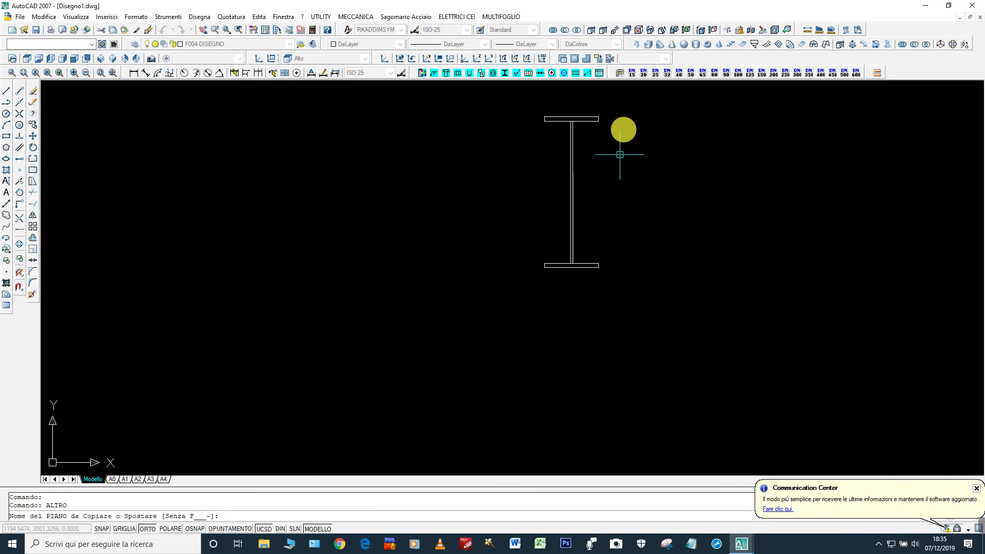
# Step: Move the I-beam's PROFILATI entities from sheet 4 to sheet 5 by window selection
pyautogui.write('PROFILATI')
pyautogui.press('Return')
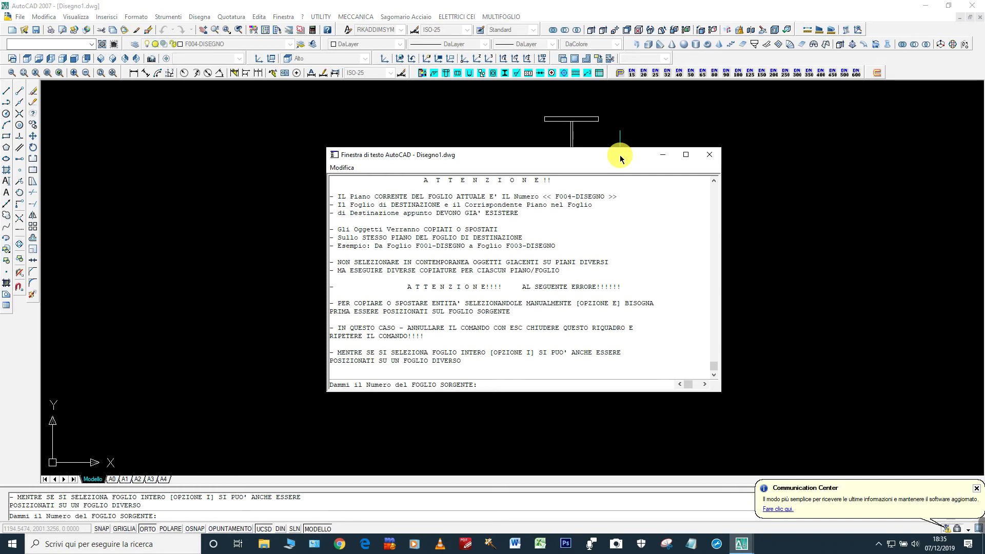
pyautogui.write('4')
pyautogui.press('Return')
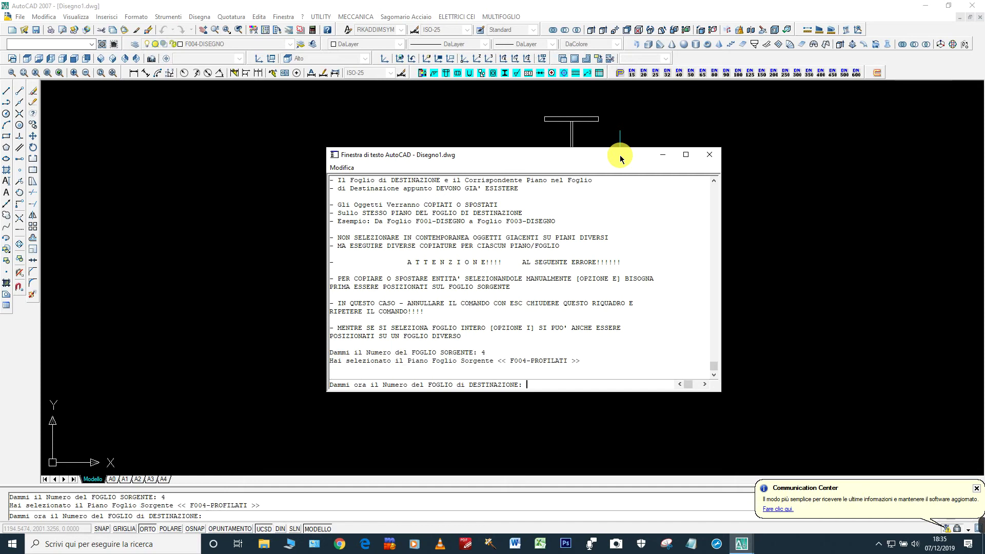
pyautogui.write('5')
pyautogui.press('Return')
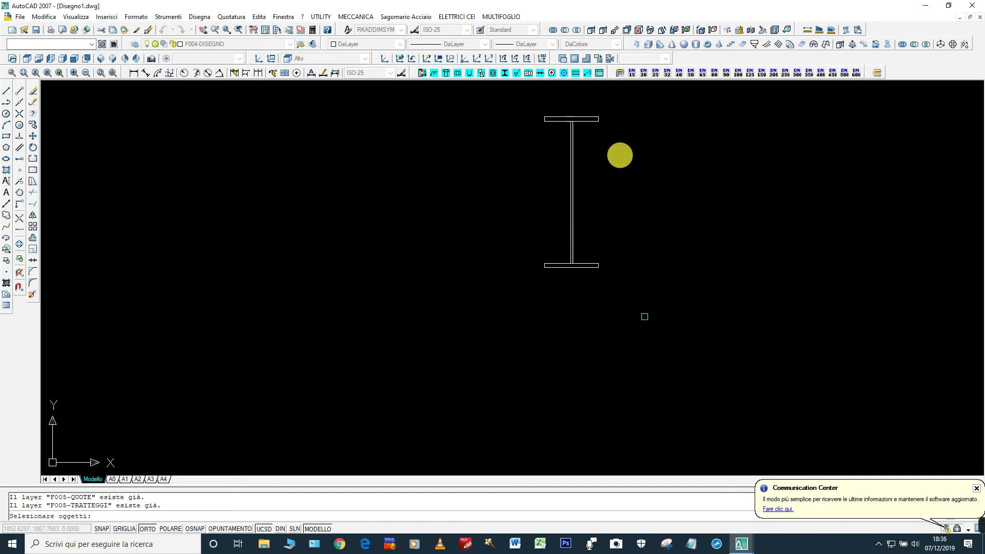
pyautogui.click(664, 325)
pyautogui.click(497, 100)
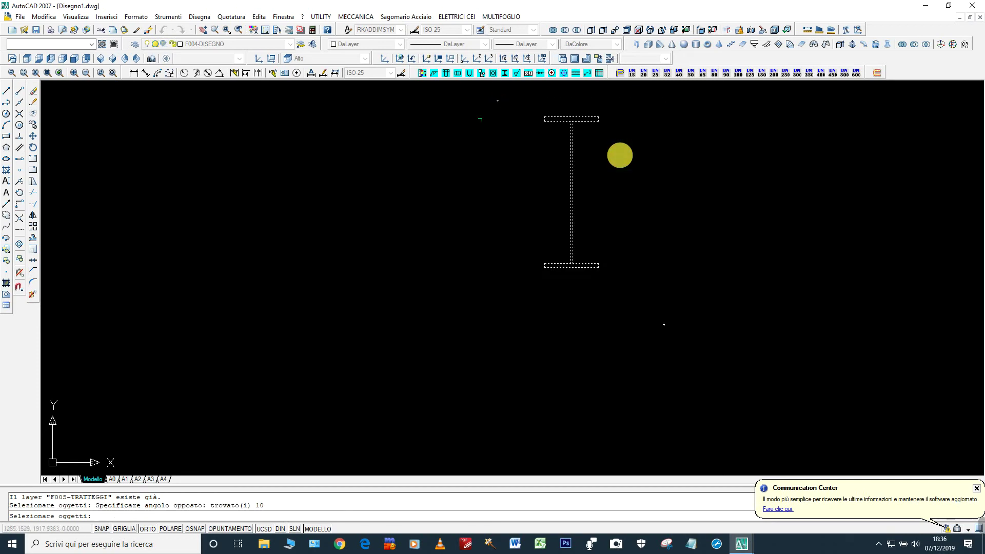
pyautogui.press('Return')
# Step: Make sheet 5 the active sheet with FOGLIO
pyautogui.write('FOGLIO')
pyautogui.press('Return')
pyautogui.write('5')
pyautogui.press('Return')
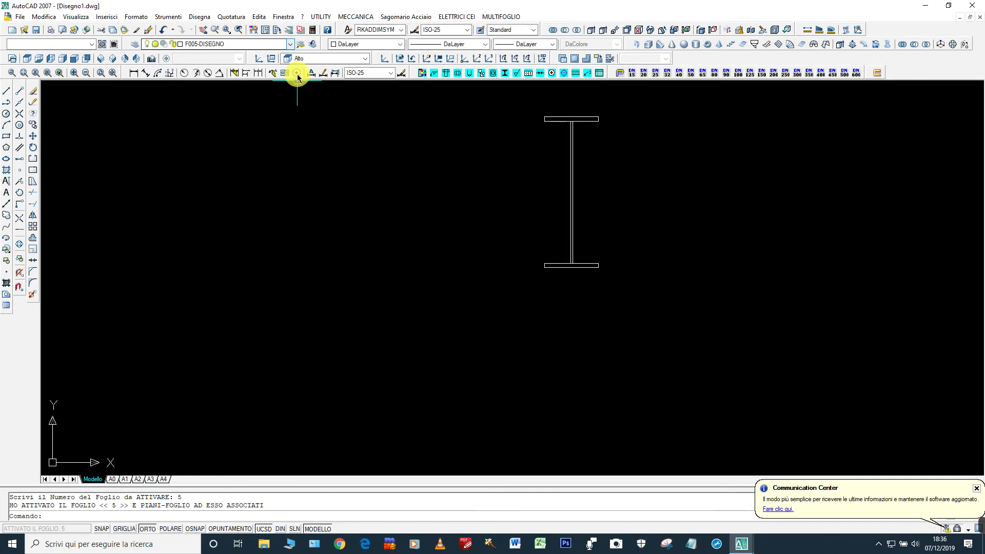
# Step: Add a PROFILATI plane to sheet 5 with default colour 7
pyautogui.click(290, 45)
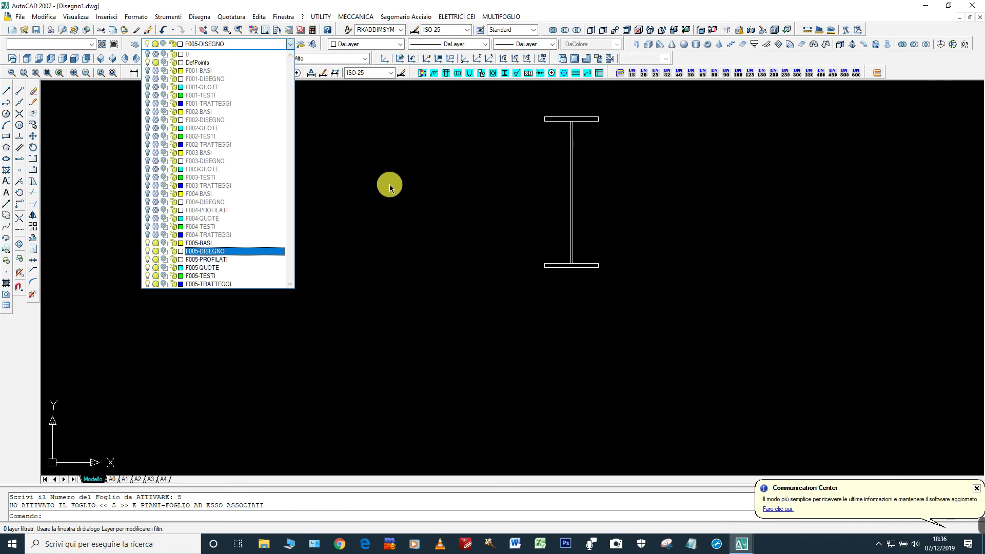
pyautogui.click(290, 49)
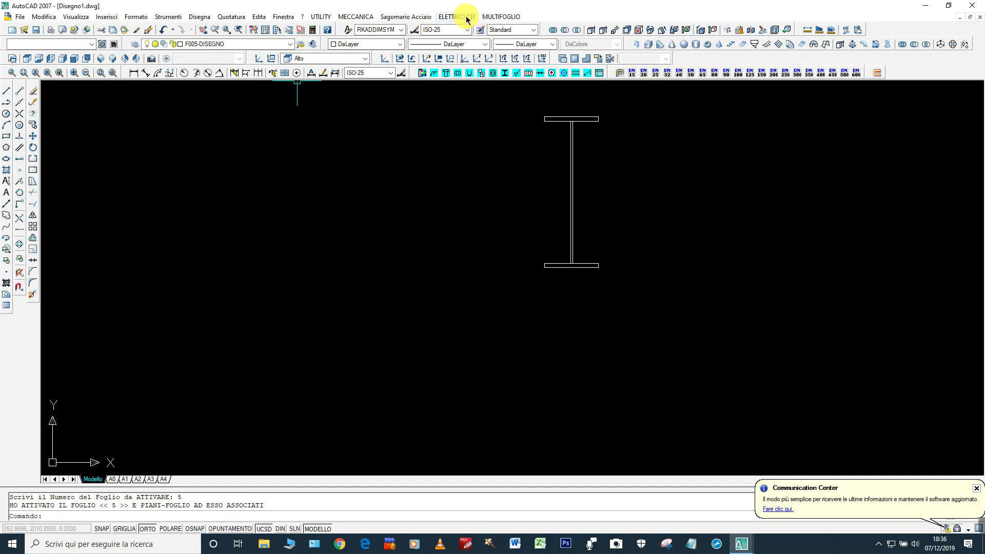
pyautogui.click(495, 17)
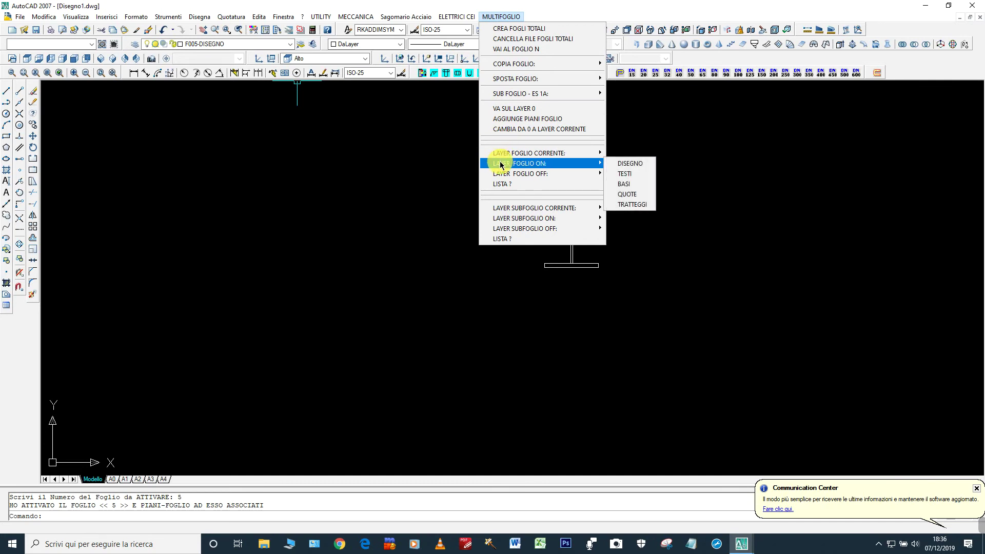
pyautogui.click(503, 121)
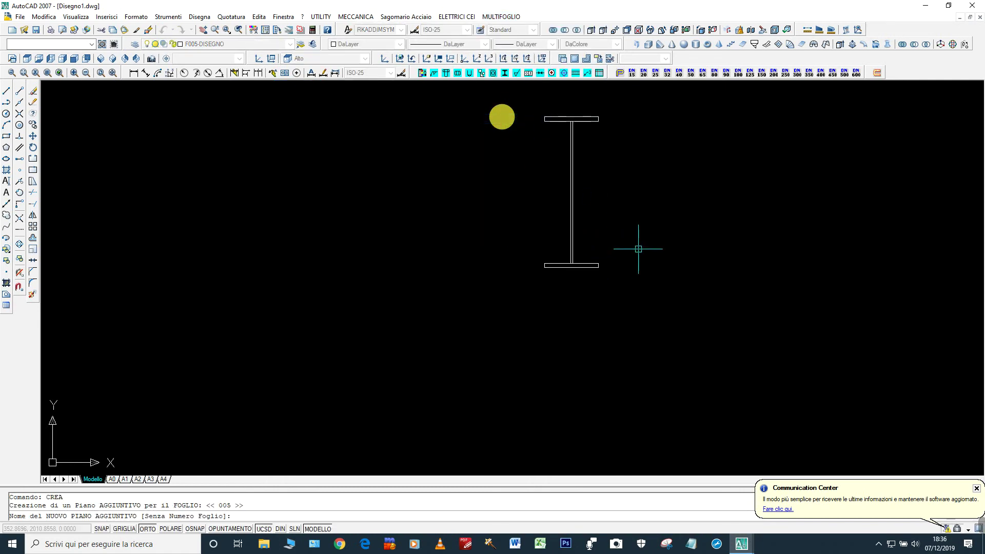
pyautogui.write('PROFILATI')
pyautogui.press('Return')
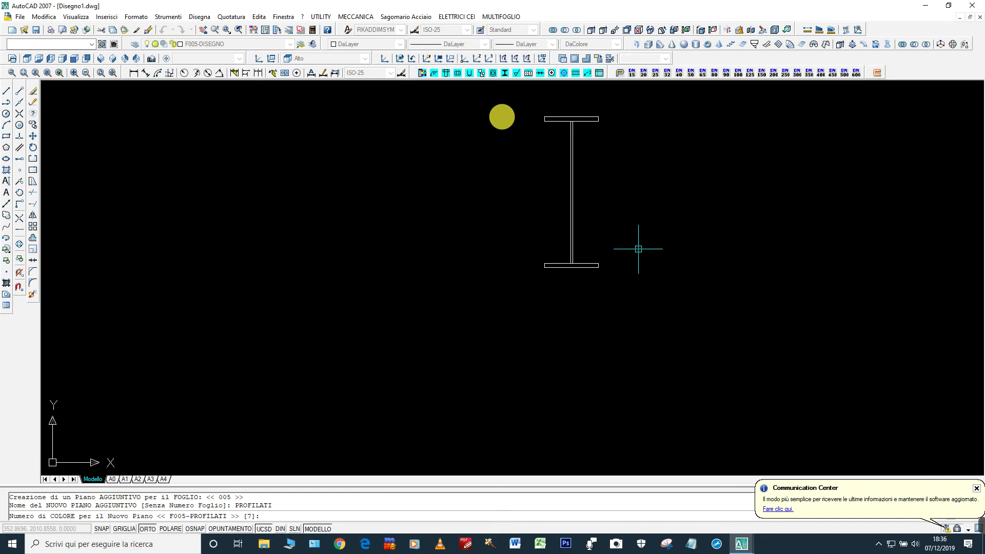
pyautogui.press('Return')
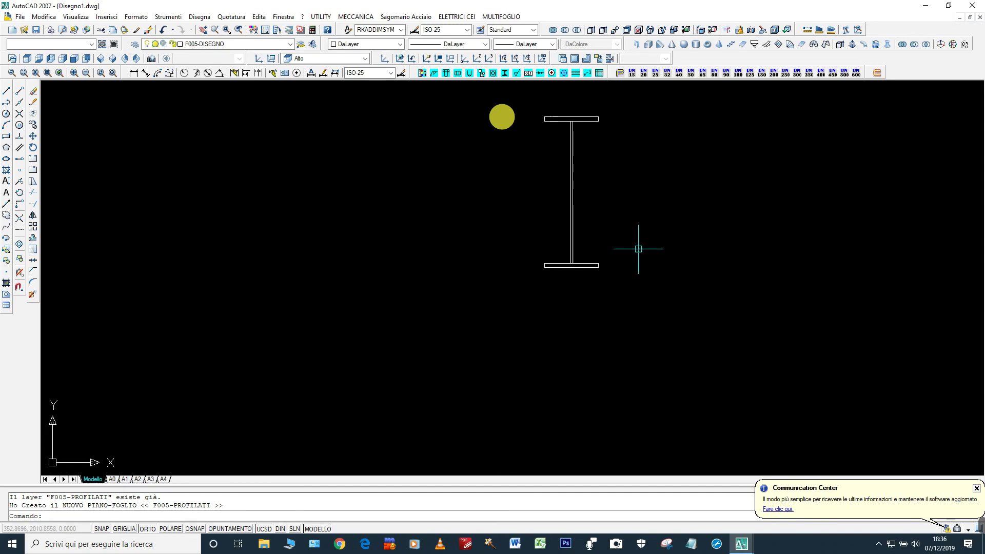
# Step: Select the I-beam and confirm in Properties its lines are on F005-PROFILATI
pyautogui.click(653, 320)
pyautogui.click(495, 97)
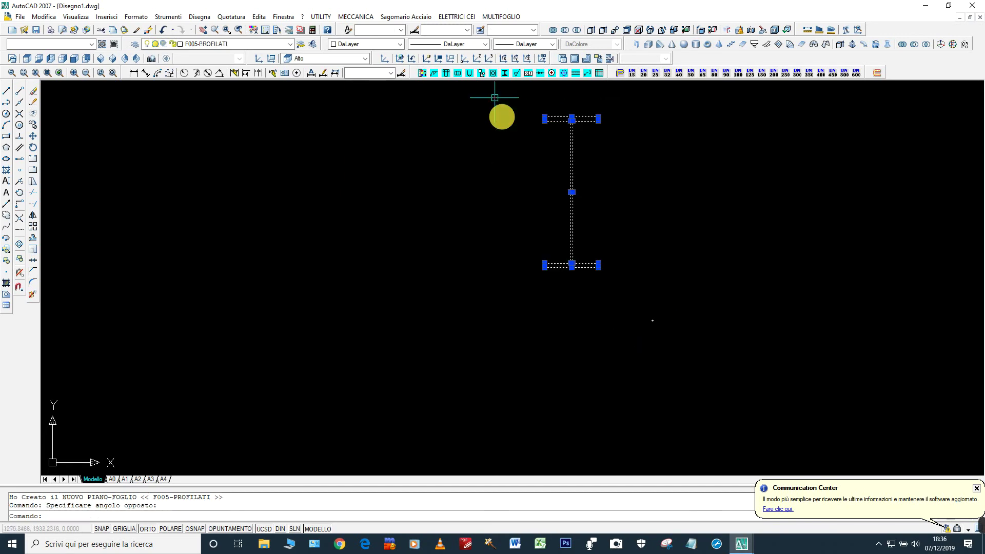
pyautogui.click(256, 31)
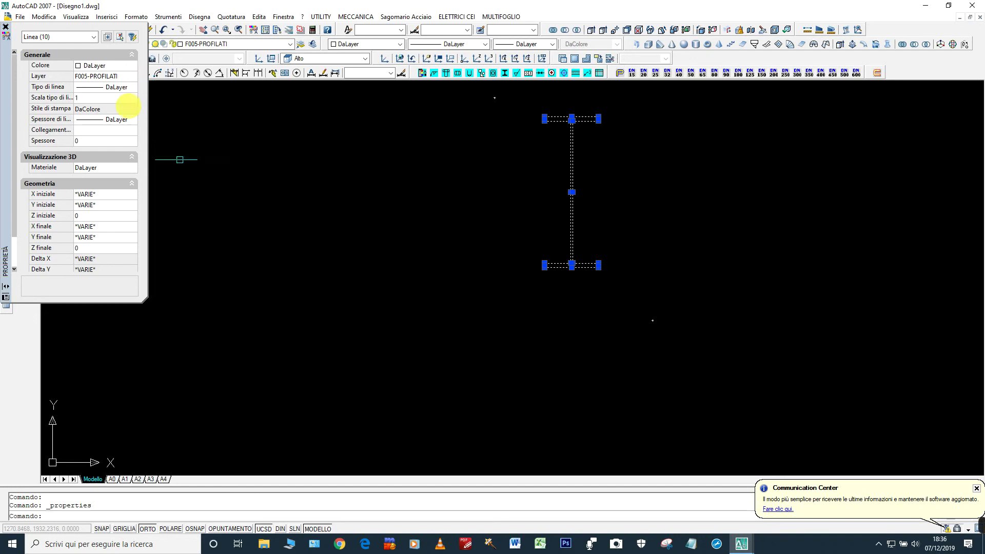
pyautogui.click(5, 26)
pyautogui.press('Escape')
pyautogui.press('Escape')
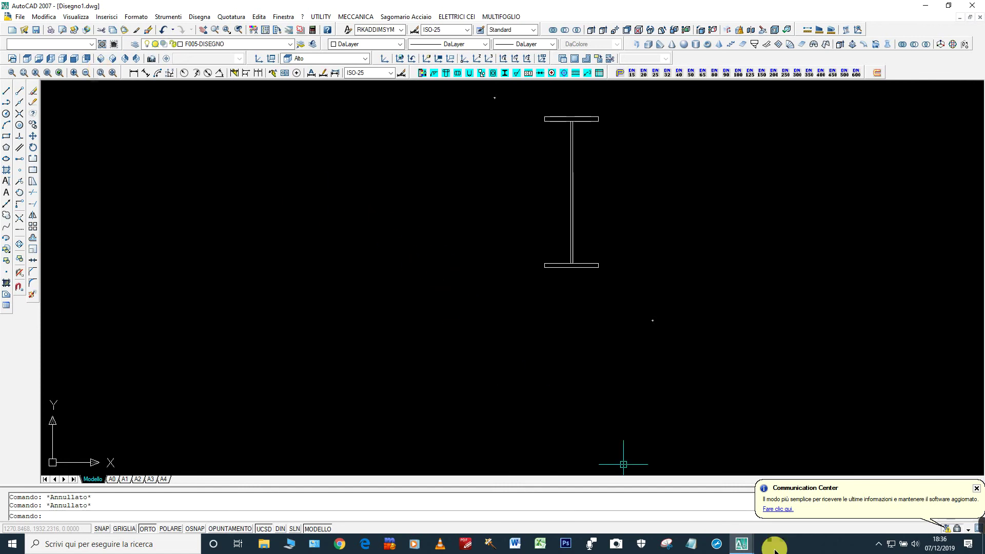
# Step: Activate sheet 4 and list the properties of the I-beam's web line
pyautogui.write('FOGLIO')
pyautogui.press('Return')
pyautogui.write('4')
pyautogui.press('Return')
pyautogui.press('Return')
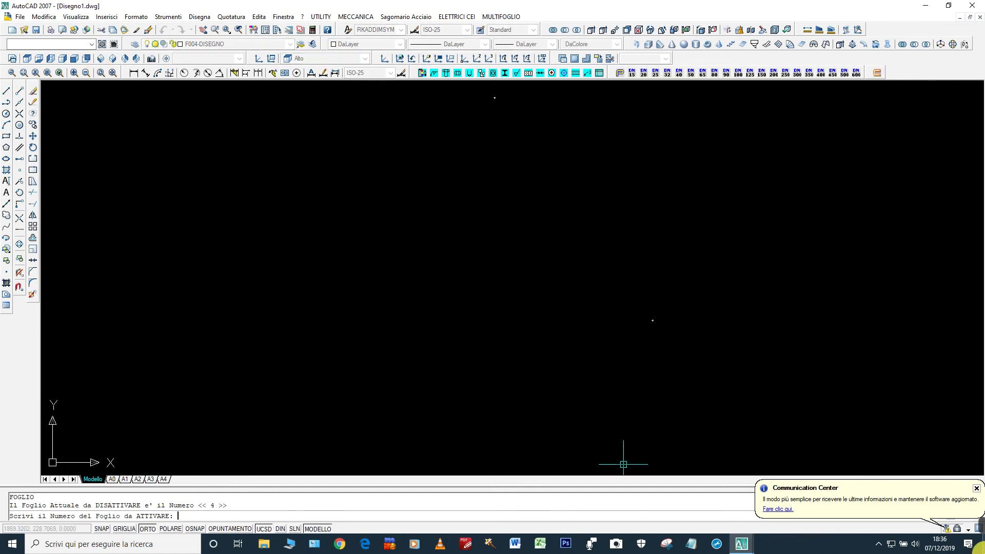
pyautogui.press('Return')
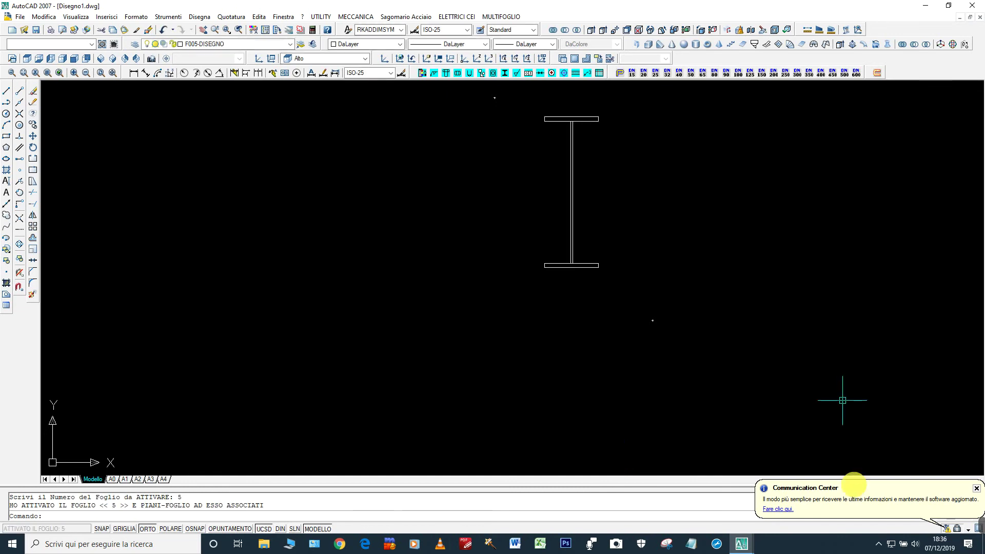
pyautogui.click(571, 251)
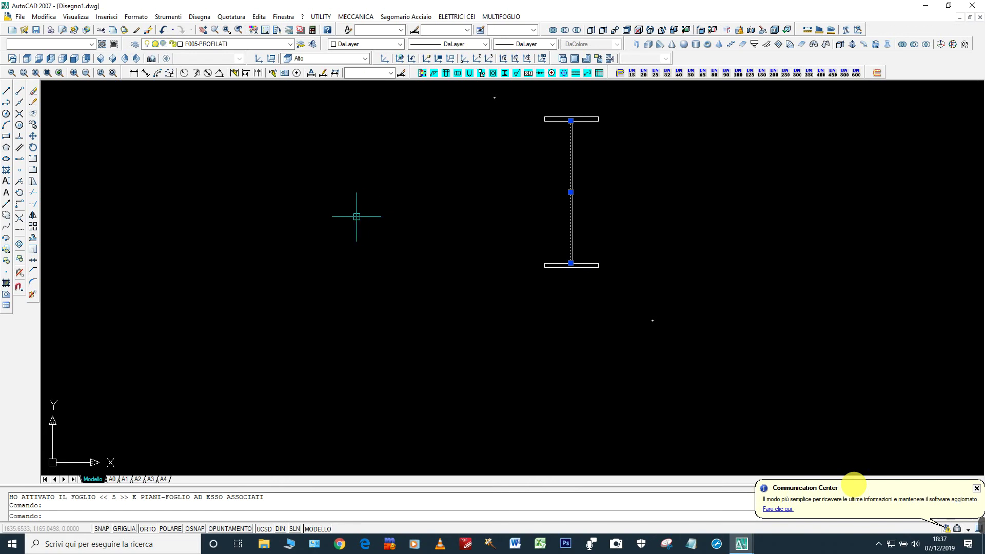
pyautogui.write('LISTA')
pyautogui.press('Return')
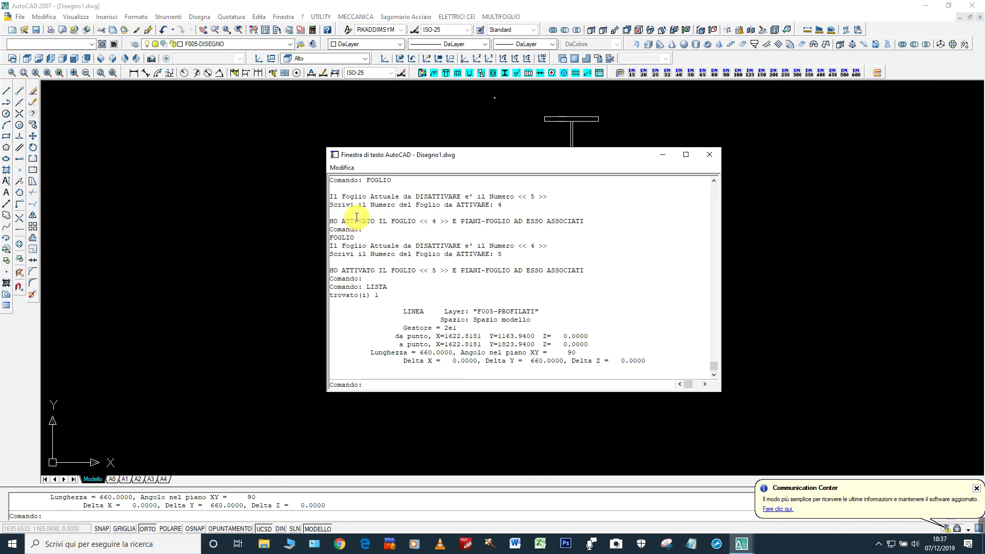
pyautogui.click(704, 156)
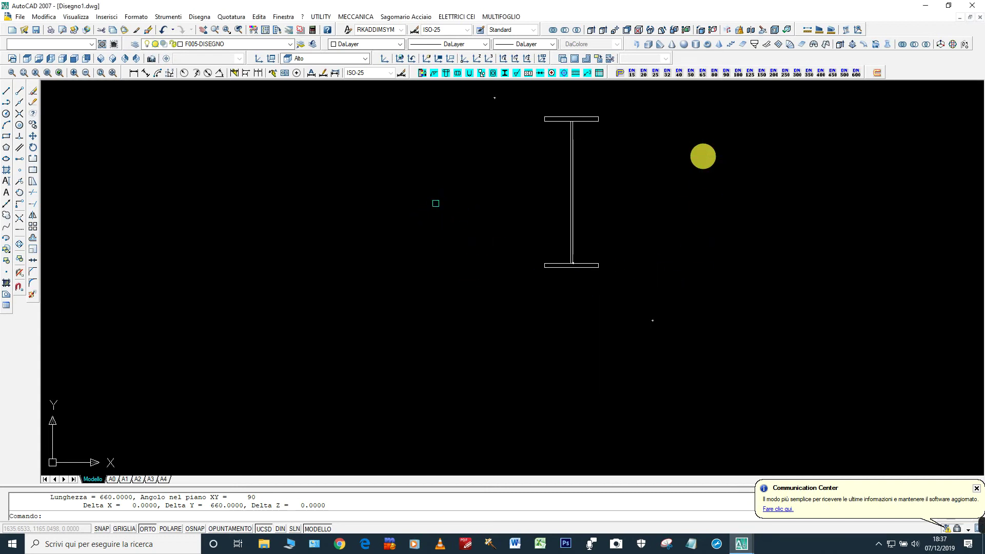
# Step: Activate sheet 3 and list a bolt line, showing layer F003-DISEGNO, length 206.2842
pyautogui.write('LIO')
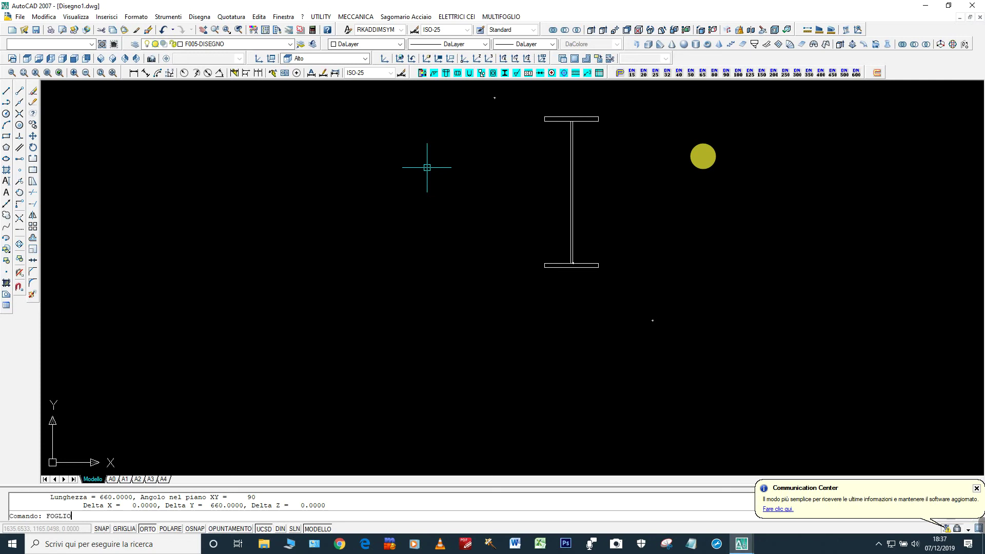
pyautogui.press('Return')
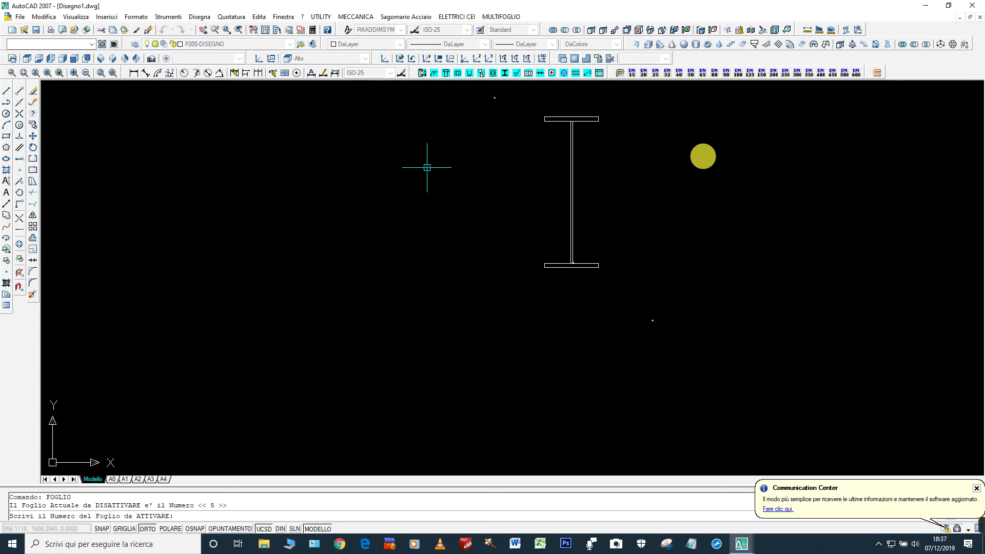
pyautogui.write('4')
pyautogui.press('Return')
pyautogui.press('Return')
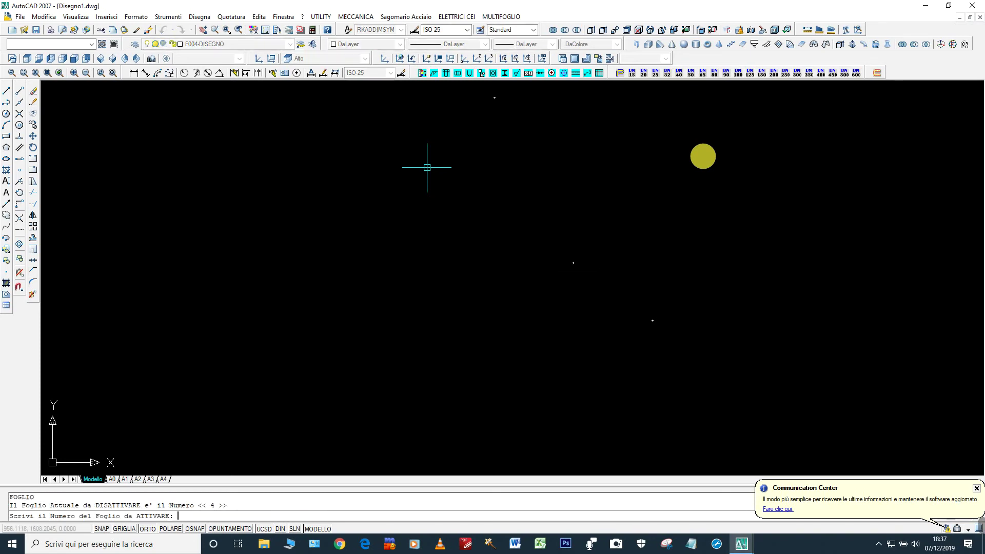
pyautogui.write('3')
pyautogui.press('Return')
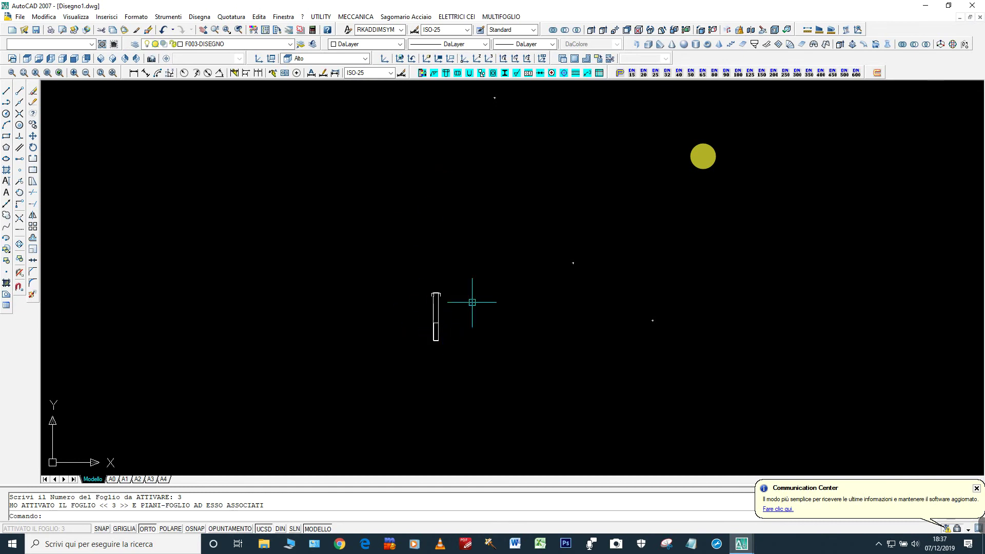
pyautogui.click(437, 304)
pyautogui.write('LISTA')
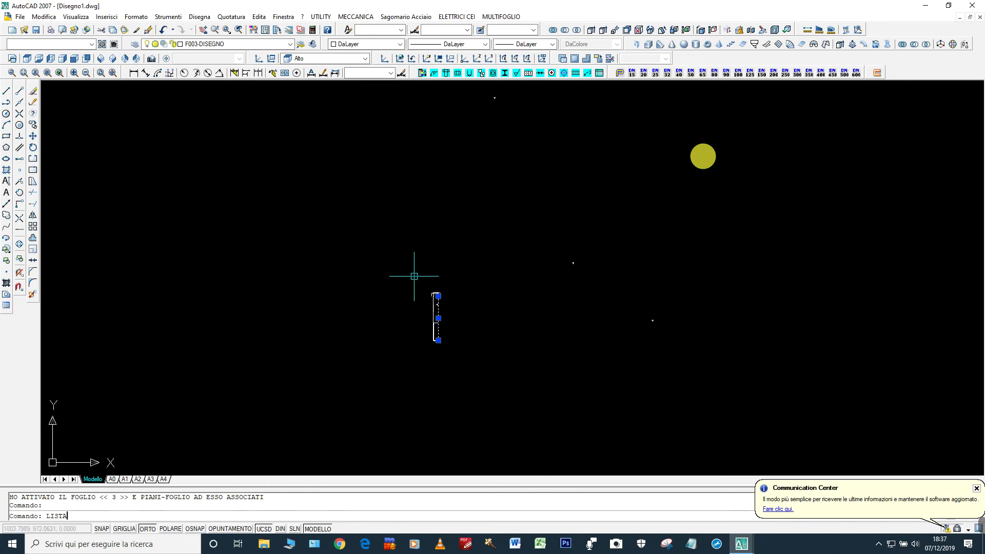
pyautogui.press('Return')
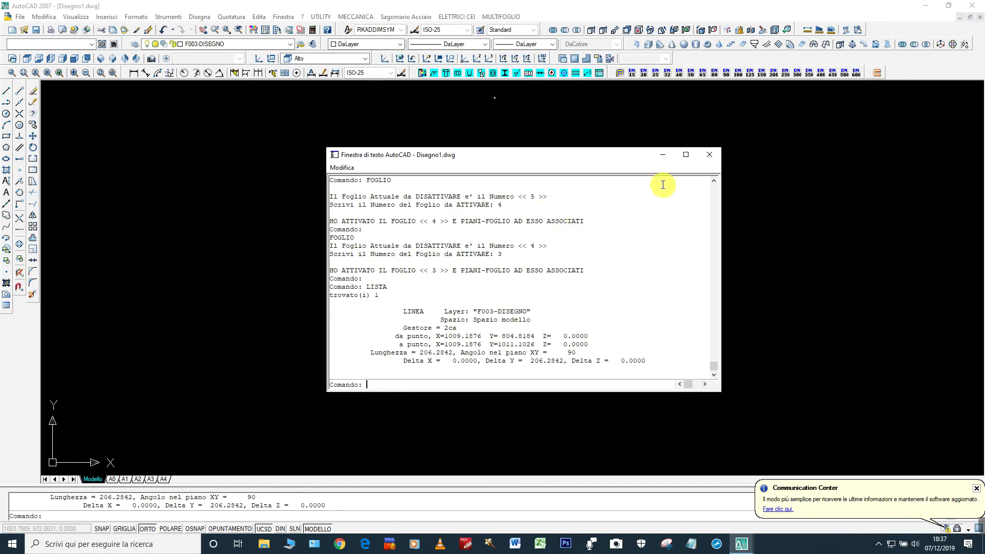
pyautogui.click(711, 162)
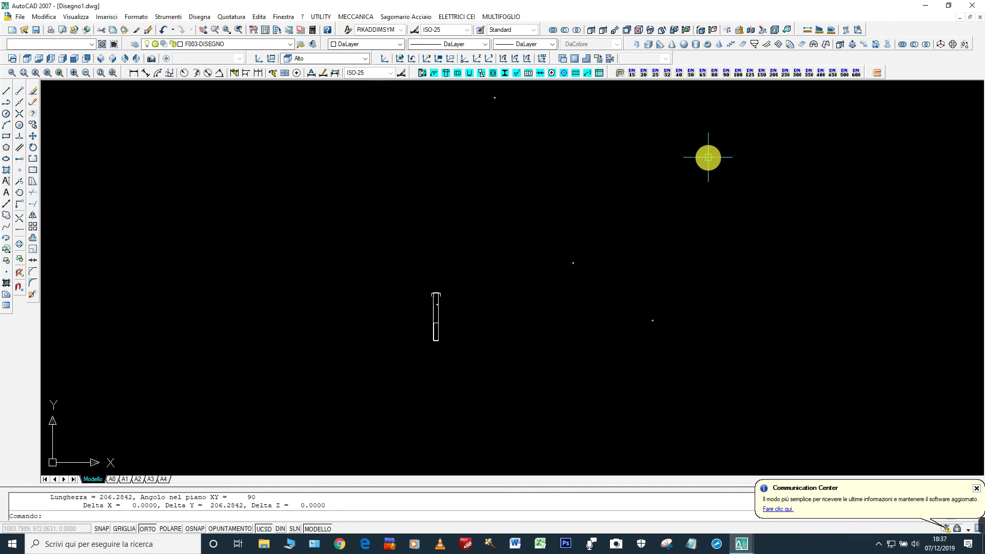
# Step: Move the bolt's 17 DISEGNO entities from sheet 3 to sheet 4, then activate sheet 4
pyautogui.click(490, 17)
pyautogui.moveTo(512, 78)
pyautogui.click(628, 80)
pyautogui.write('3')
pyautogui.press('Return')
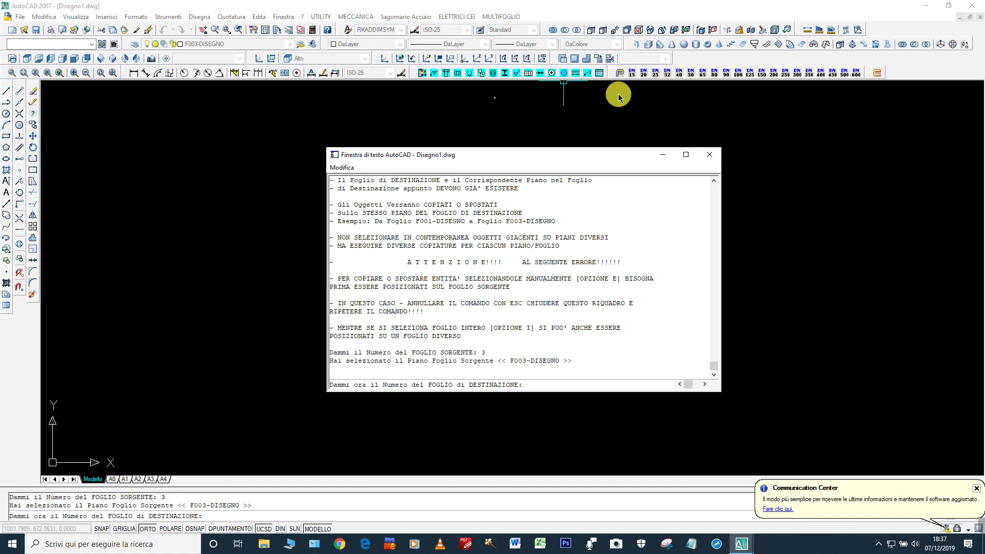
pyautogui.write('4')
pyautogui.press('Return')
pyautogui.write('s')
pyautogui.press('Return')
pyautogui.write('i')
pyautogui.press('Return')
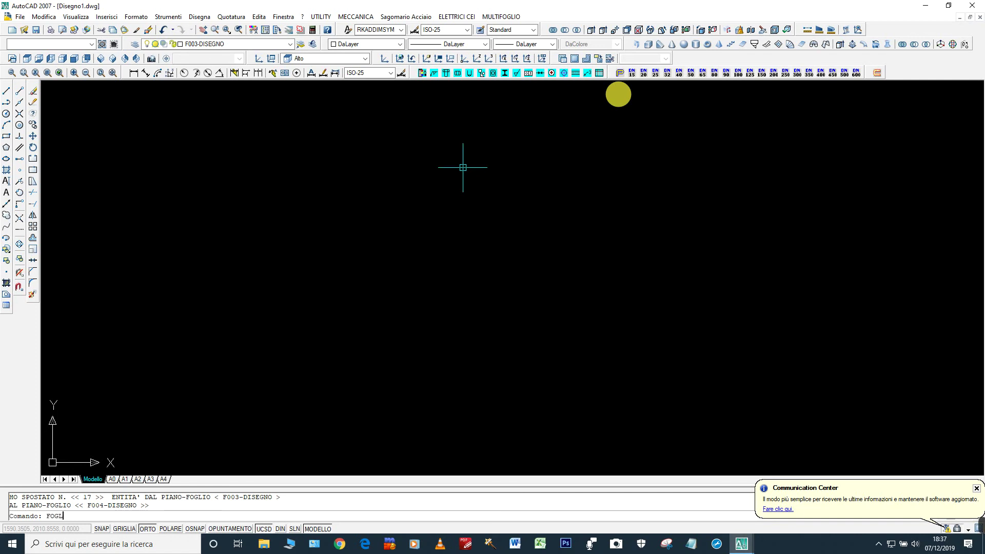
pyautogui.write('I')
pyautogui.press('Return')
# Step: Review sheets 5, 3 and 2 in turn with FOGLIO
pyautogui.write('4')
pyautogui.press('Return')
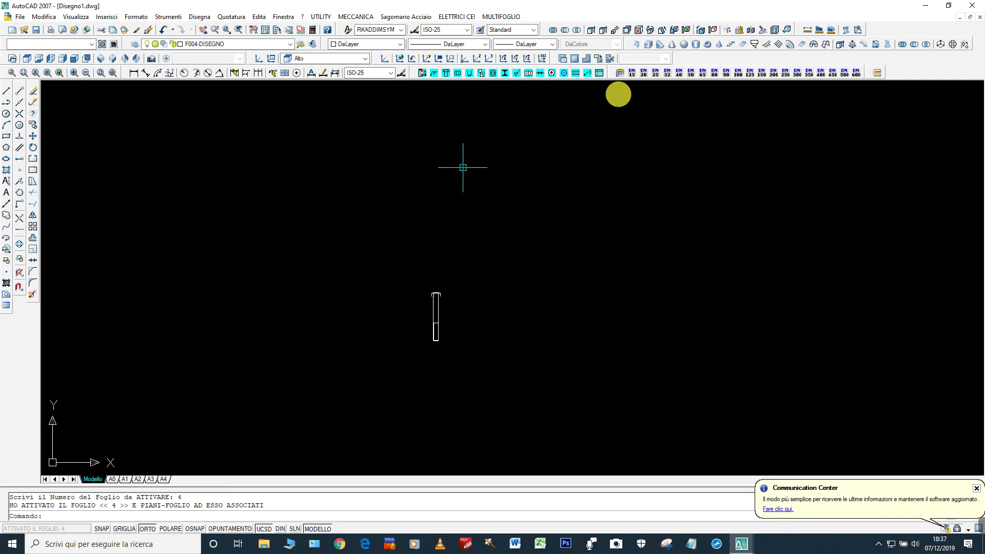
pyautogui.write('I')
pyautogui.press('Return')
pyautogui.write('5')
pyautogui.press('Return')
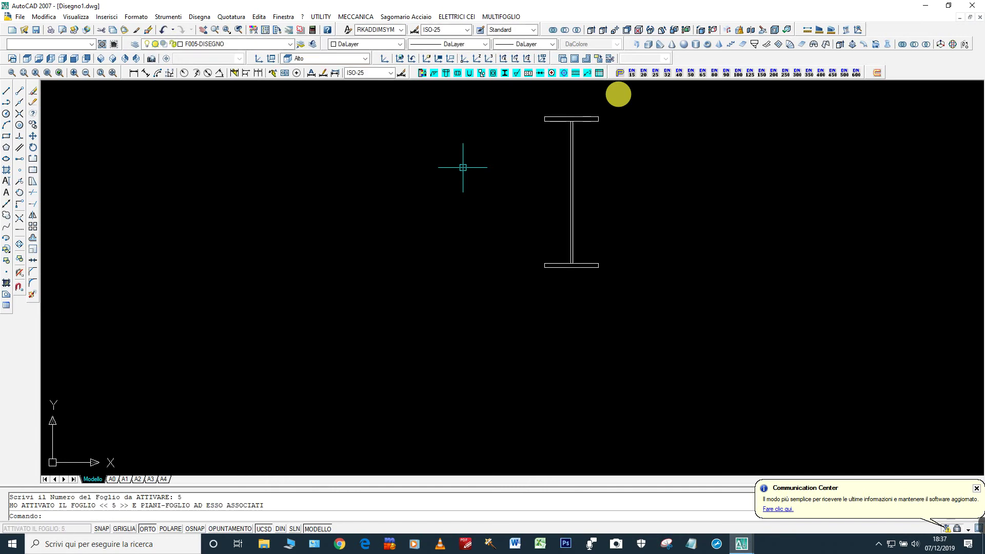
pyautogui.write('I')
pyautogui.press('Return')
pyautogui.write('3')
pyautogui.press('Return')
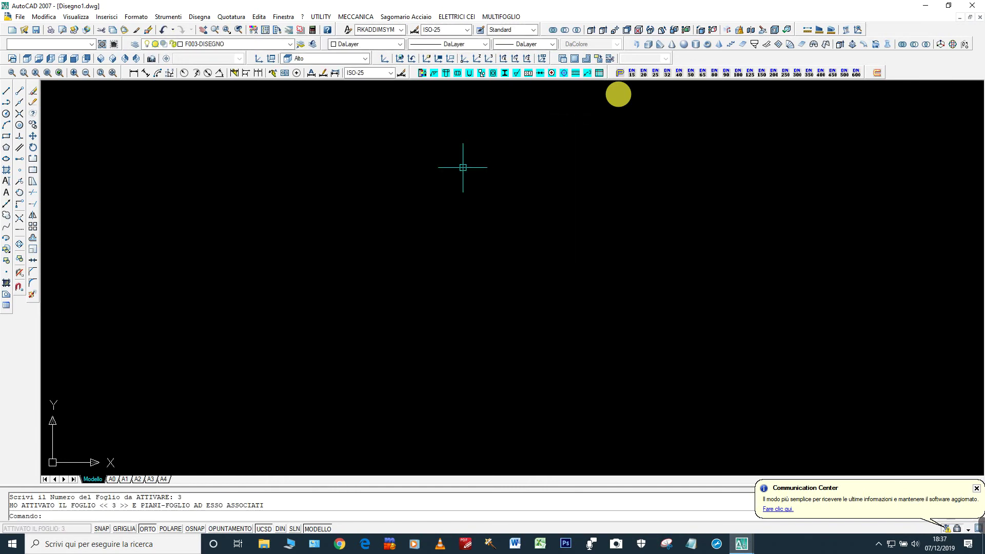
pyautogui.write('I')
pyautogui.press('Return')
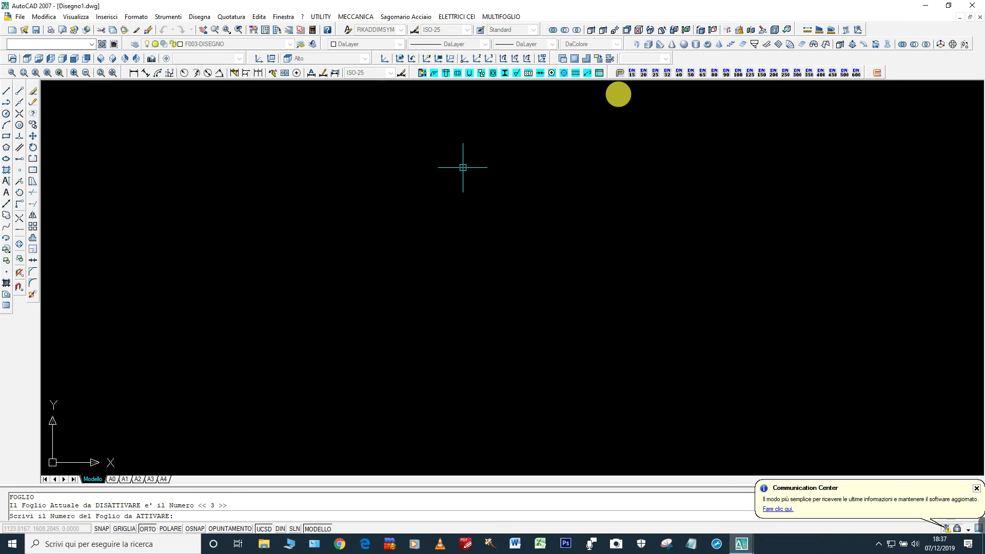
pyautogui.write('2')
pyautogui.press('Return')
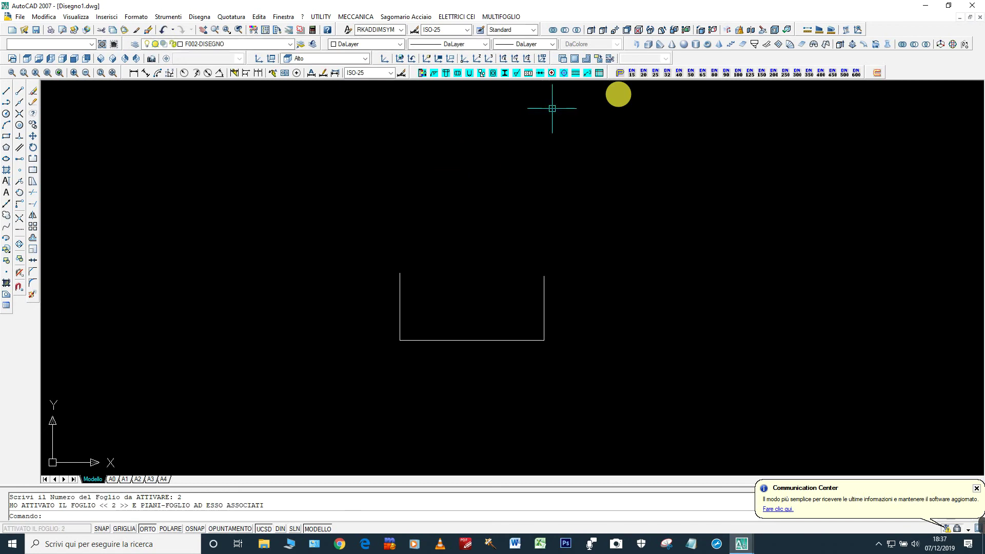
# Step: Move the U outline's 4 DISEGNO entities from sheet 2 to sheet 3, then zoom out
pyautogui.click(491, 18)
pyautogui.moveTo(515, 78)
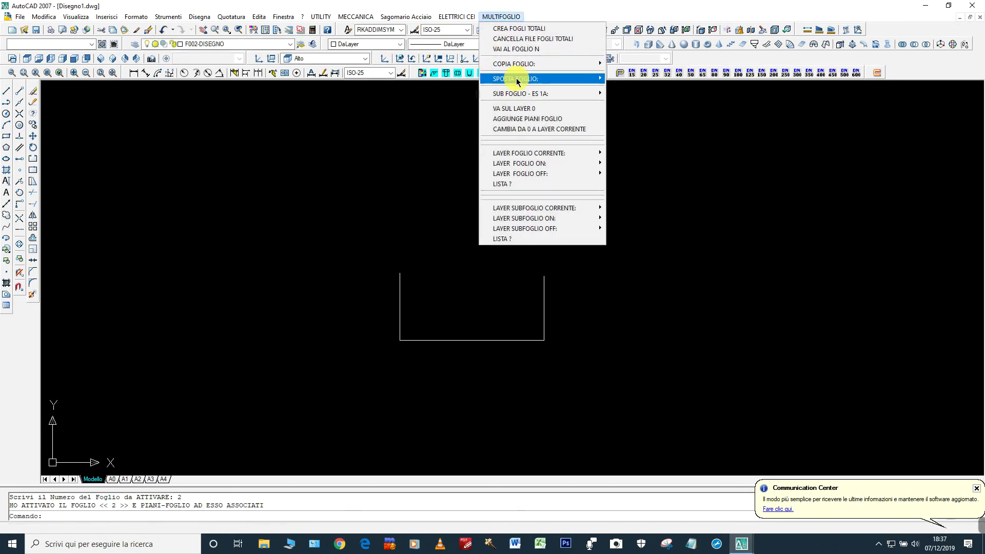
pyautogui.click(617, 79)
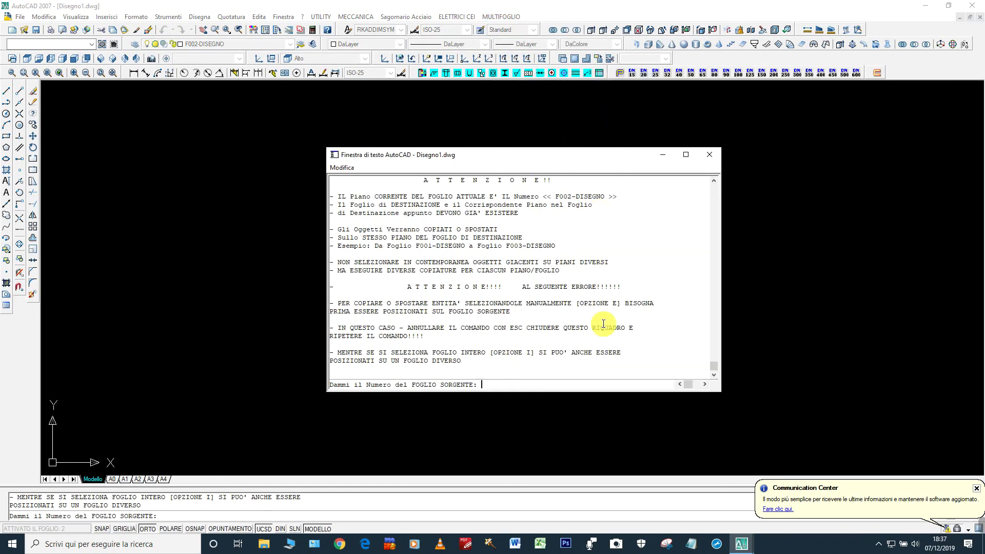
pyautogui.write('2')
pyautogui.press('Return')
pyautogui.write('3')
pyautogui.press('Return')
pyautogui.write('s')
pyautogui.press('Return')
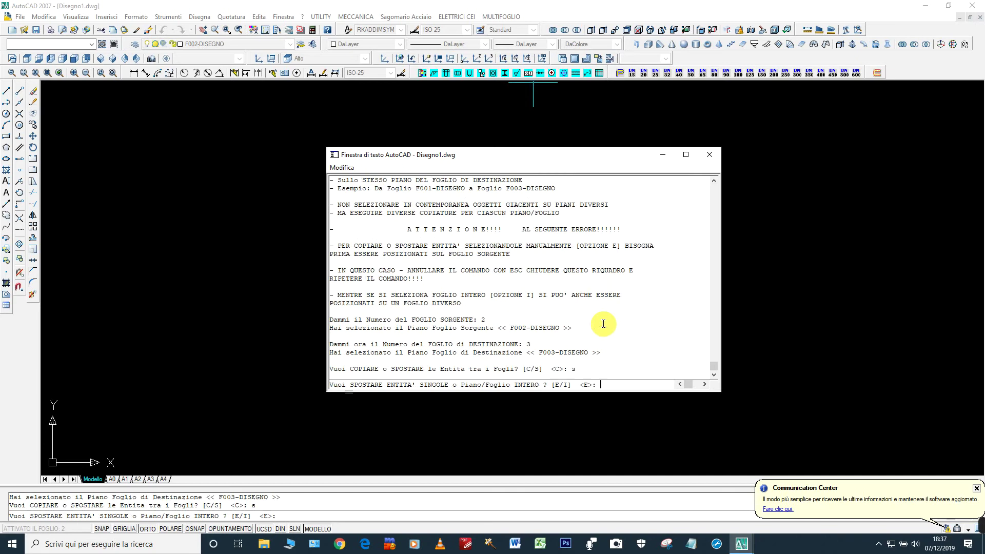
pyautogui.write('i')
pyautogui.press('Return')
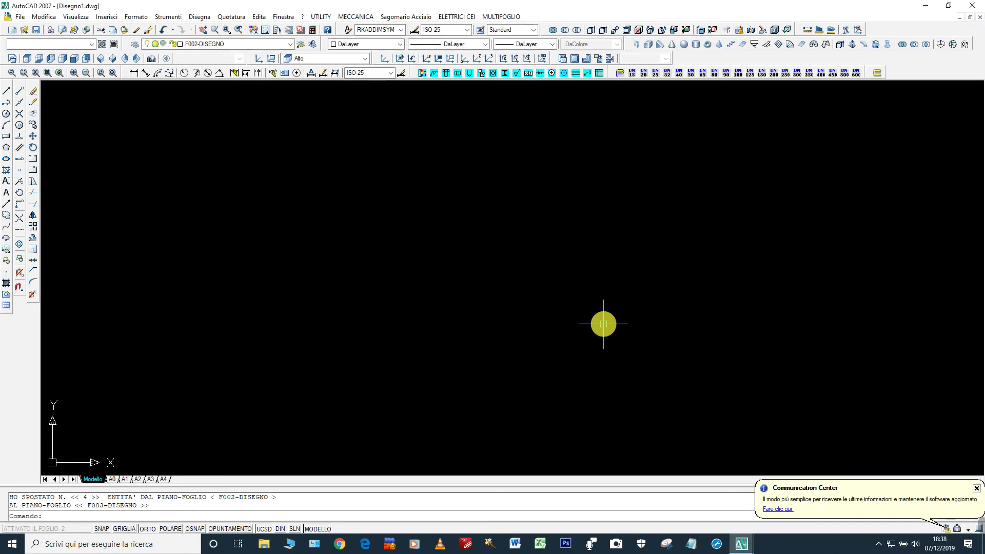
pyautogui.click(448, 510)
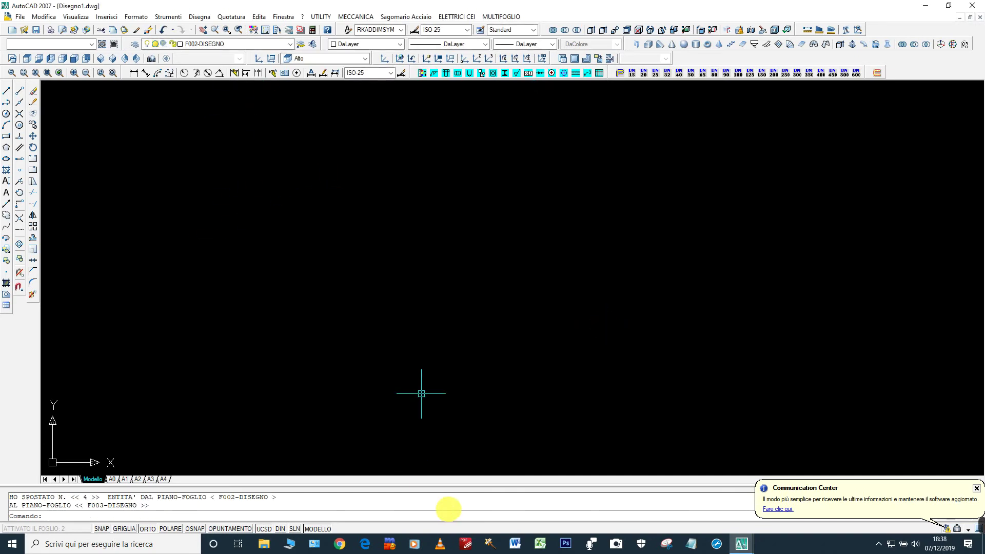
pyautogui.scroll(-1, 424, 335)
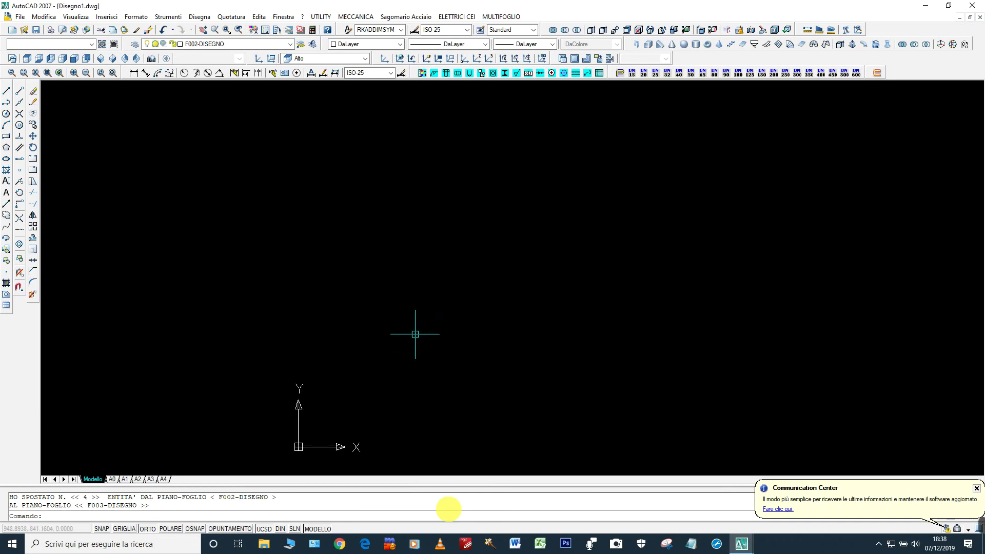
# Step: Check the layer list still shows F002-DISEGNO current, then reopen the MULTIFOGLIO menu
pyautogui.click(504, 17)
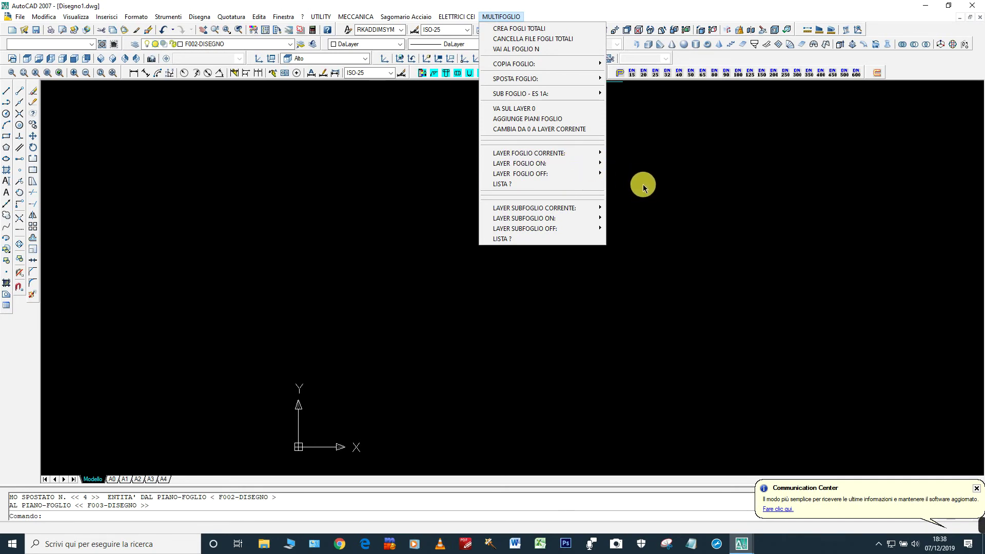
pyautogui.click(642, 190)
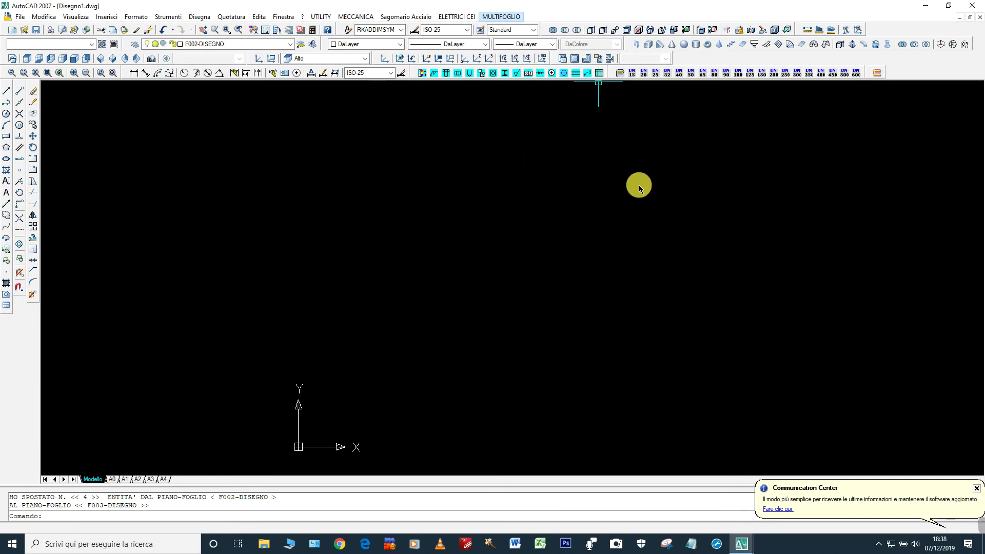
pyautogui.click(293, 45)
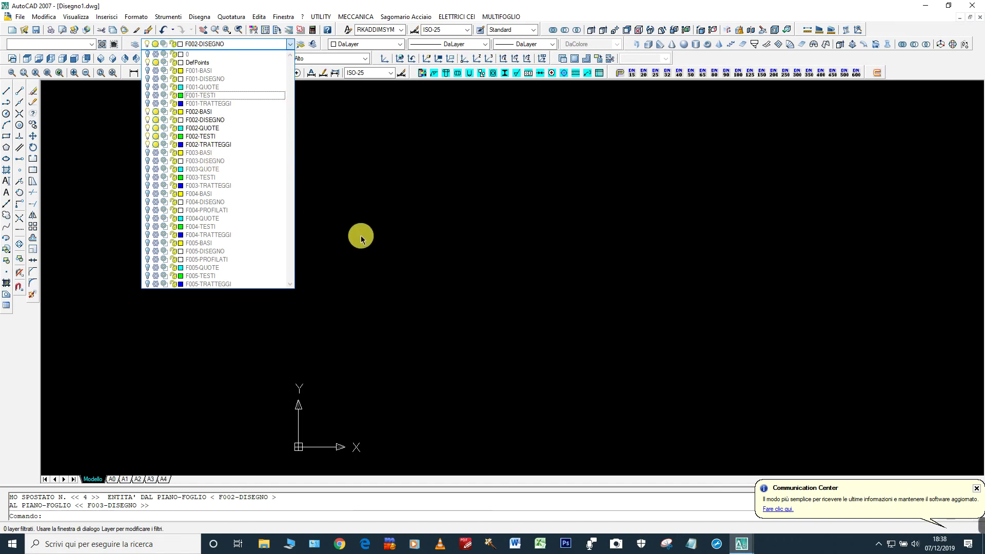
pyautogui.click(361, 236)
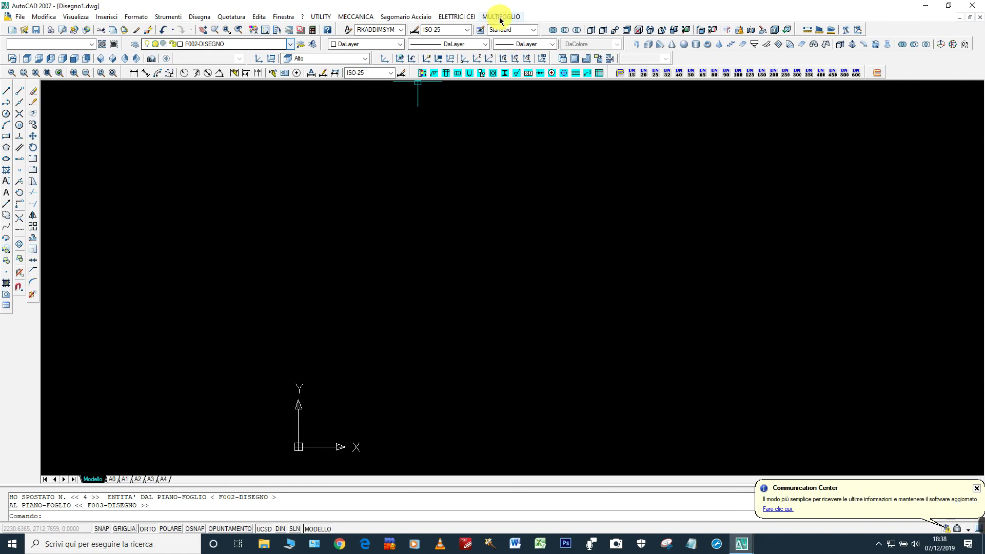
pyautogui.click(501, 17)
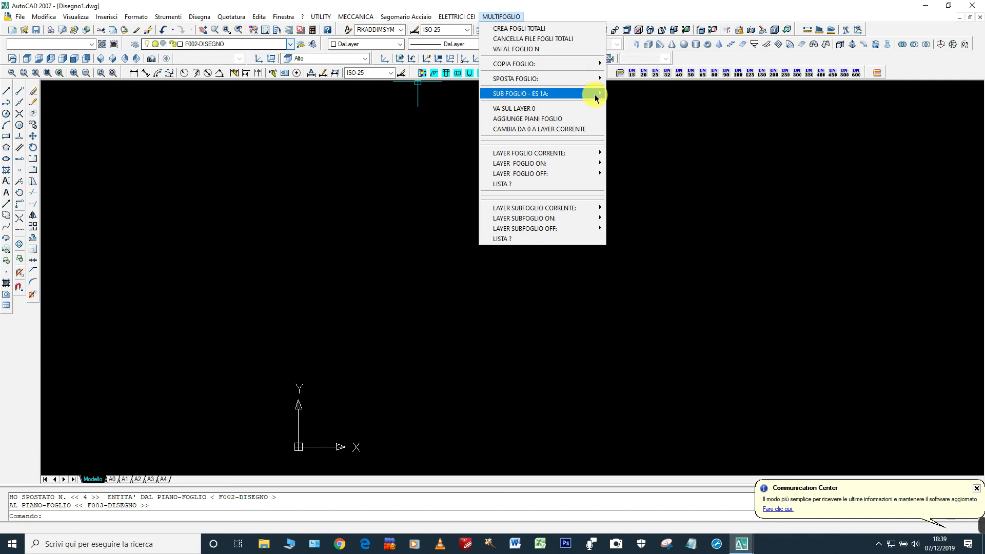
# Step: Create sub-sheet 2B via SUB FOGLIO and verify F002B-DISEGNO is current in the layer list
pyautogui.moveTo(539, 93)
pyautogui.click(639, 95)
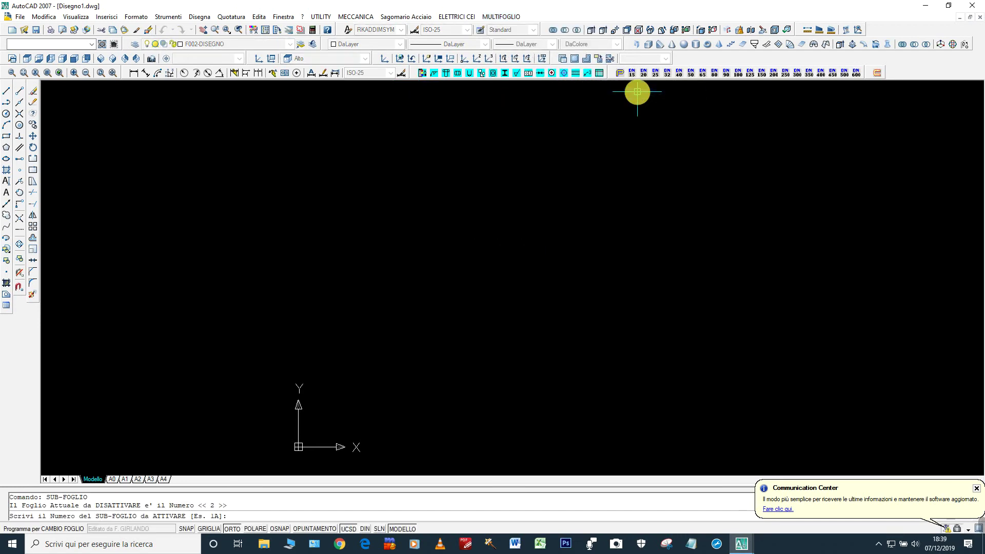
pyautogui.click(131, 494)
pyautogui.write('2B')
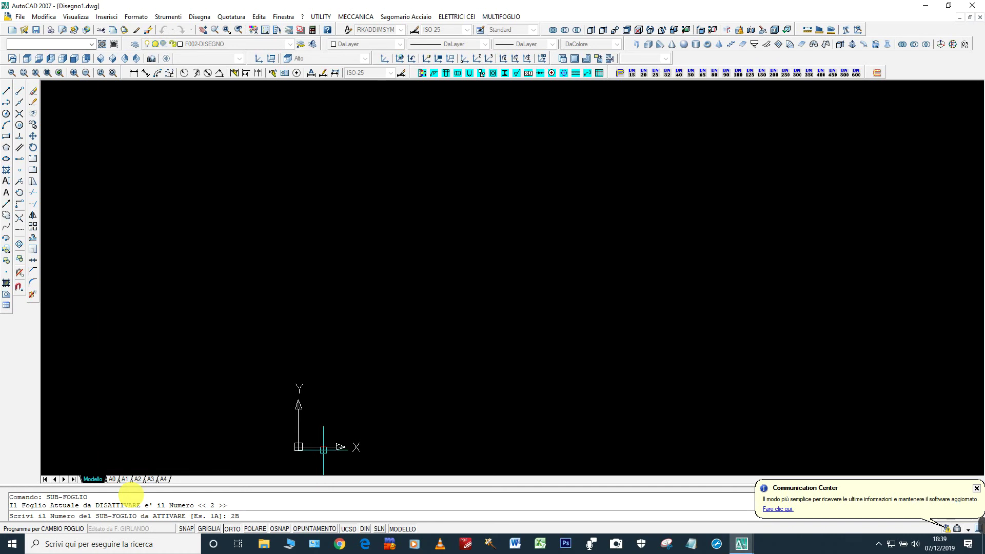
pyautogui.press('Return')
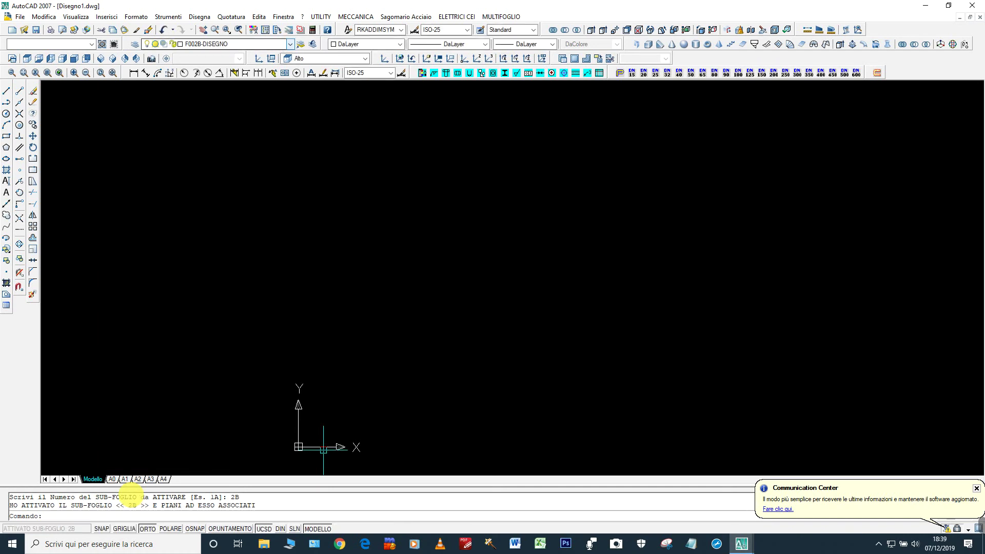
pyautogui.click(279, 46)
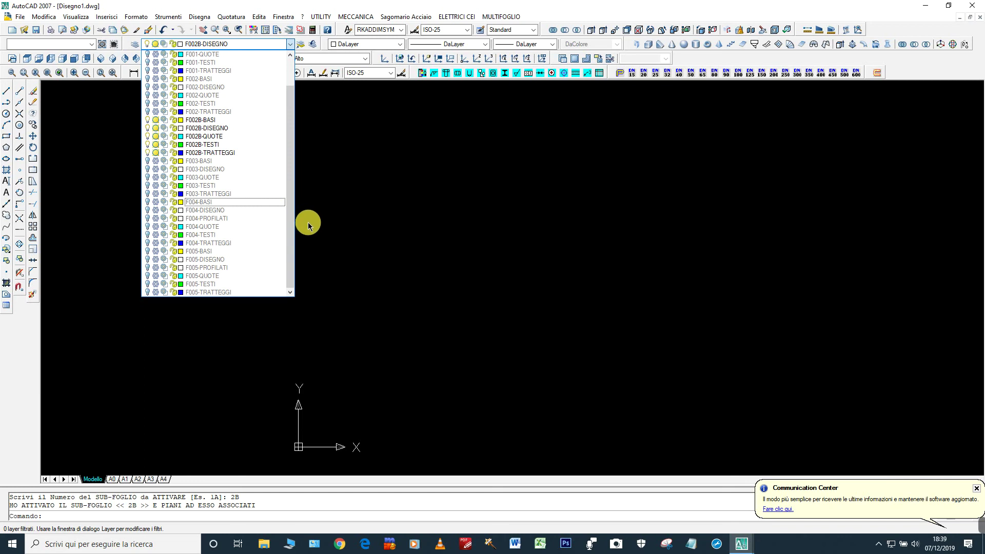
pyautogui.click(339, 351)
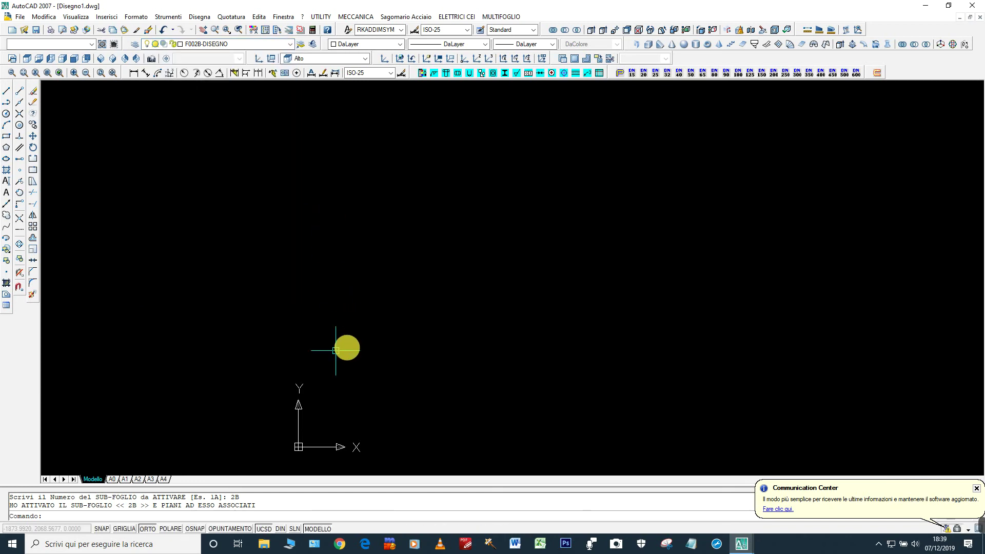
# Step: Switch back to sheet 2 with the FOGLIO command, answering the sheet-number and layer-deactivation prompts
pyautogui.click(495, 17)
pyautogui.moveTo(513, 64)
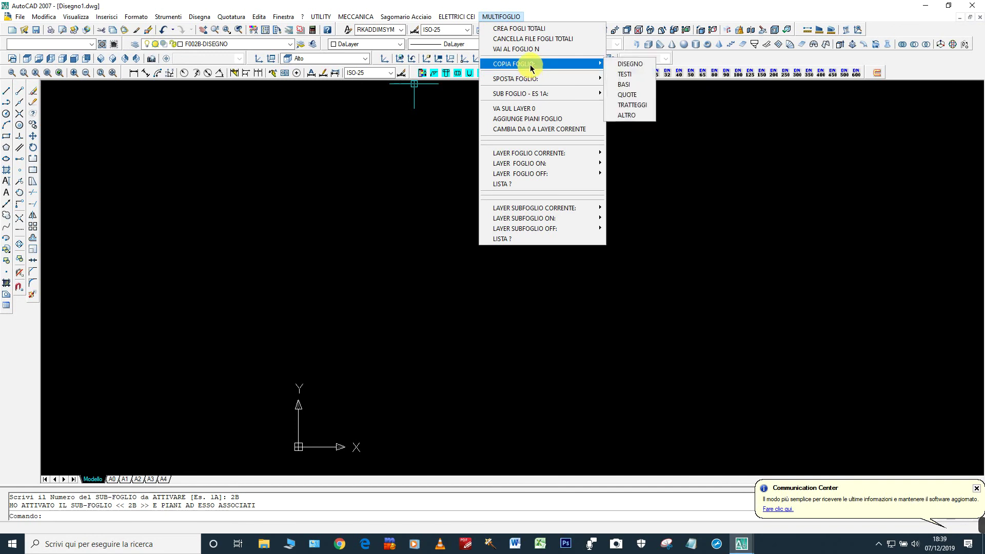
pyautogui.click(528, 49)
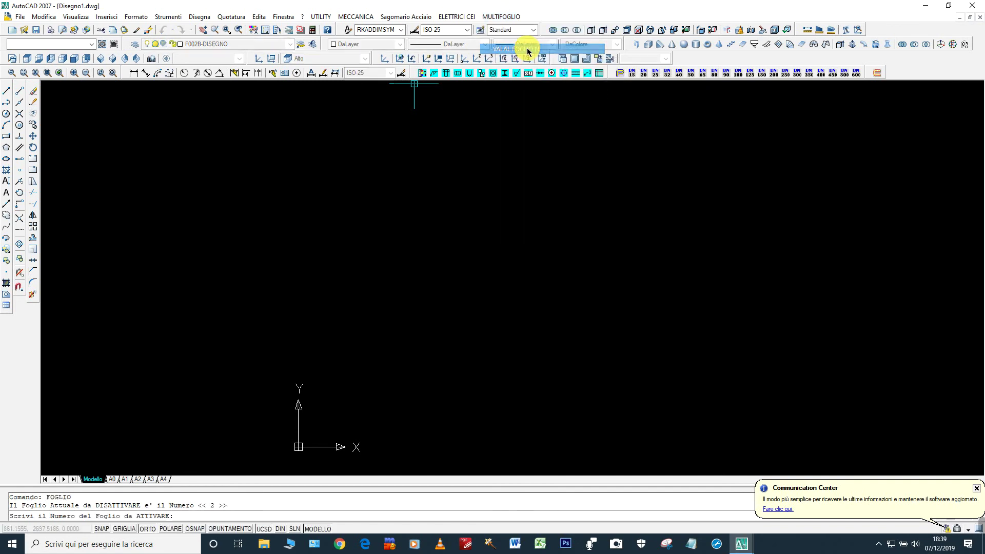
pyautogui.write('2')
pyautogui.press('Return')
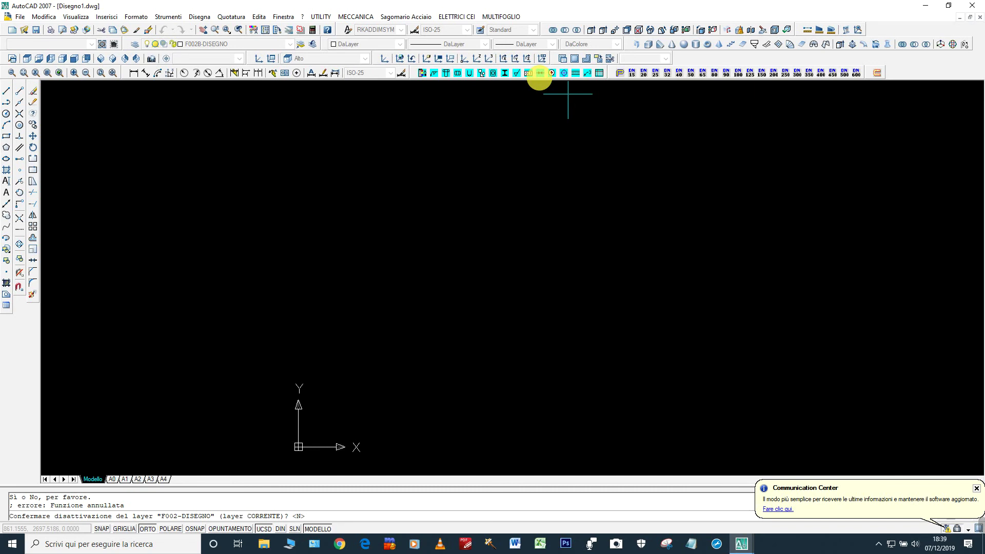
pyautogui.press('Escape')
pyautogui.press('Escape')
pyautogui.write('FOGLIO')
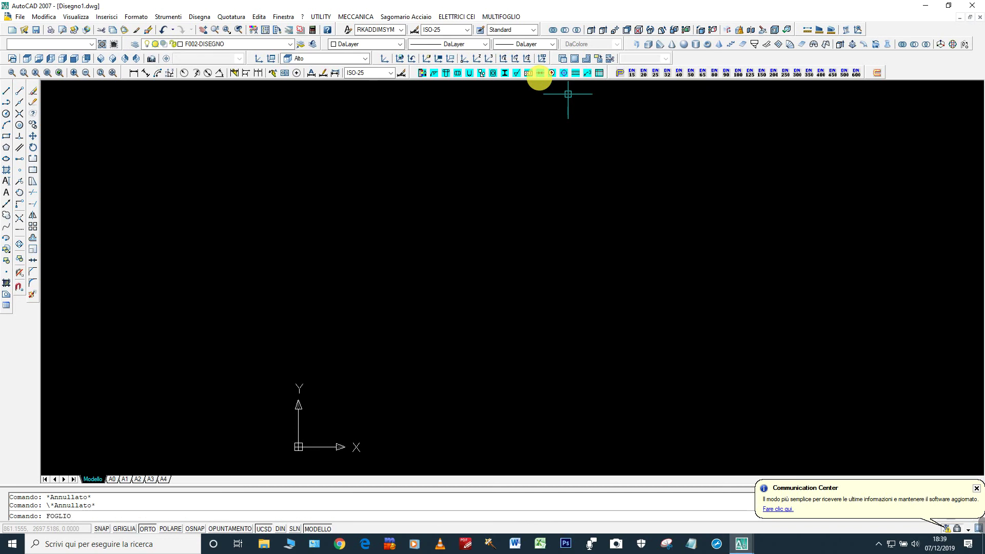
pyautogui.press('Return')
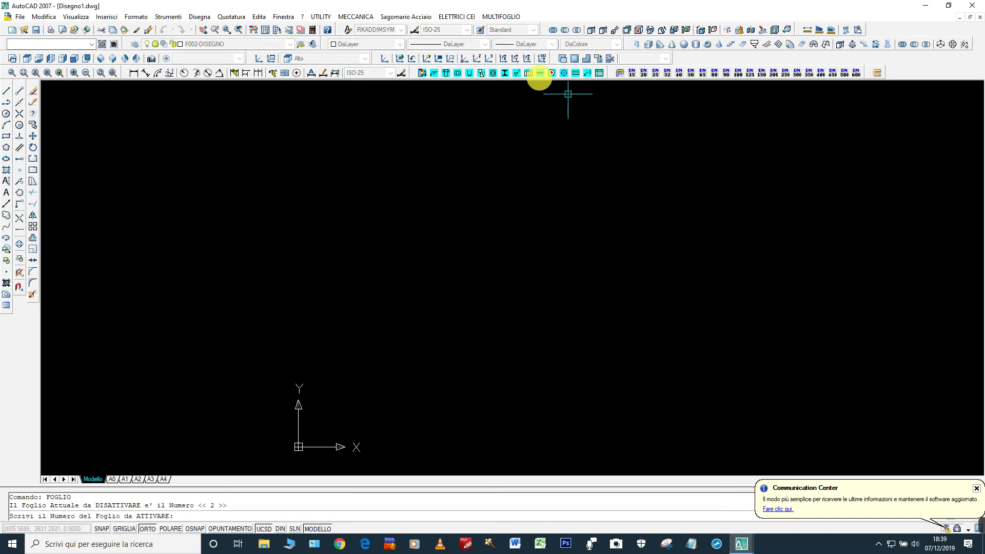
pyautogui.write('1')
pyautogui.press('Return')
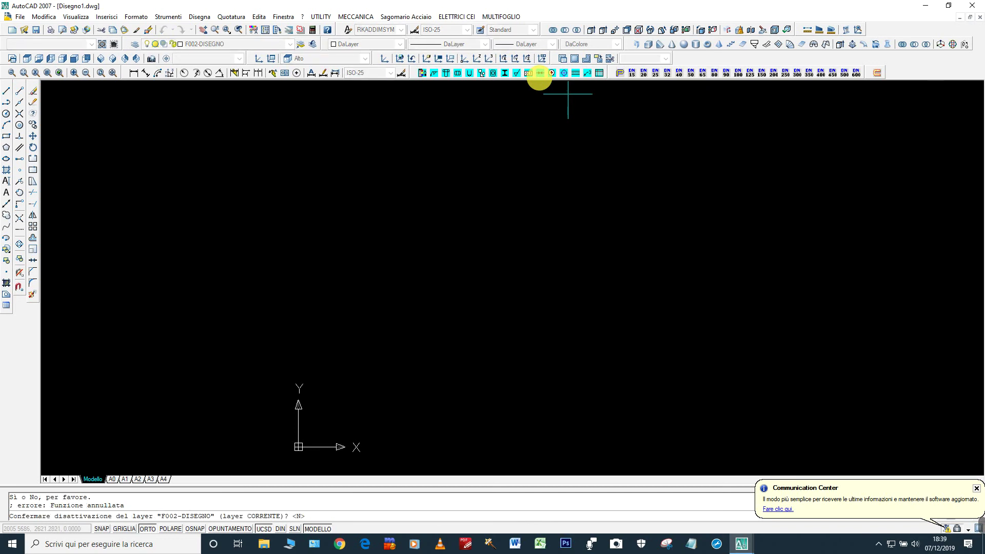
pyautogui.press('Return')
pyautogui.press('Return')
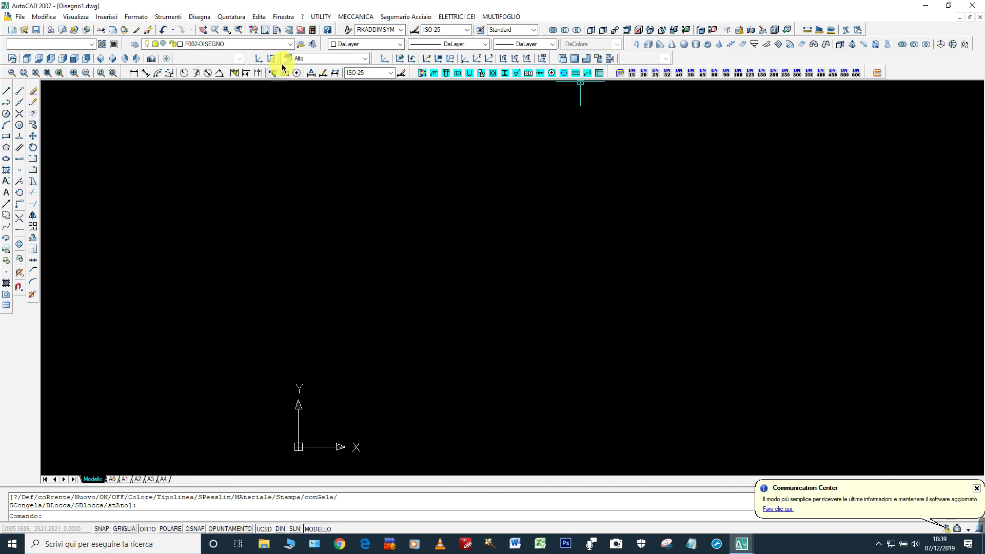
# Step: Confirm F002-DISEGNO is the current layer and start the SUB FOGLIO sub-sheet activation
pyautogui.click(290, 44)
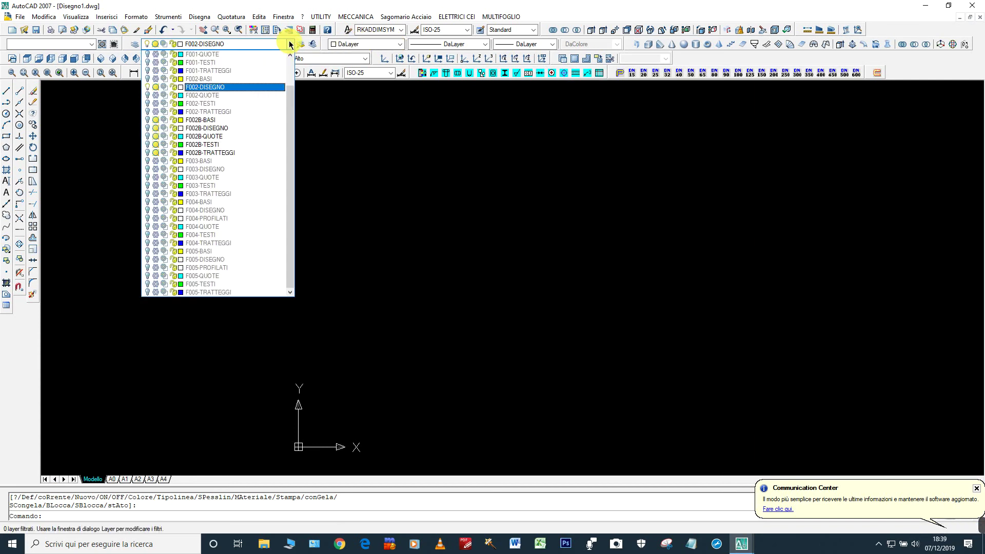
pyautogui.click(497, 19)
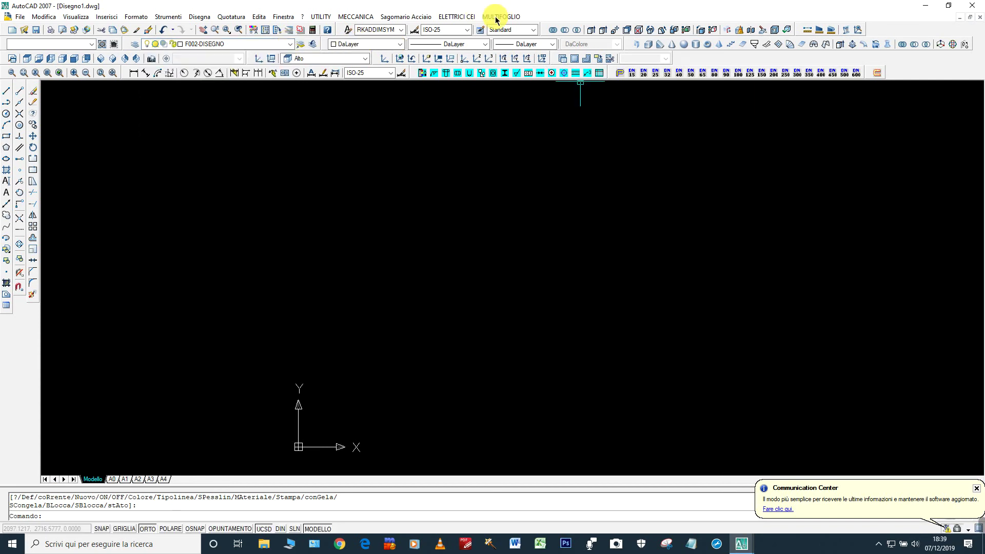
pyautogui.click(495, 17)
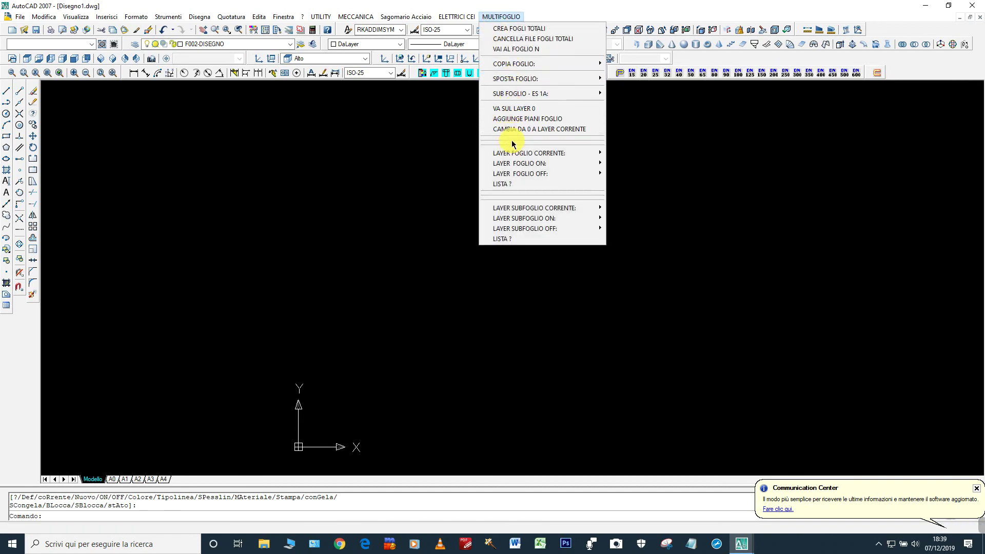
pyautogui.click(622, 95)
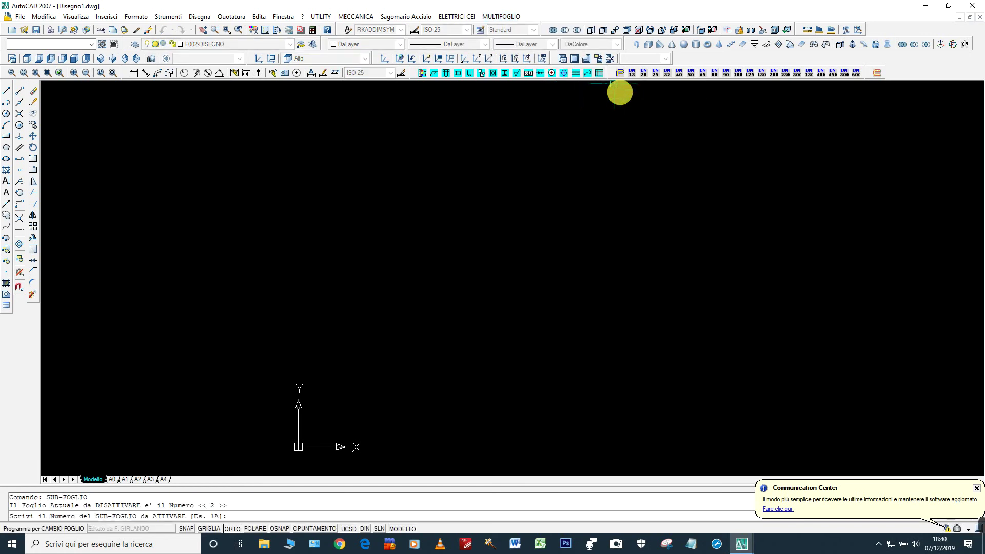
pyautogui.write('2B')
# Step: Activate sub-sheet 2B so its layers turn on and F002B-DISEGNO becomes current
pyautogui.press('Return')
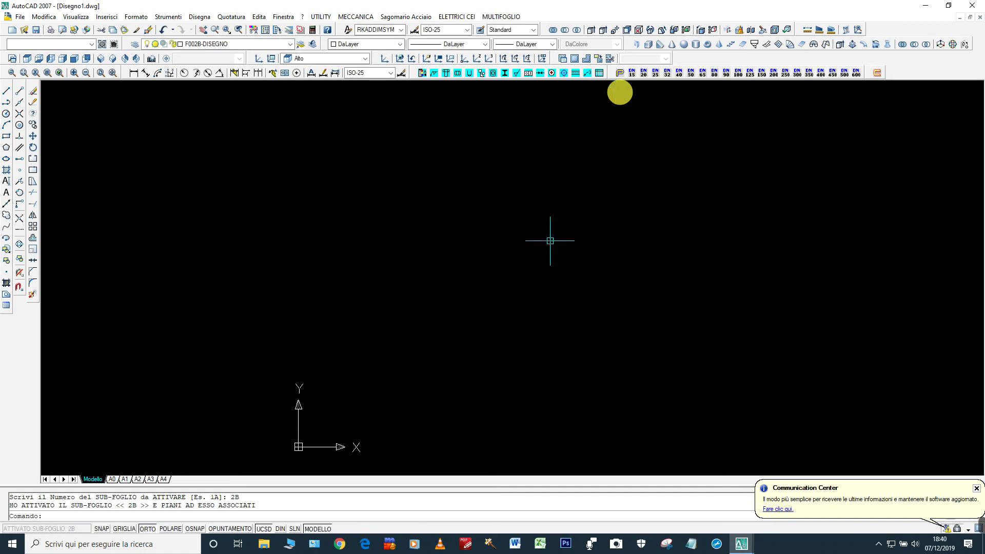
pyautogui.click(497, 17)
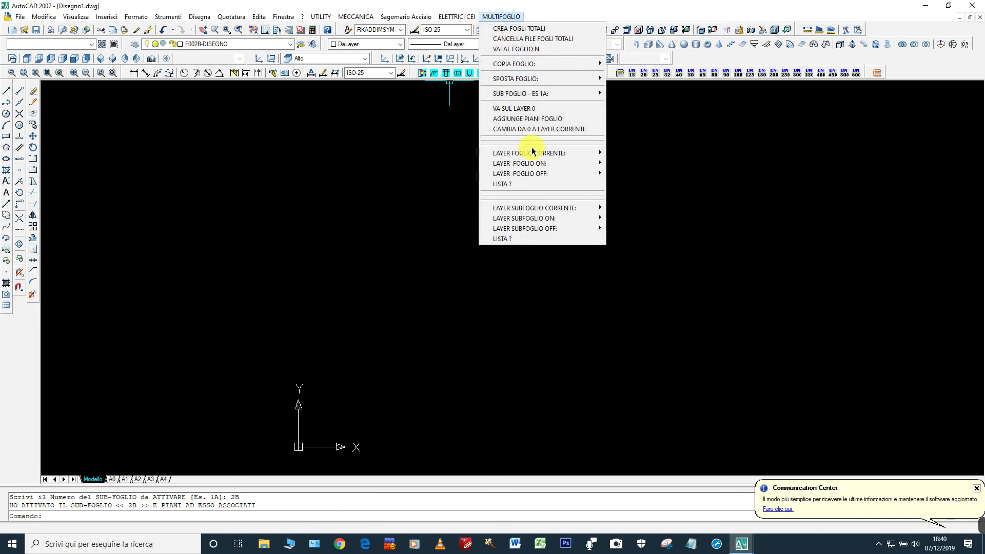
pyautogui.click(507, 272)
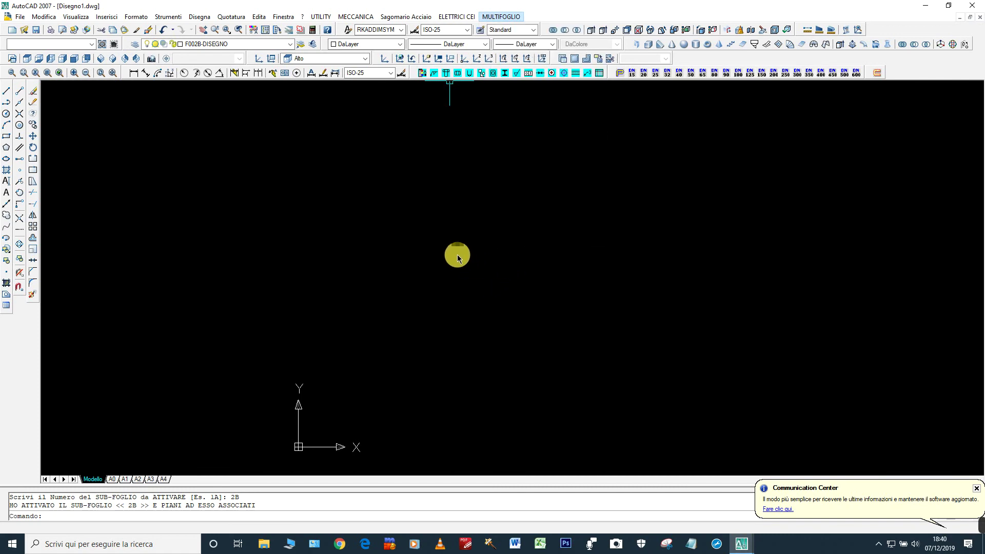
pyautogui.click(18, 17)
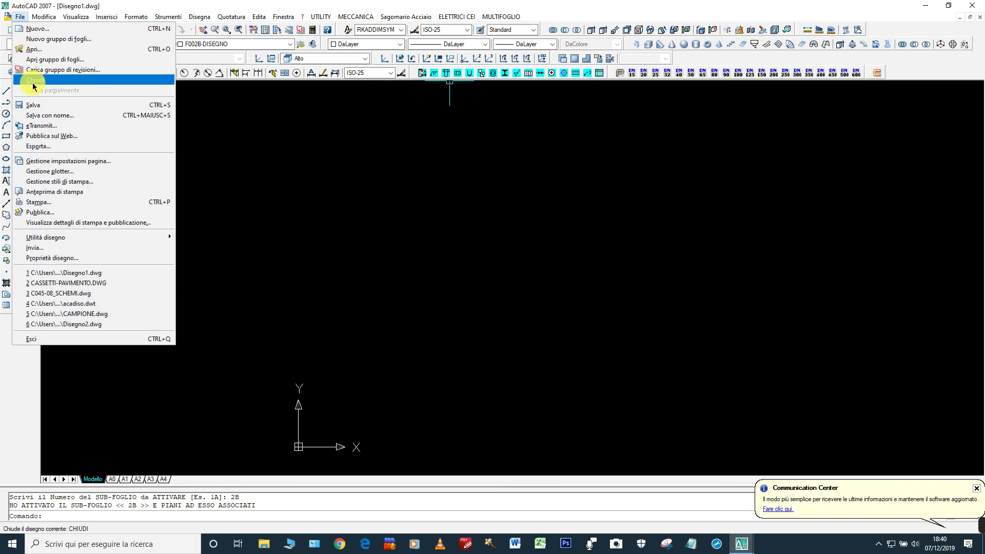
# Step: Close Disegno1.dwg discarding changes, then create Disegno2.dwg from the acadiso.dwt template
pyautogui.click(33, 81)
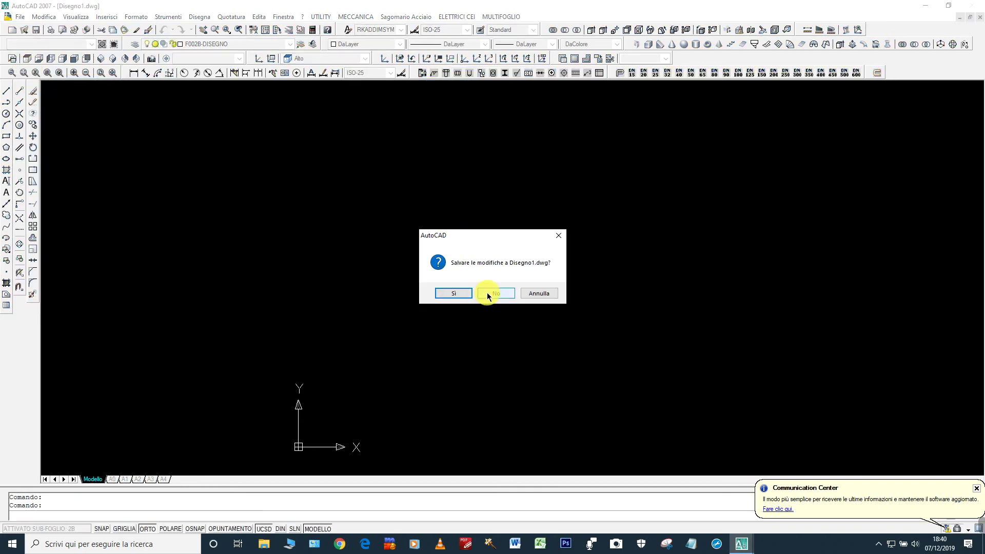
pyautogui.click(488, 293)
pyautogui.click(14, 18)
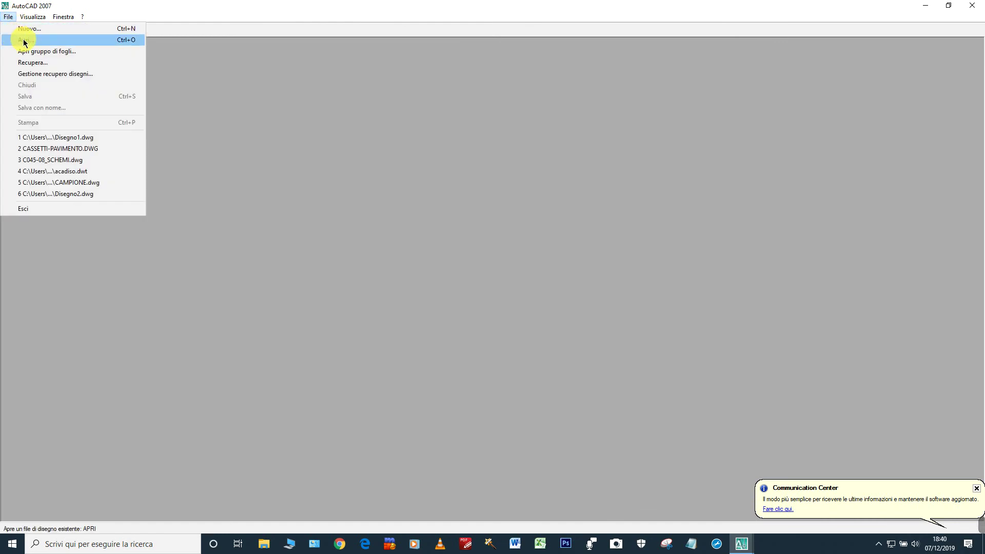
pyautogui.click(23, 29)
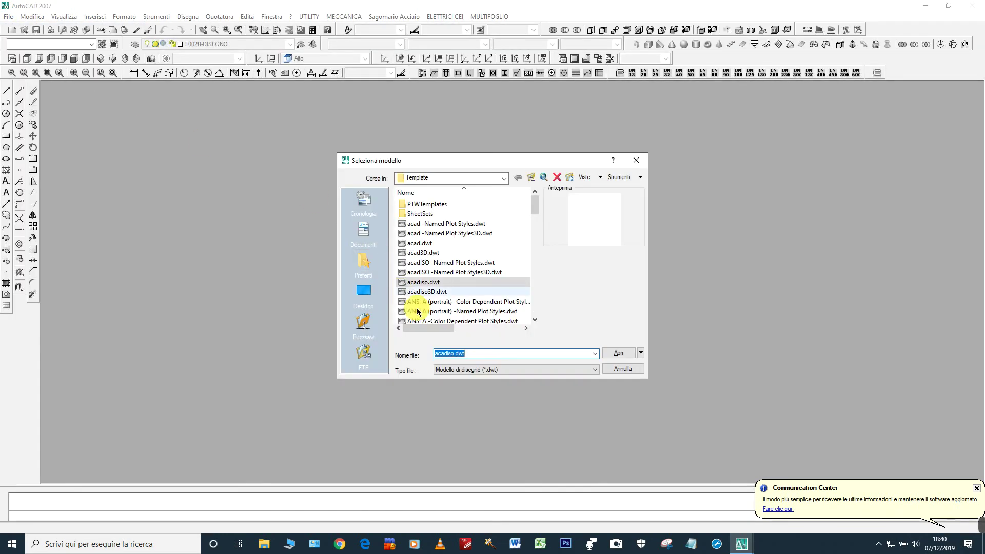
pyautogui.click(621, 354)
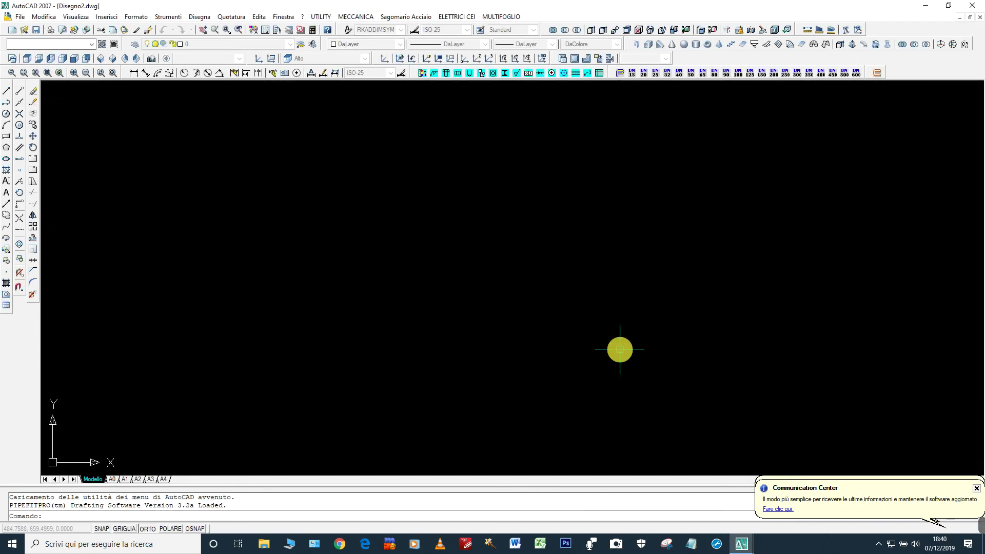
# Step: Open the MULTIFOGLIO menu, then view the ELETTRICI CEI symbol categories in Disegno2.dwg
pyautogui.click(497, 16)
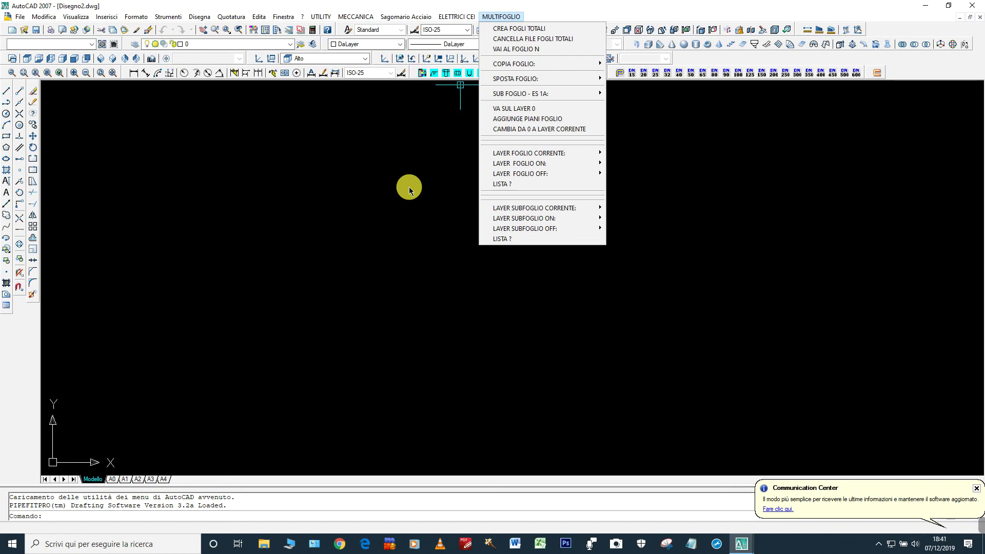
pyautogui.click(449, 16)
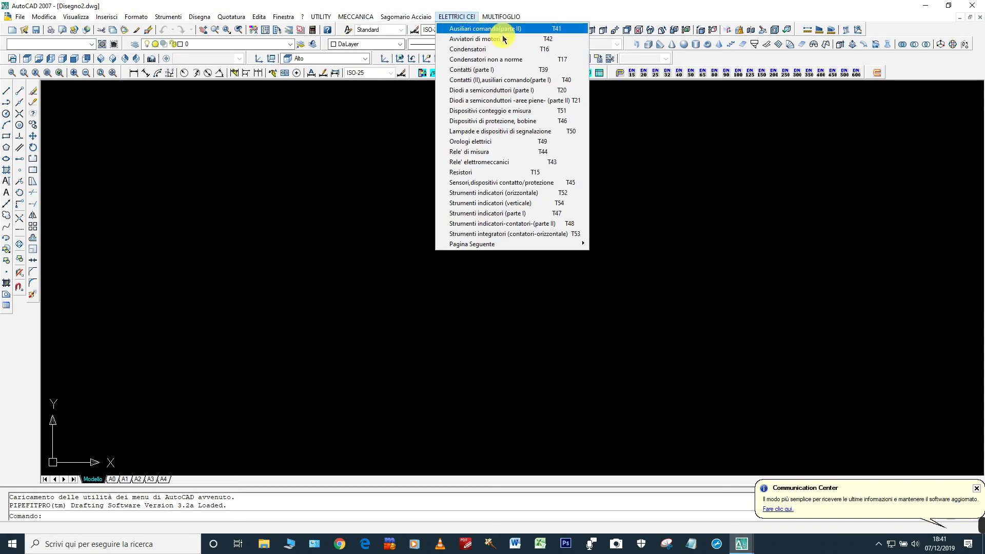
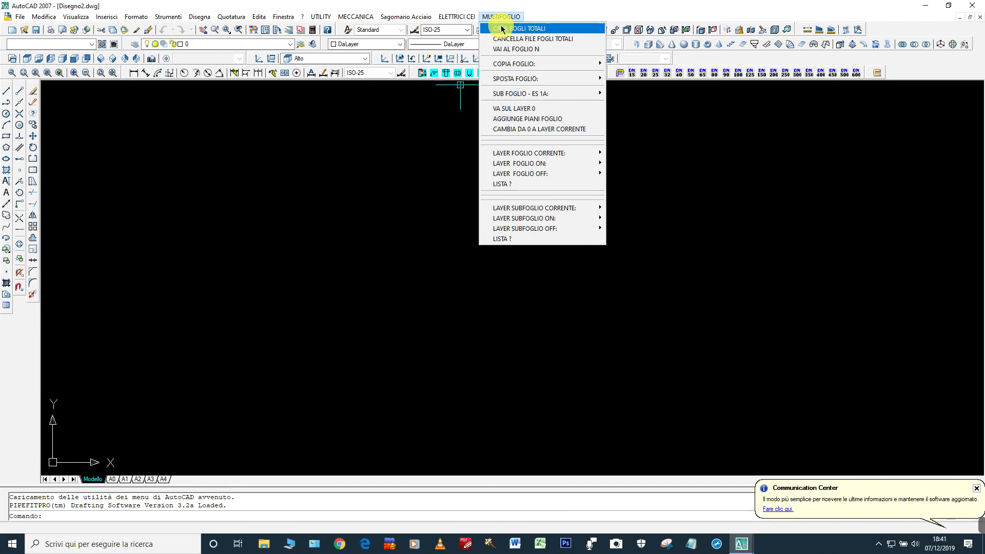
# Step: Create 250 numbered sheets with MULTIFOGLIO's CREA FOGLI TOTALI, starting from sheet 1
pyautogui.click(502, 29)
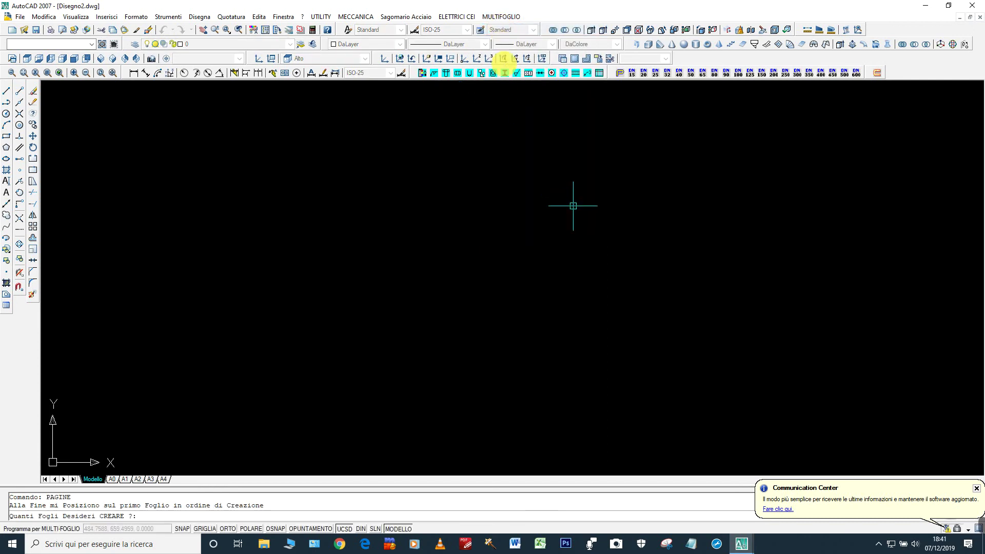
pyautogui.write('250')
pyautogui.press('Return')
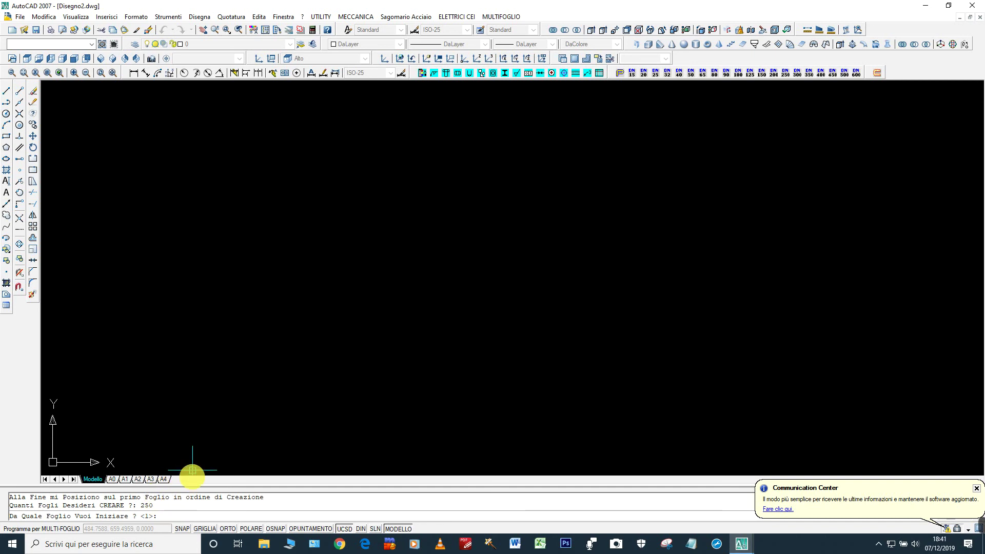
pyautogui.press('Return')
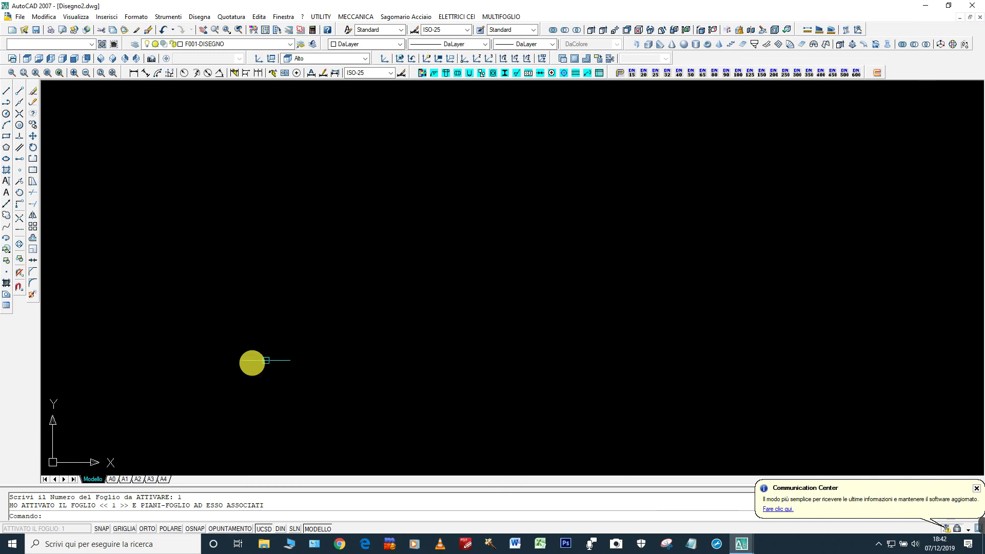
# Step: Scroll the layer list to confirm the F250 sheet layers exist, then show the MULTIFOGLIO menu
pyautogui.click(290, 44)
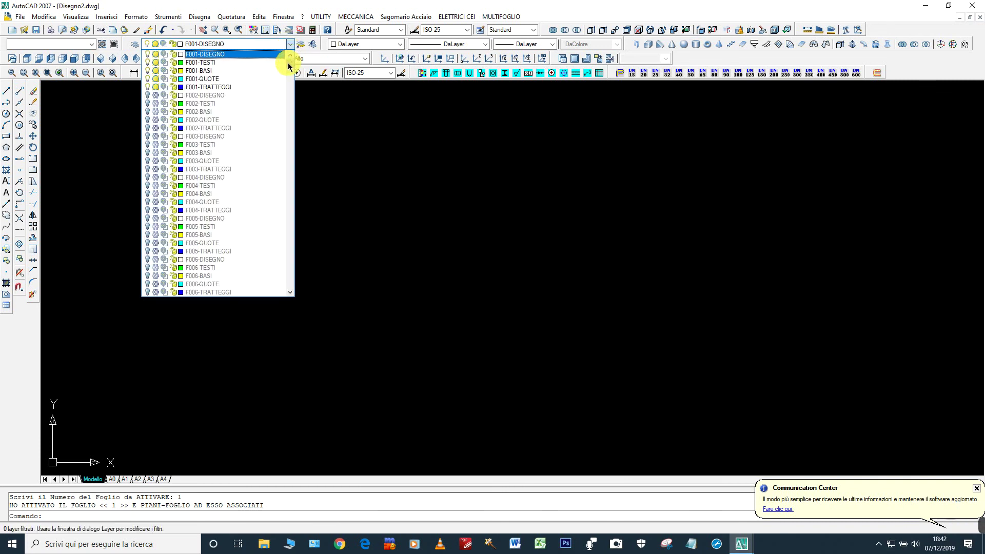
pyautogui.moveTo(290, 66); pyautogui.dragTo(286, 303)
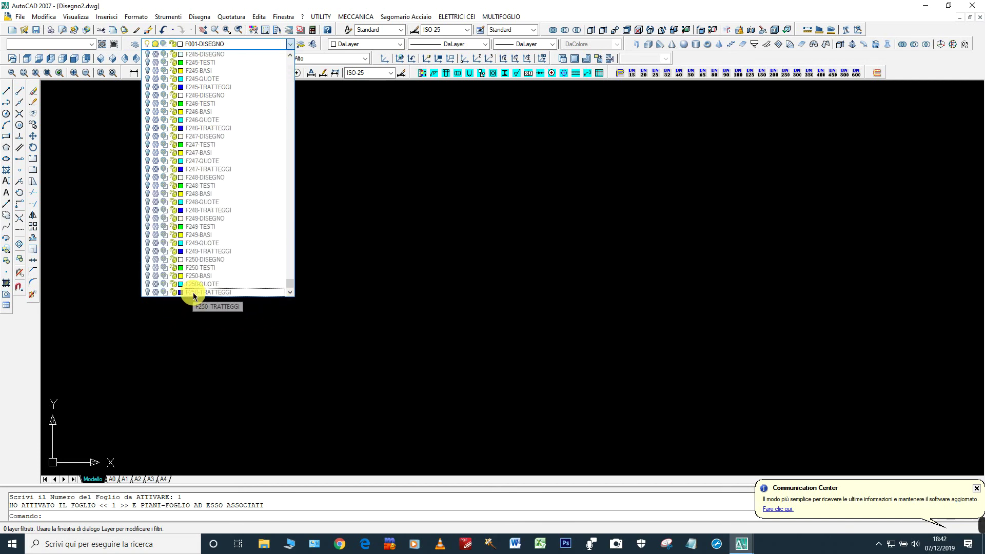
pyautogui.press('Escape')
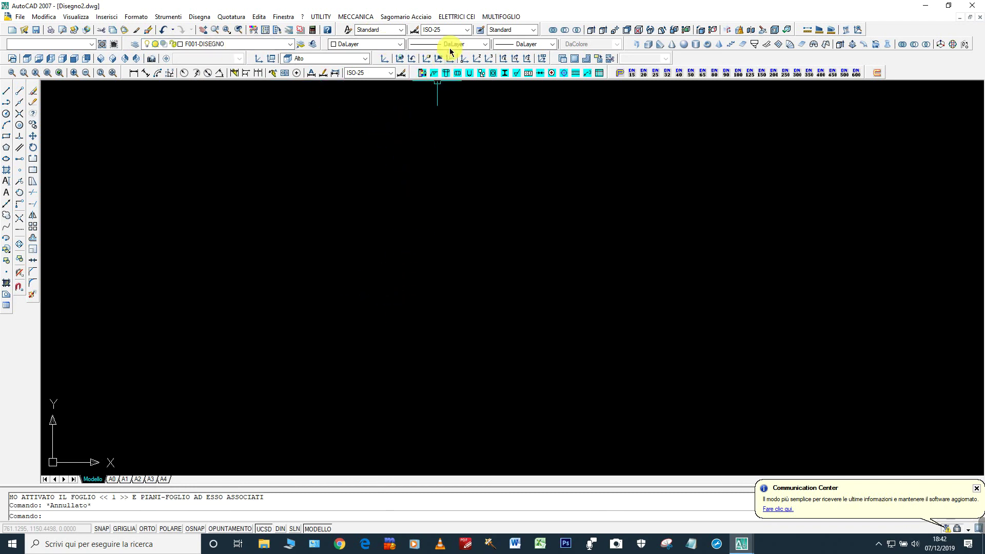
pyautogui.click(490, 17)
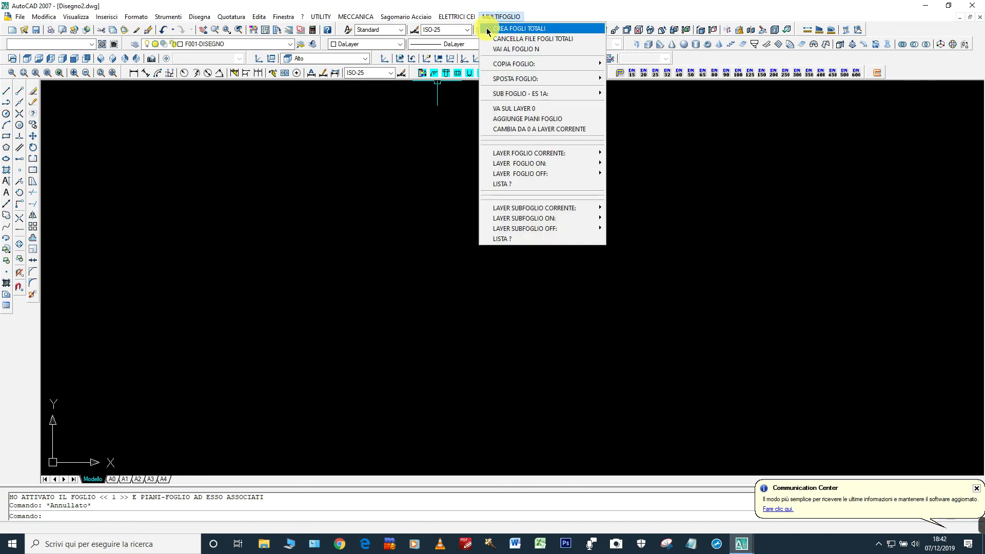
# Step: Locate the PAGINE.SCR script on drive C: in File Explorer, then close Explorer
pyautogui.click(262, 545)
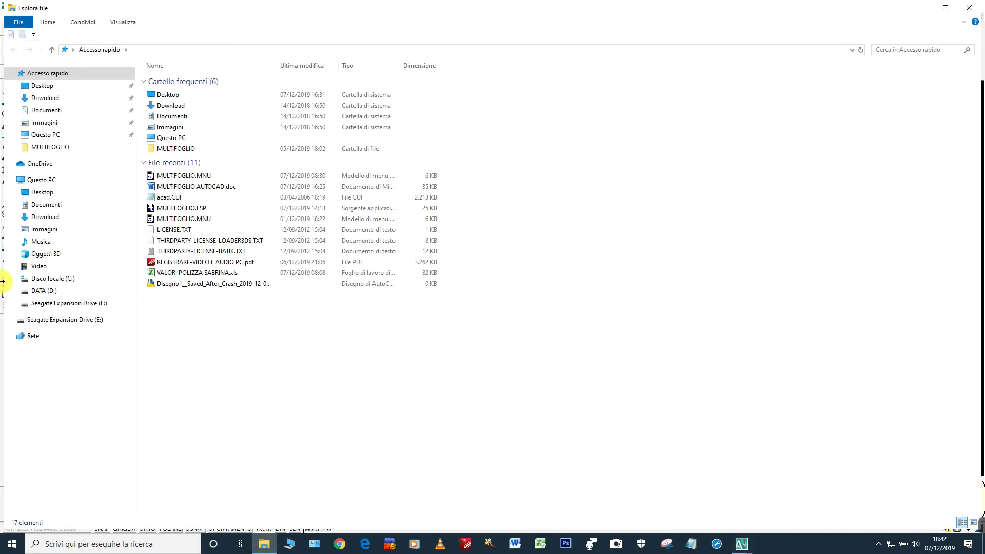
pyautogui.click(41, 278)
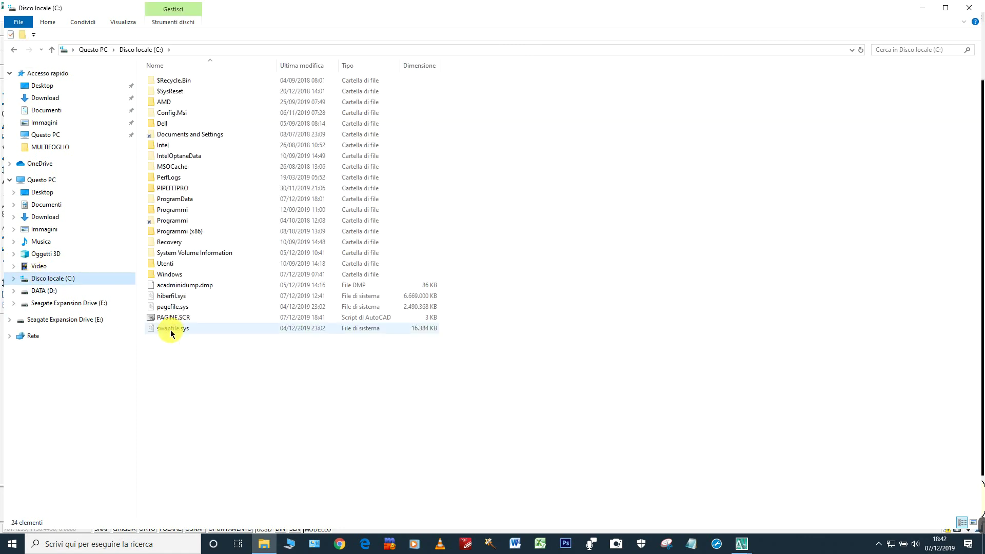
pyautogui.click(177, 319)
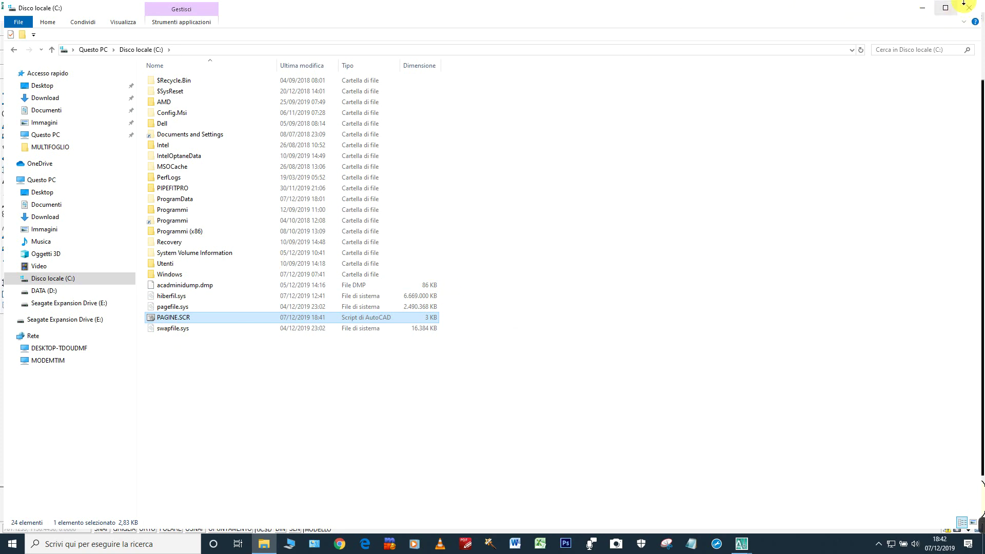
pyautogui.click(965, 5)
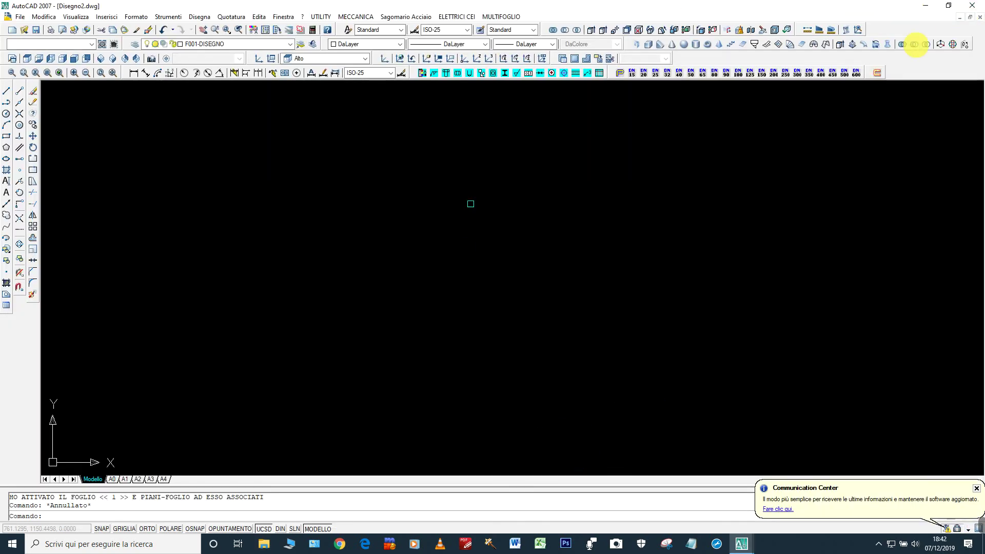
# Step: Delete c:/pagine.scr with MULTIFOGLIO's CANCELLA FILE FOGLI TOTALI command
pyautogui.click(500, 16)
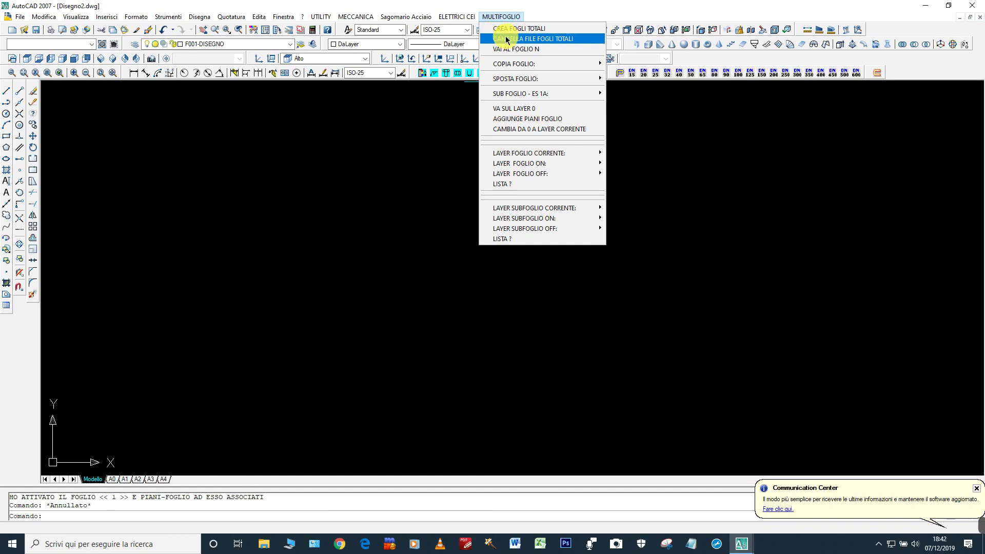
pyautogui.click(505, 40)
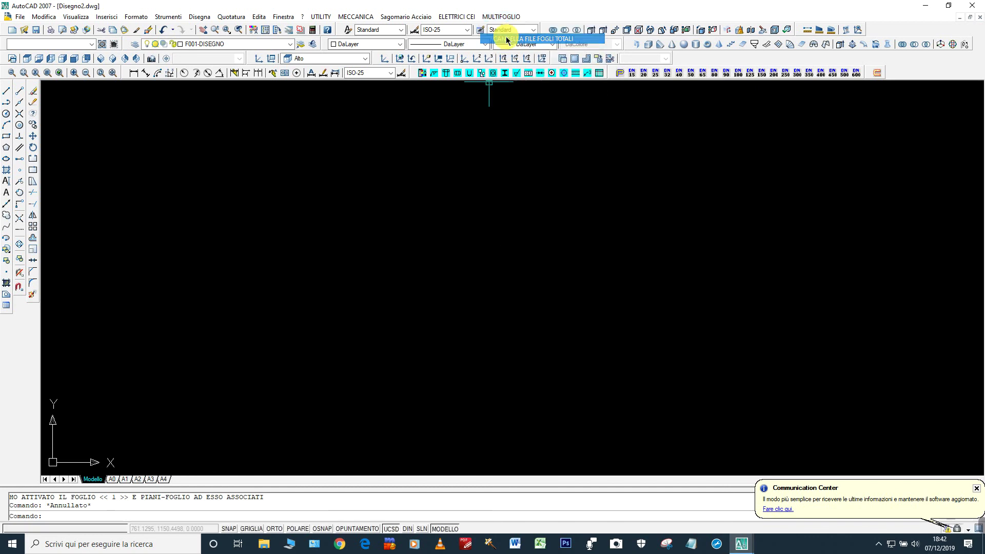
pyautogui.click(267, 543)
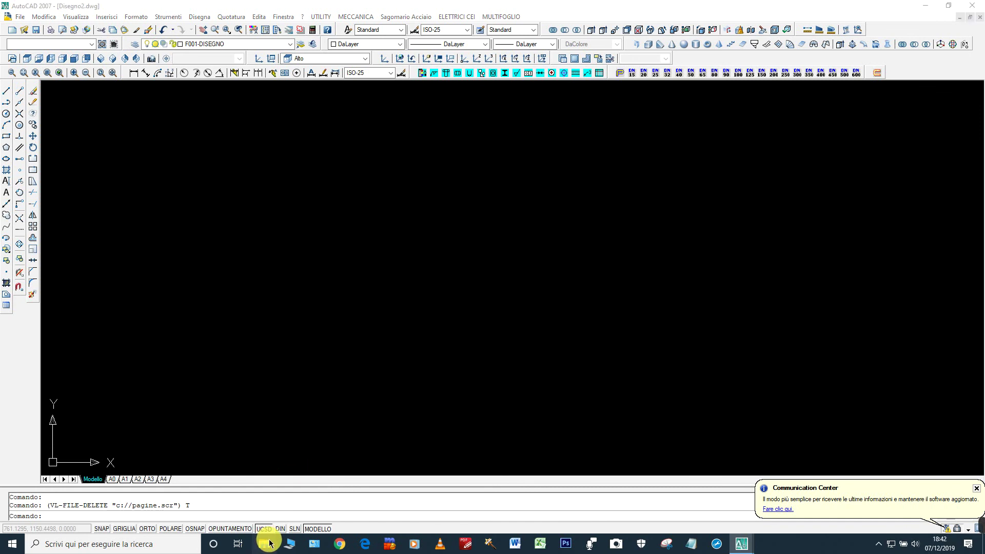
# Step: Verify PAGINE.SCR no longer appears on drive C:, then close File Explorer
pyautogui.click(58, 283)
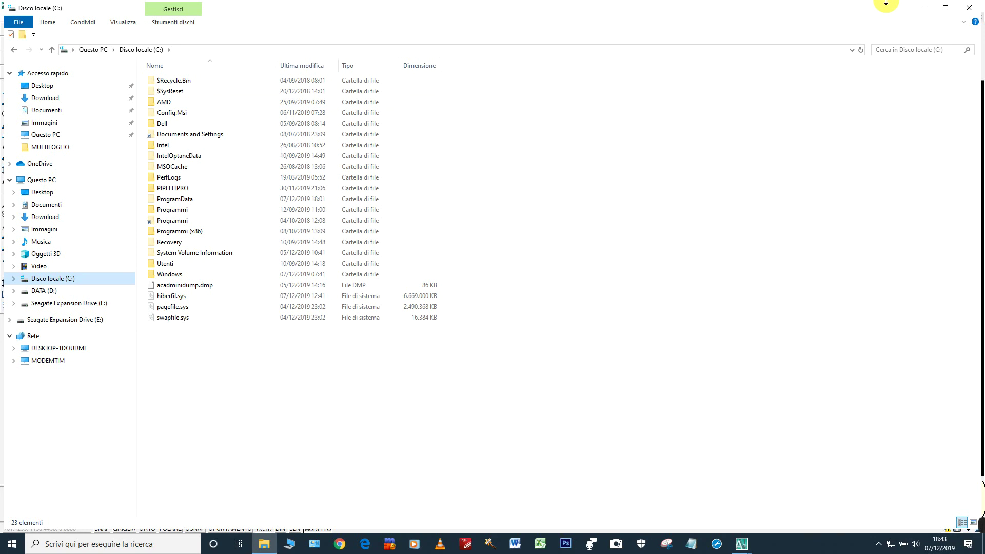
pyautogui.click(969, 12)
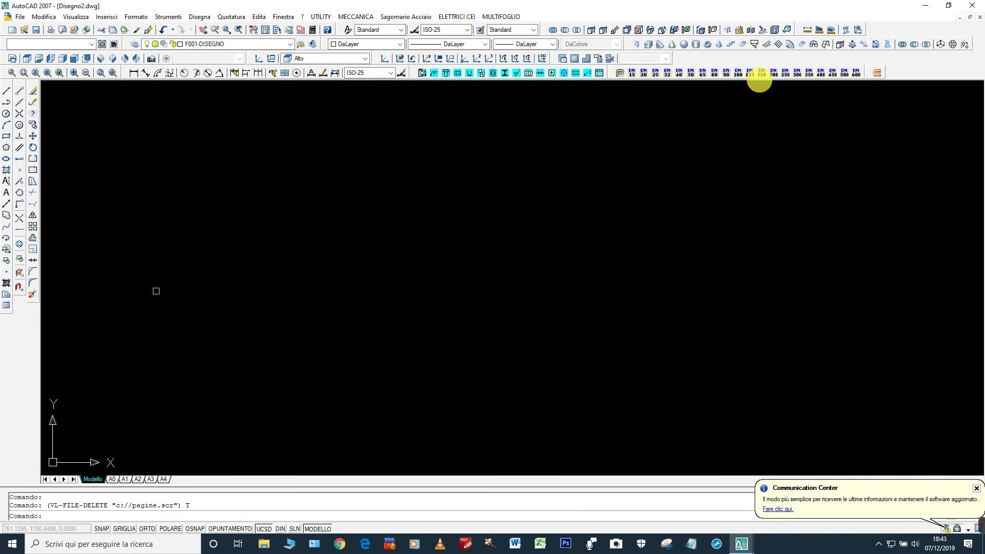
# Step: Draw a four-segment zigzag line through five points, then launch the ELIMINA purge
pyautogui.click(564, 72)
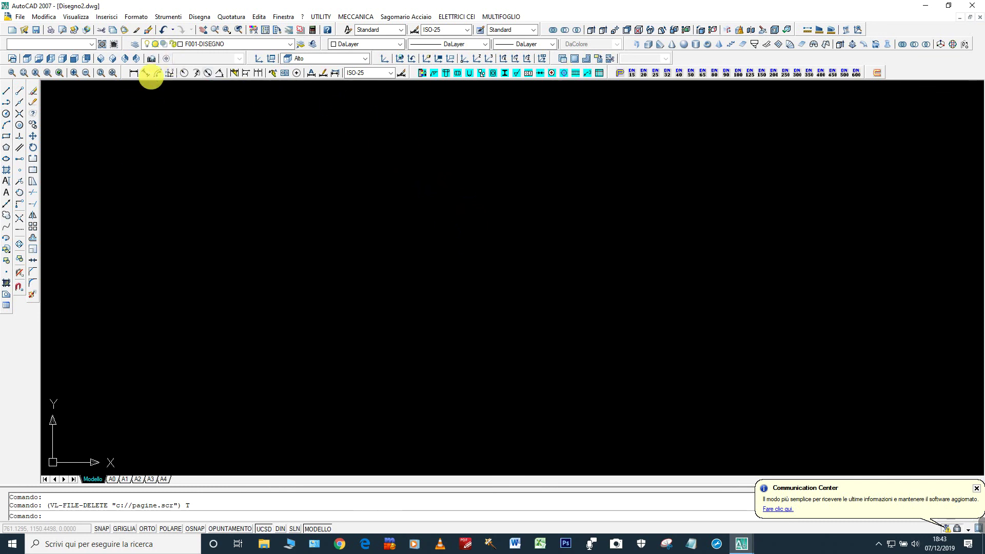
pyautogui.click(6, 91)
pyautogui.click(283, 280)
pyautogui.click(374, 219)
pyautogui.click(468, 301)
pyautogui.click(566, 194)
pyautogui.press('Return')
pyautogui.write('ELIMINA')
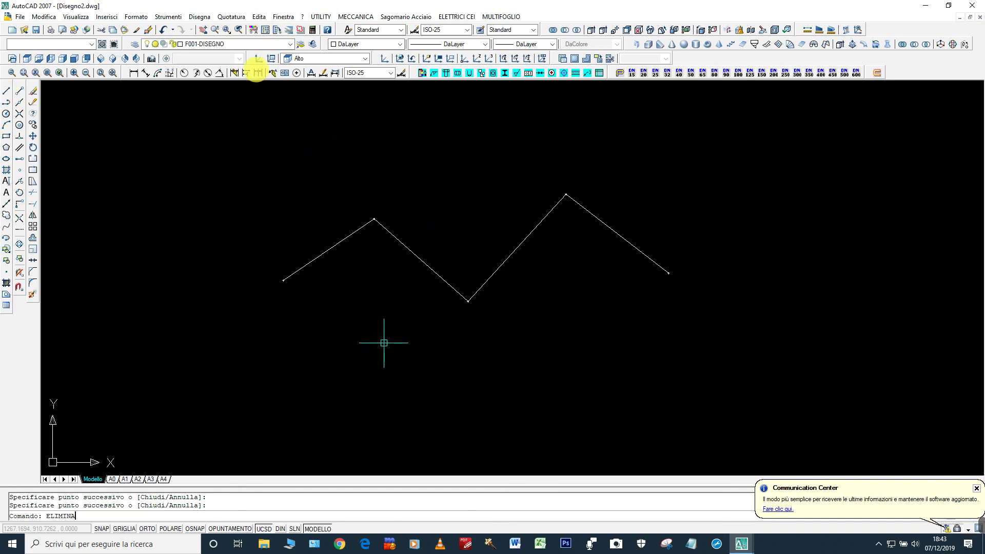
pyautogui.press('Return')
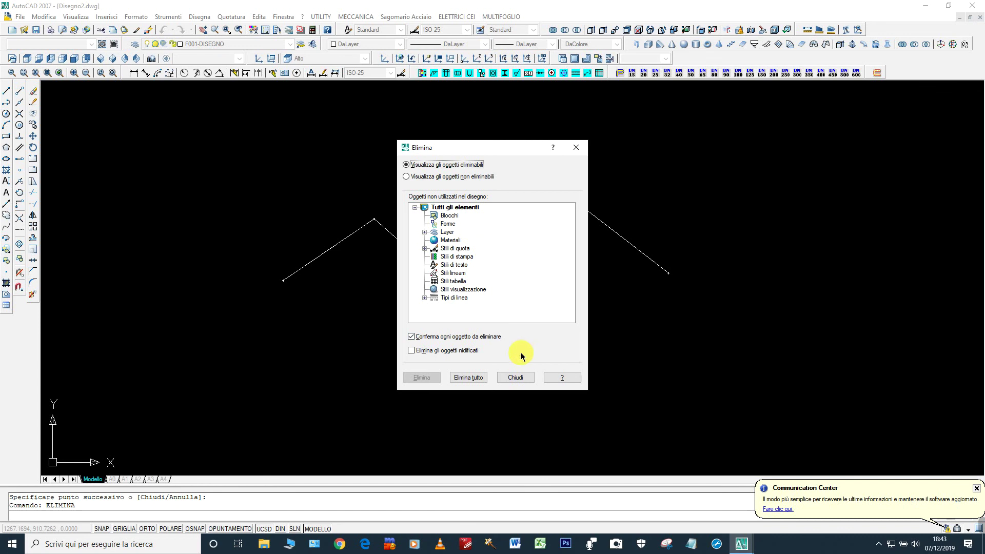
# Step: Close the purge unchanged and make sheet 2 active with FOGLIO 2
pyautogui.click(516, 378)
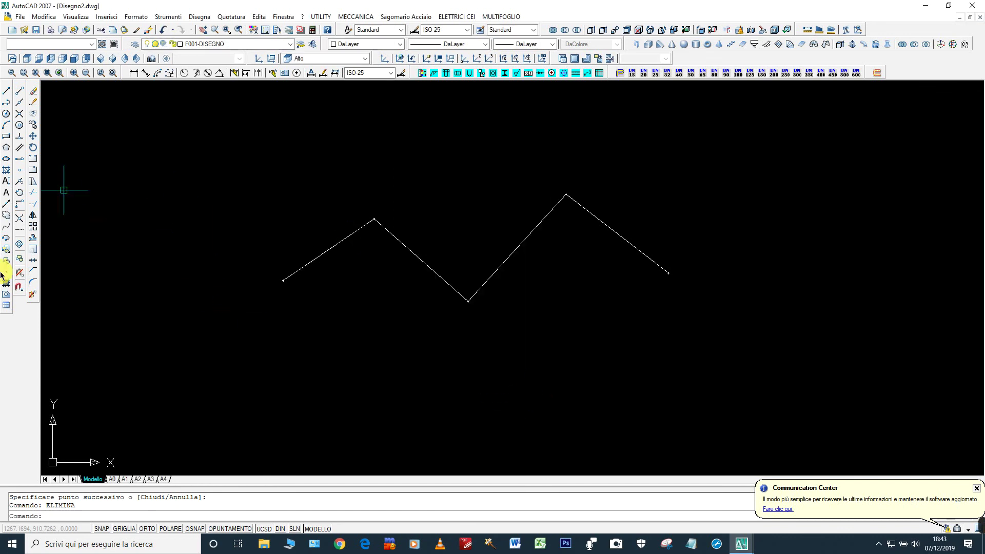
pyautogui.press('Return')
pyautogui.write('2')
pyautogui.press('Return')
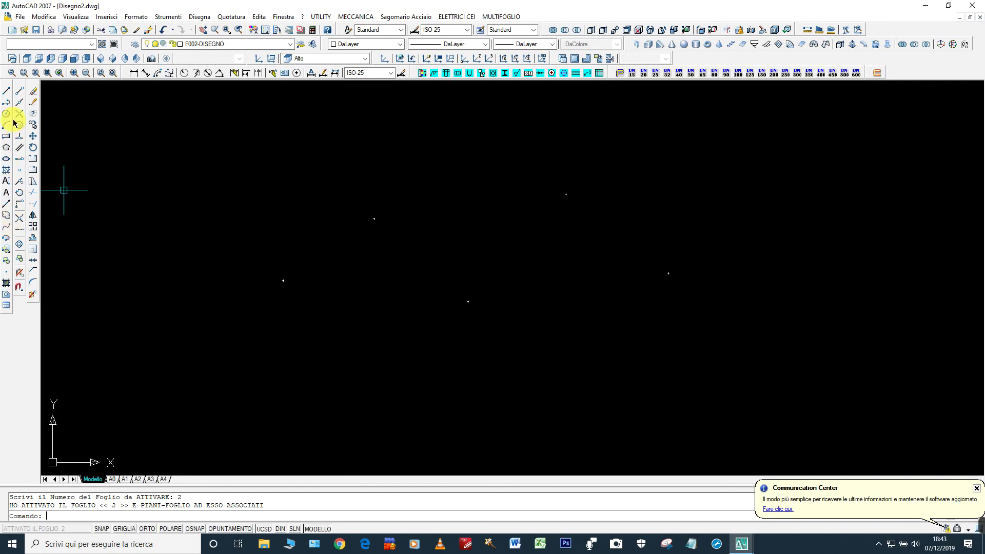
# Step: Draw a large circle on the left of sheet 2 and relaunch ELIMINA
pyautogui.click(6, 116)
pyautogui.click(184, 210)
pyautogui.click(303, 246)
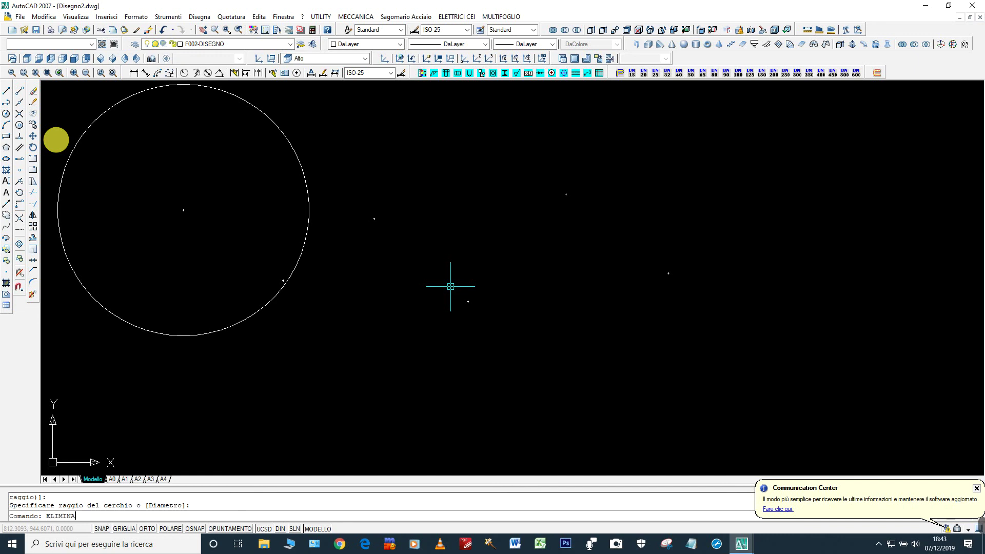
pyautogui.press('Return')
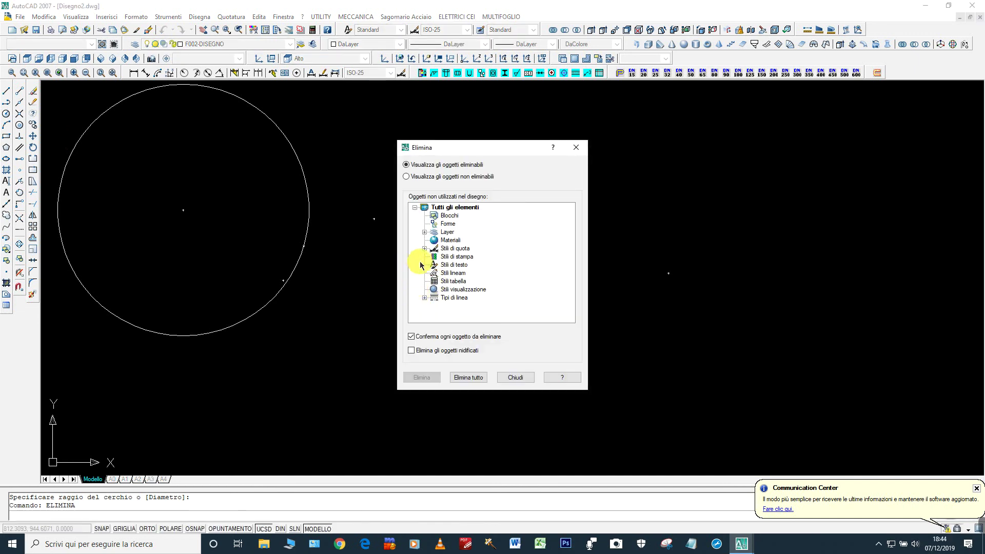
# Step: Purge unused layers F001-BASI through F250-TRATTEGGI, keeping 0, F001-DISEGNO and F002-DISEGNO
pyautogui.click(424, 232)
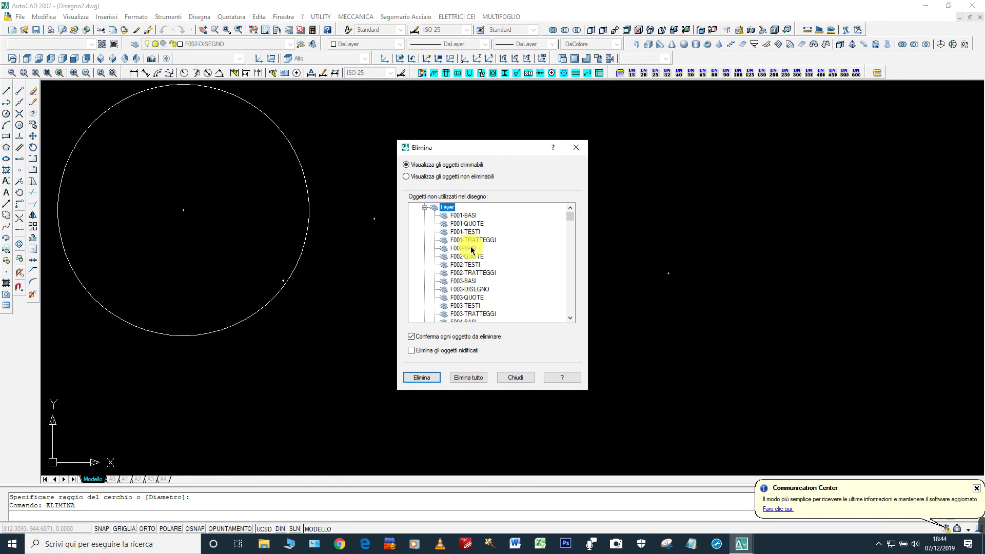
pyautogui.click(463, 215)
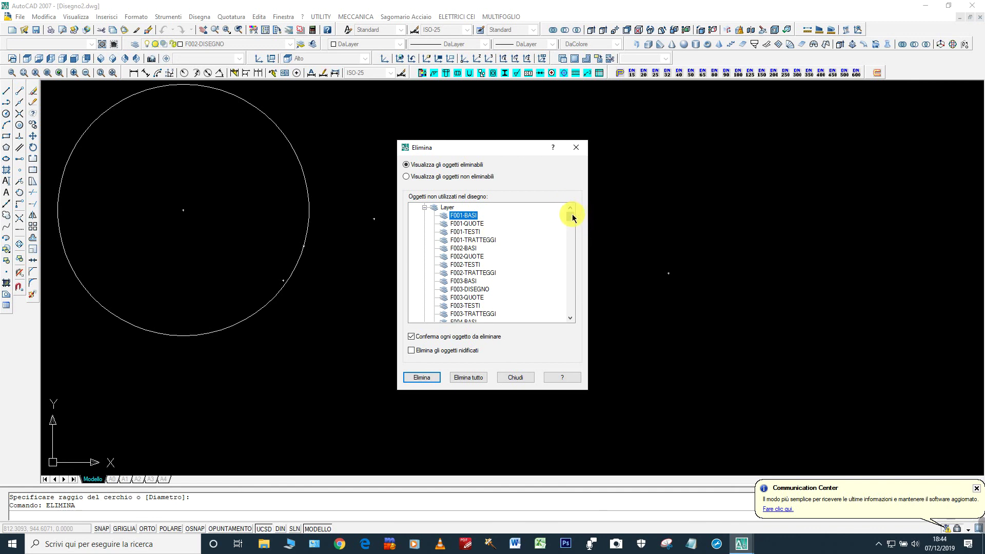
pyautogui.moveTo(570, 214); pyautogui.dragTo(564, 319)
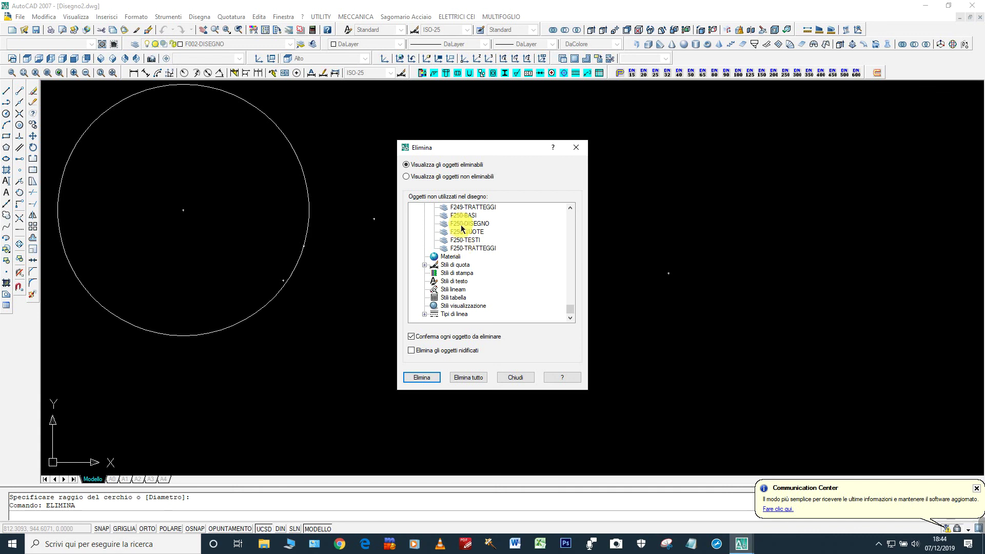
pyautogui.keyDown('shift'); pyautogui.click(462, 221); pyautogui.keyUp('shift')
pyautogui.keyDown('shift'); pyautogui.click(465, 249); pyautogui.keyUp('shift')
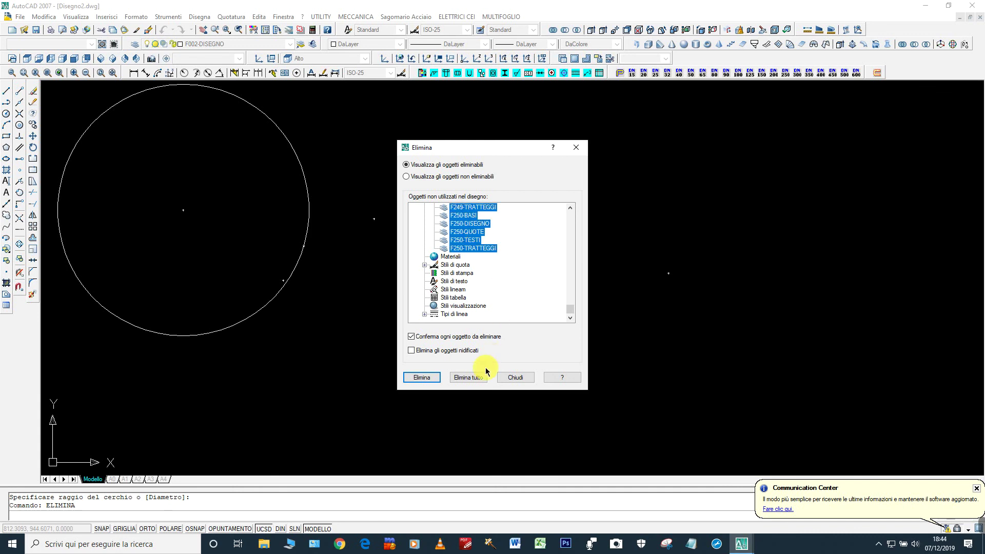
pyautogui.click(422, 377)
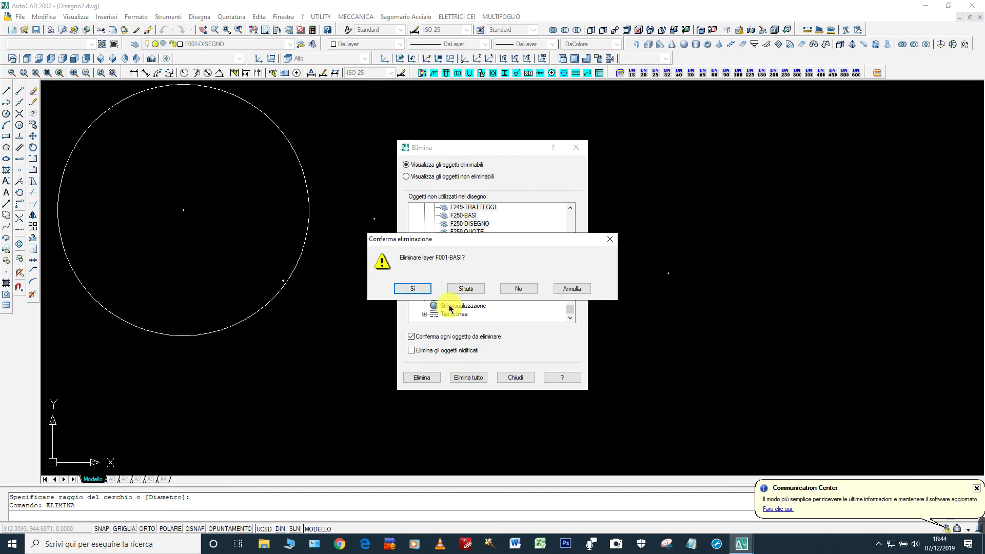
pyautogui.click(466, 288)
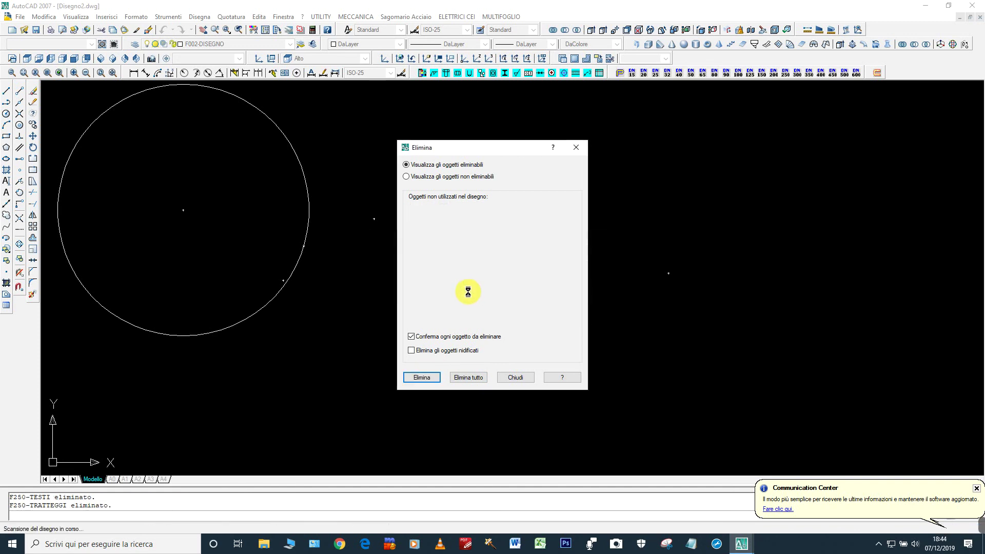
pyautogui.click(511, 378)
pyautogui.click(286, 45)
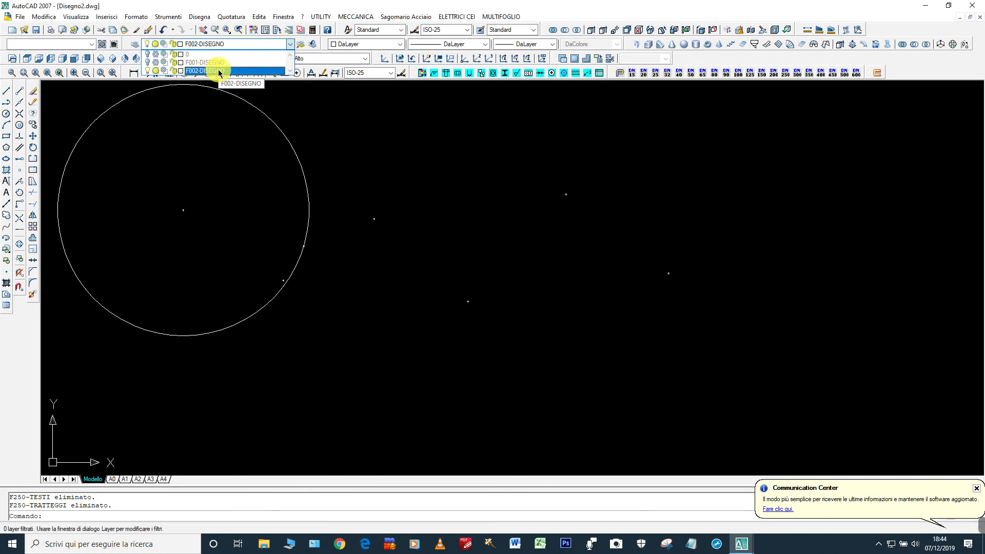
pyautogui.click(505, 14)
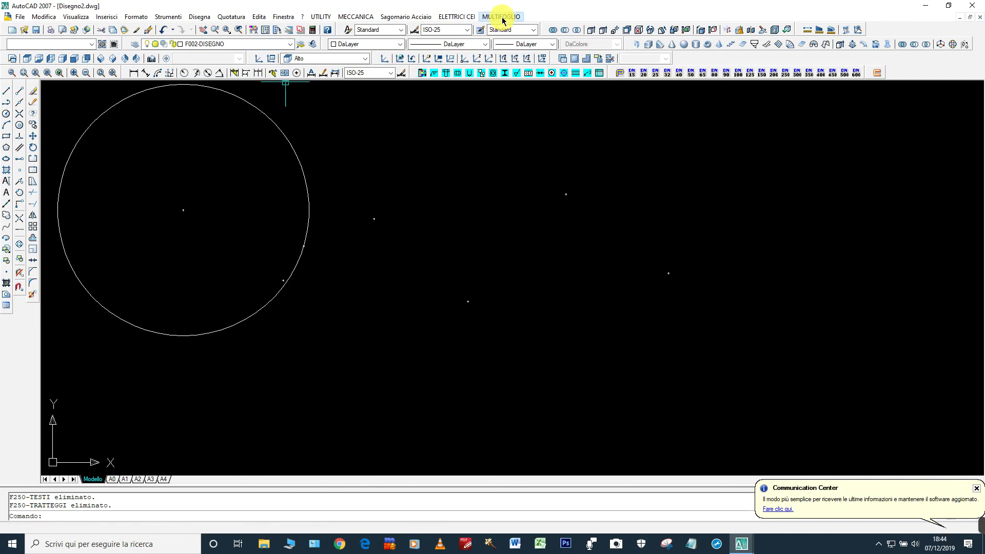
pyautogui.click(504, 17)
pyautogui.click(508, 50)
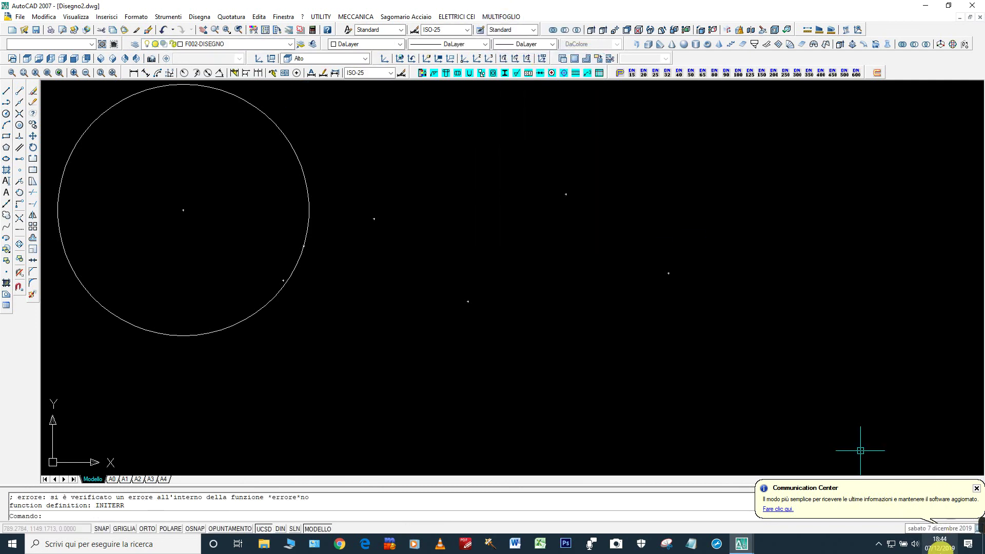
pyautogui.click(290, 45)
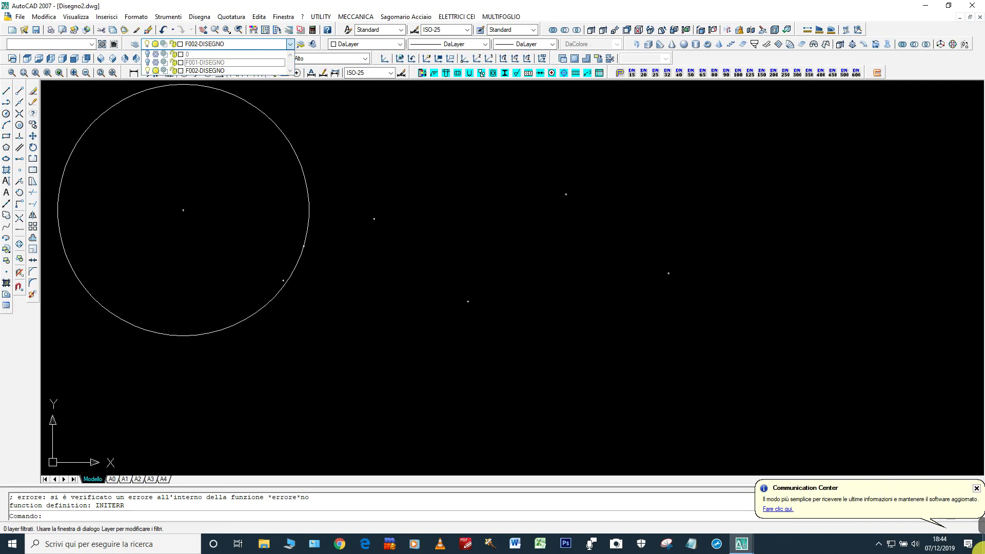
pyautogui.press('Down')
pyautogui.press('Return')
pyautogui.write('1')
pyautogui.press('Return')
pyautogui.click(186, 84)
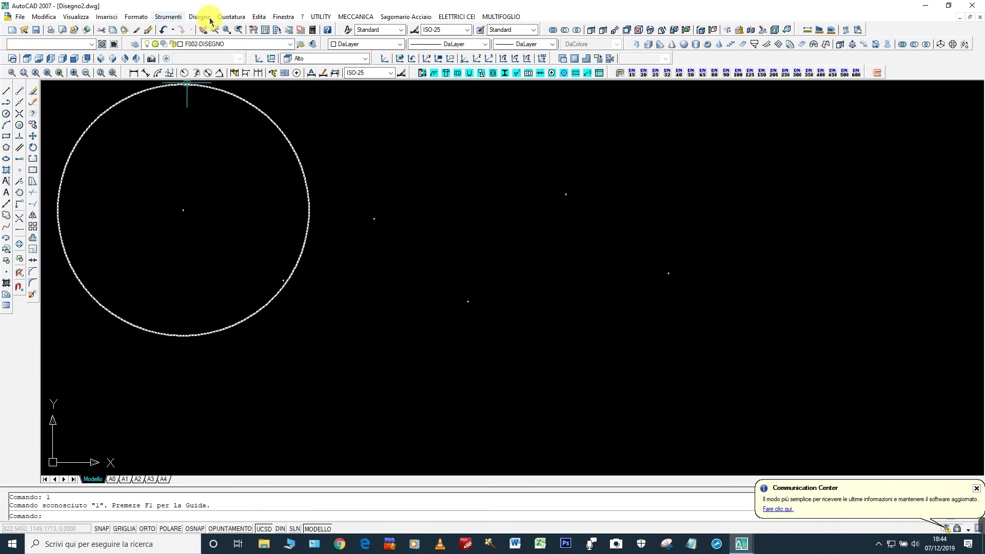
pyautogui.click(291, 45)
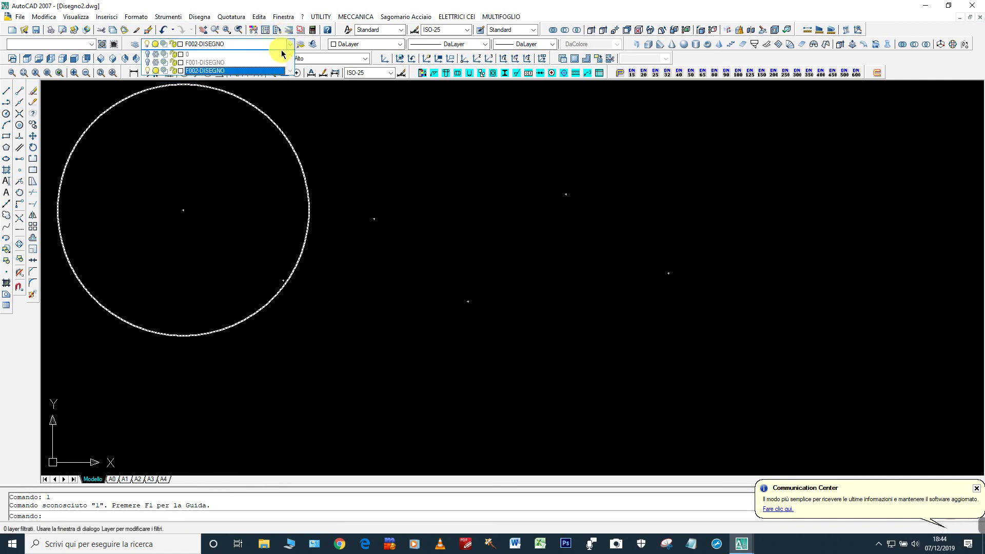
pyautogui.press('Escape')
pyautogui.press('Escape')
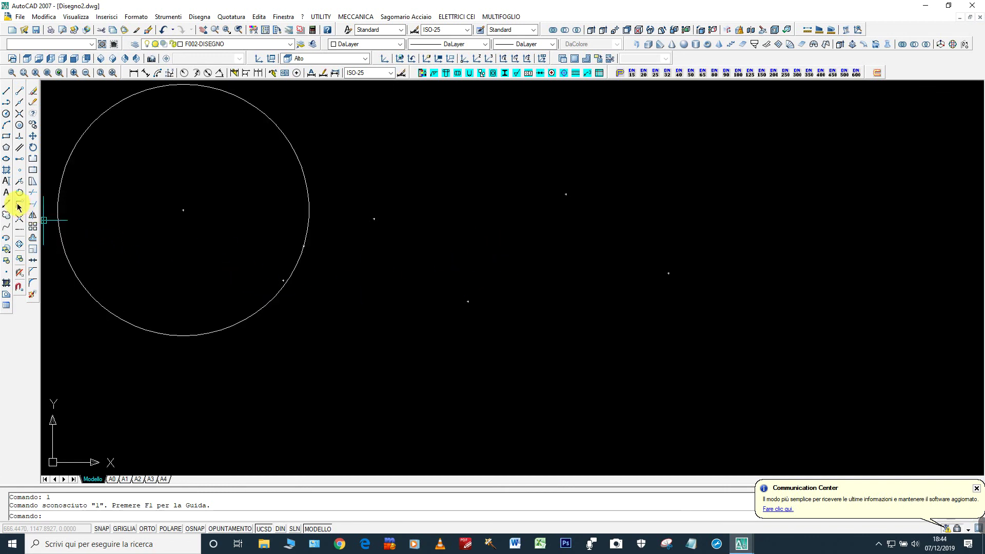
# Step: Write the contact e-mail address as height-20 single-line text right of the circle
pyautogui.click(8, 182)
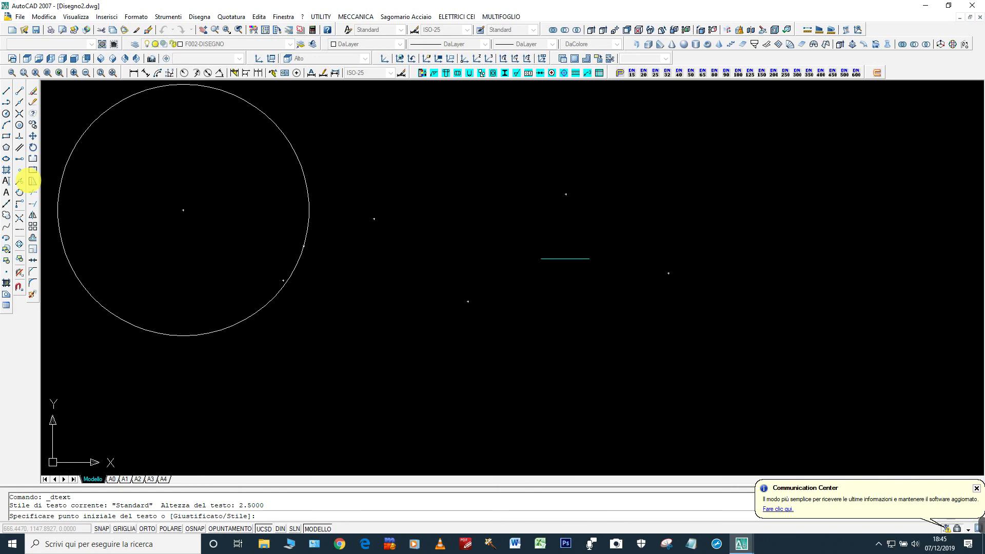
pyautogui.click(480, 267)
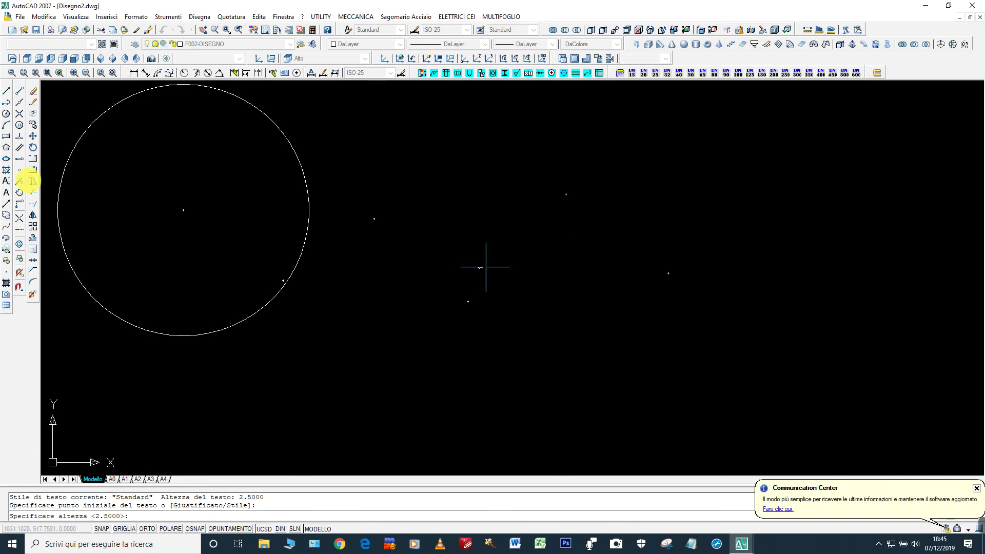
pyautogui.press('Return')
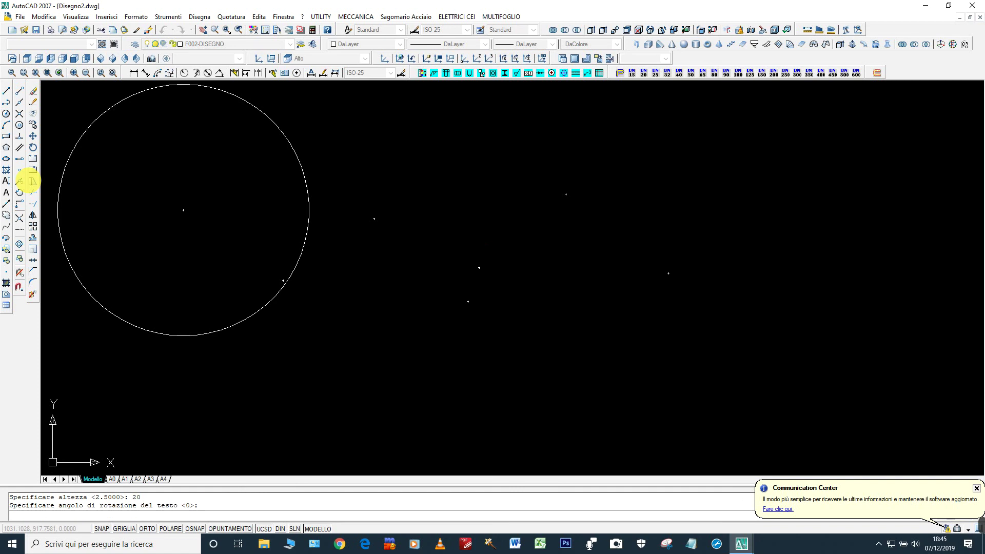
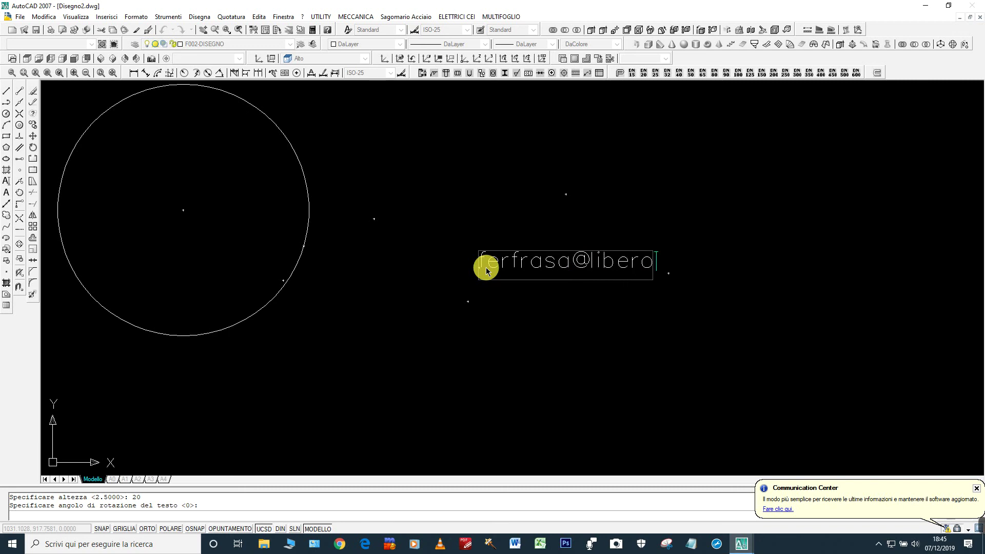
pyautogui.press('Return')
pyautogui.press('Return')
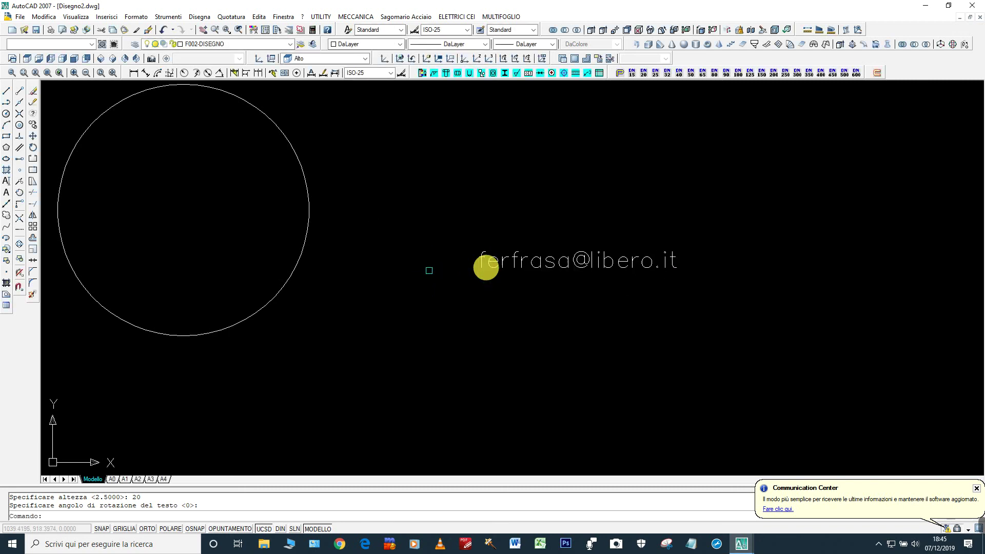
# Step: Add a 'cellulare' line with the mobile phone number below the e-mail, height 20, rotation 0
pyautogui.click(10, 182)
pyautogui.click(454, 338)
pyautogui.press('Return')
pyautogui.press('Return')
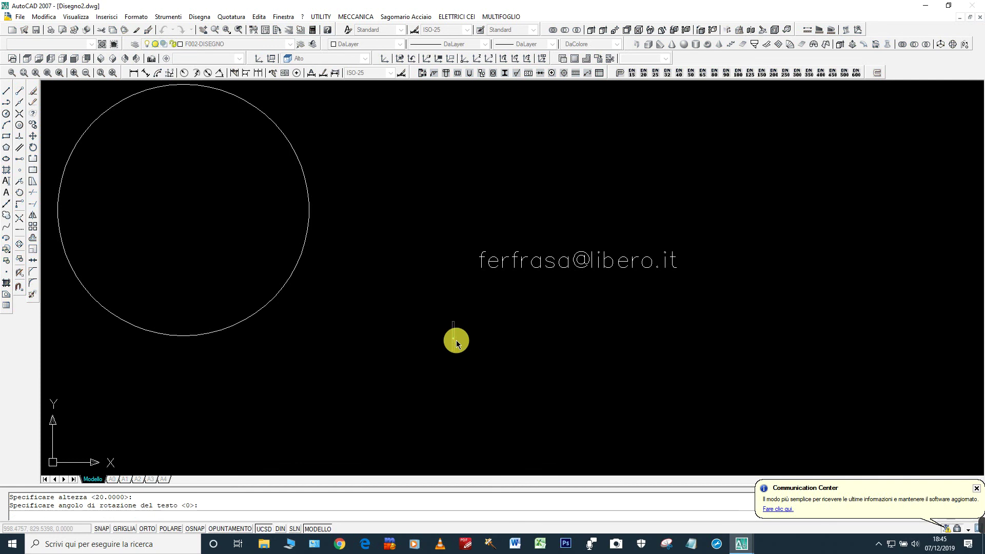
pyautogui.press('Return')
pyautogui.press('Return')
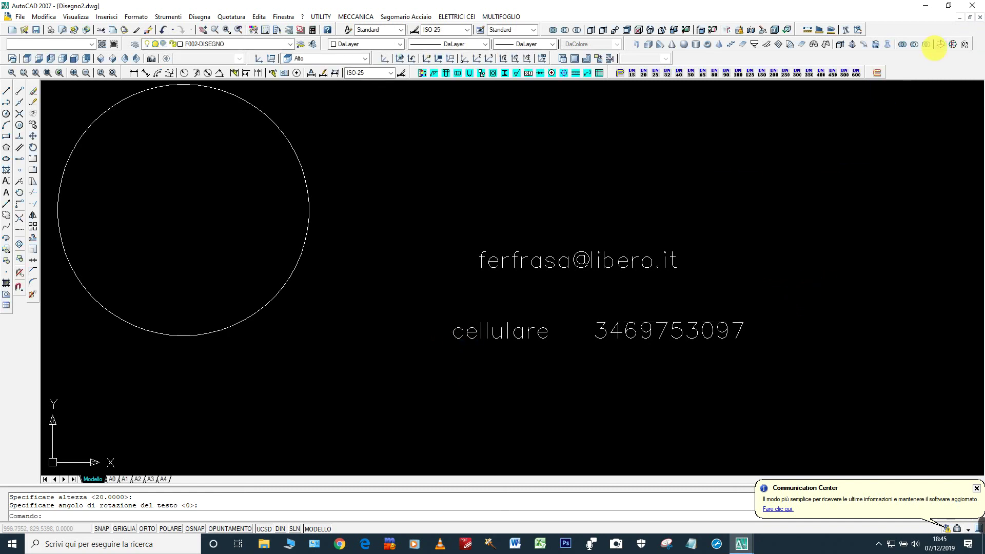